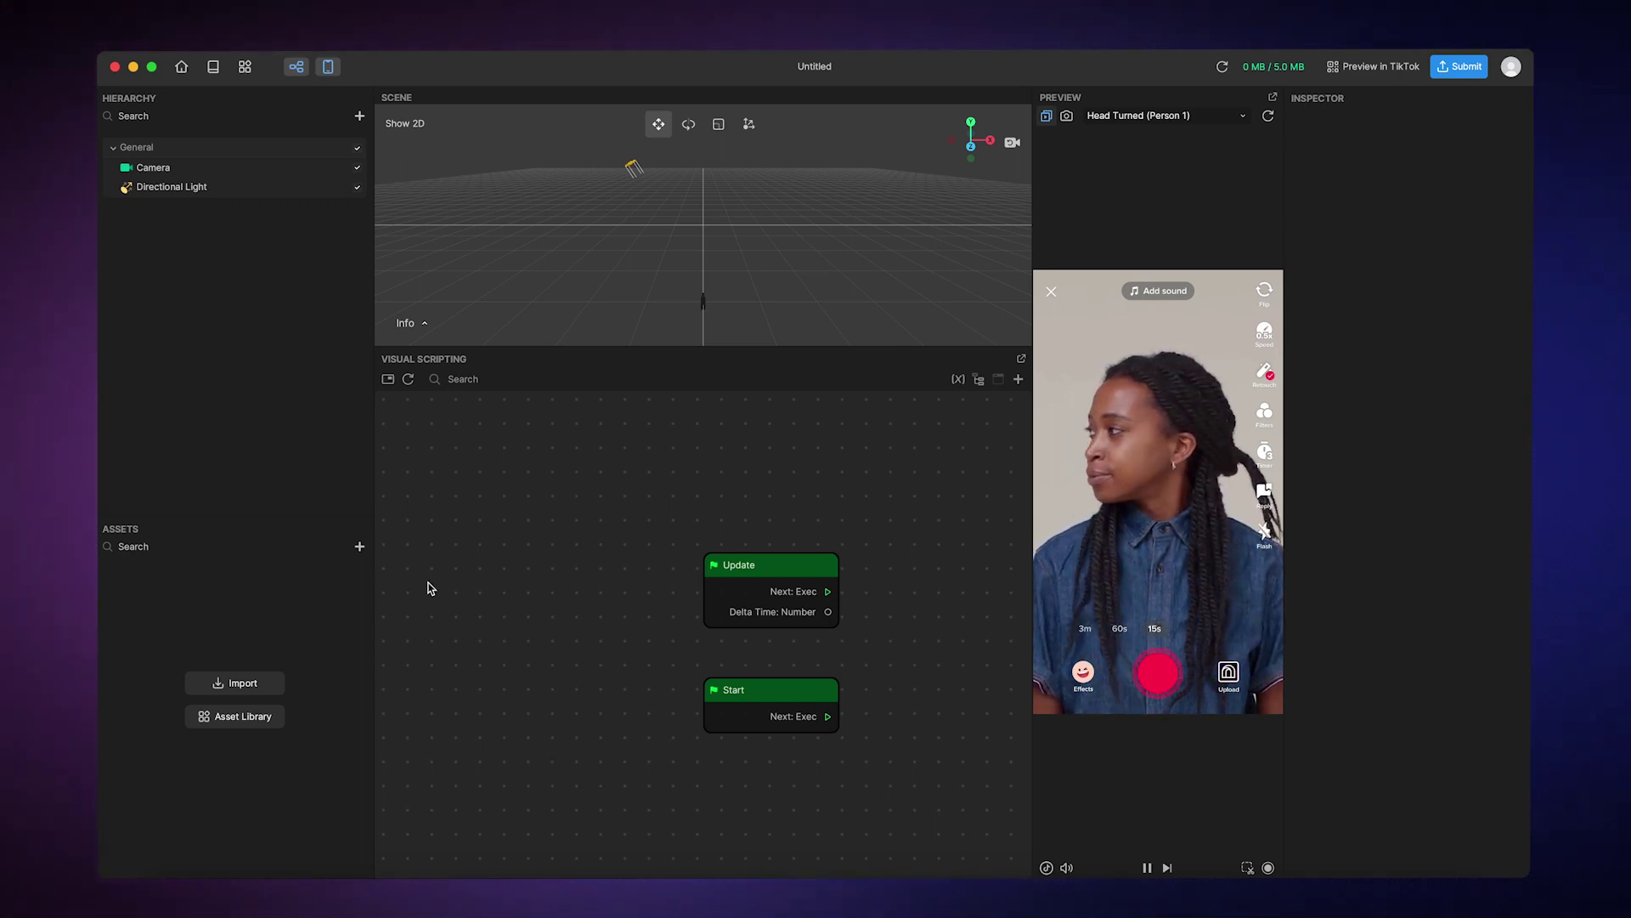
Step: Import all eight demo PNG frames into Assets as a texture sequence
click(361, 548)
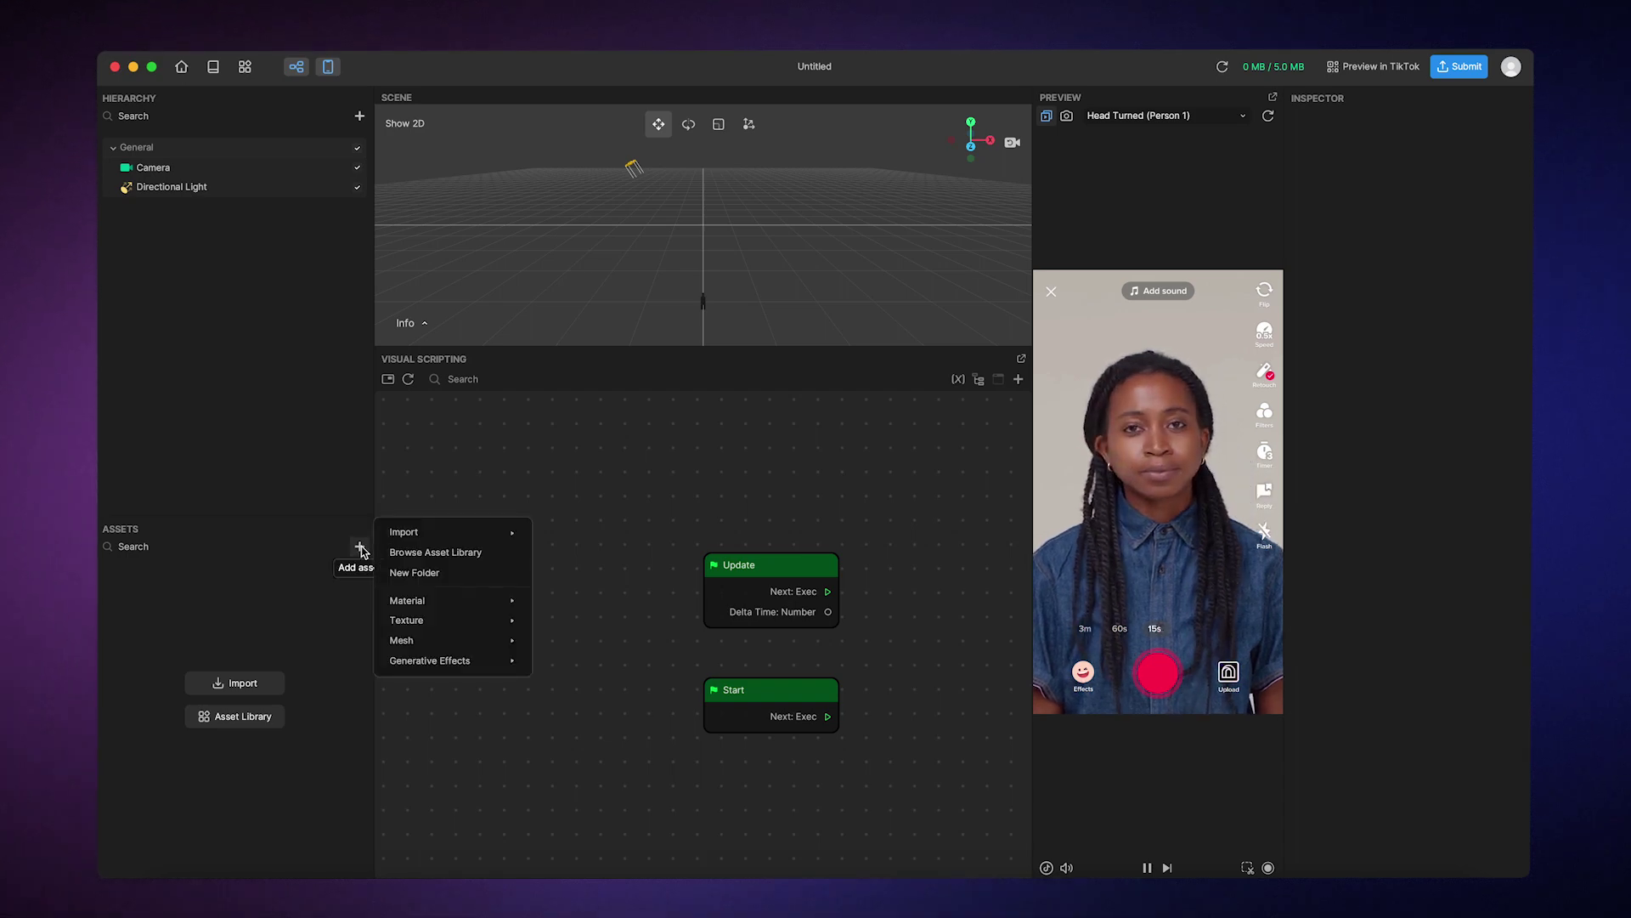
mouse_move(393, 534)
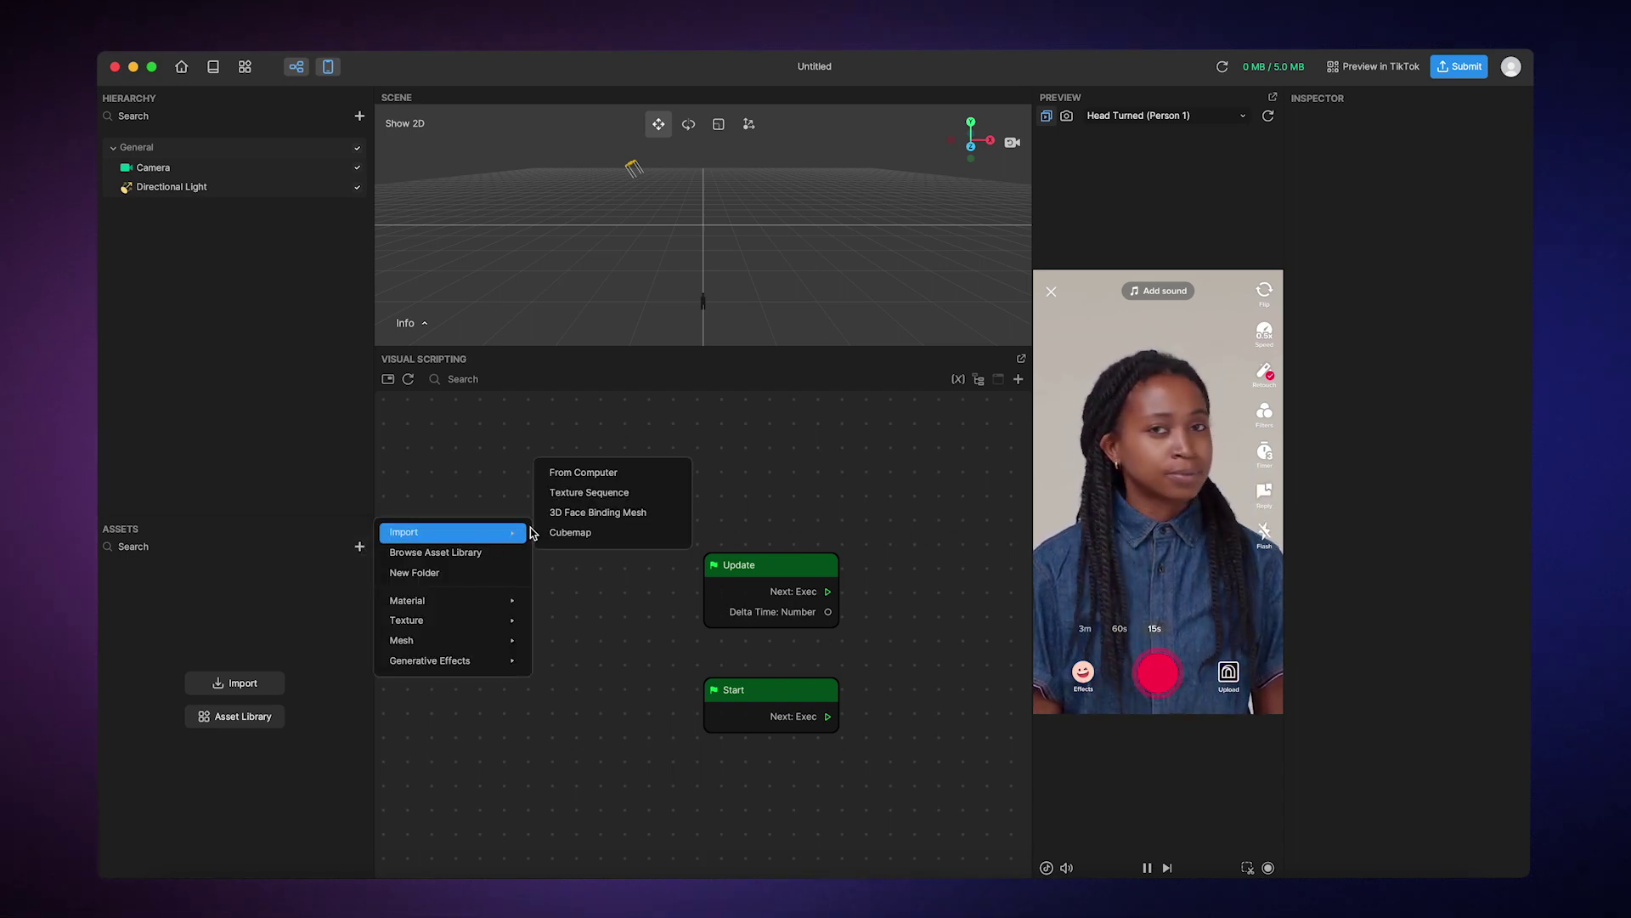
click(579, 493)
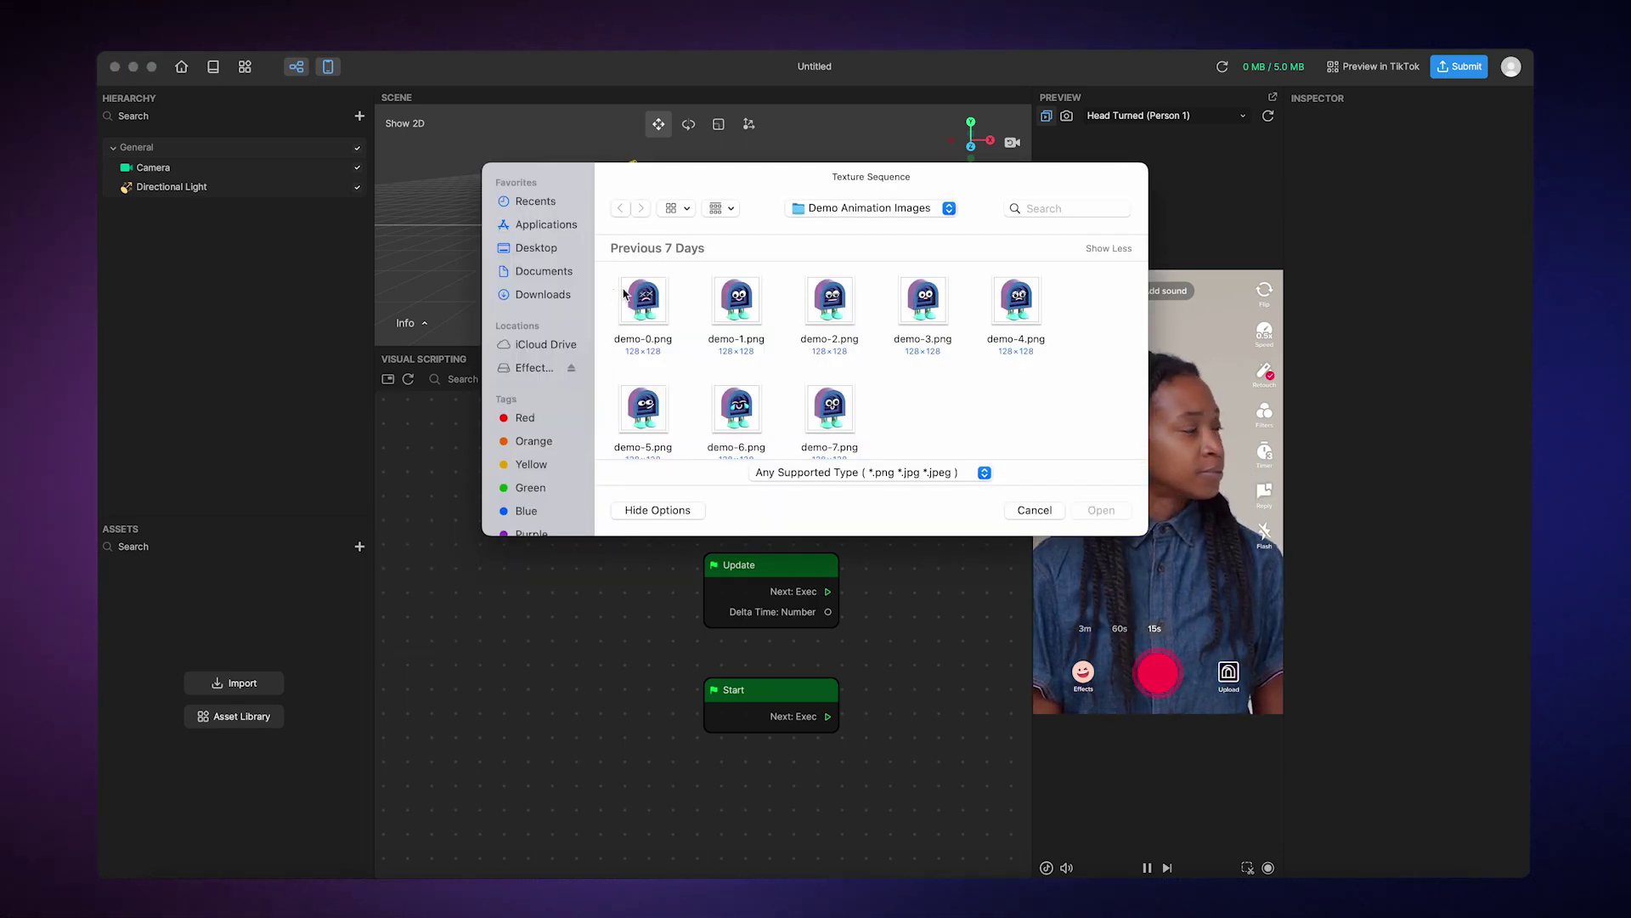
drag(616, 289, 1098, 418)
click(1101, 511)
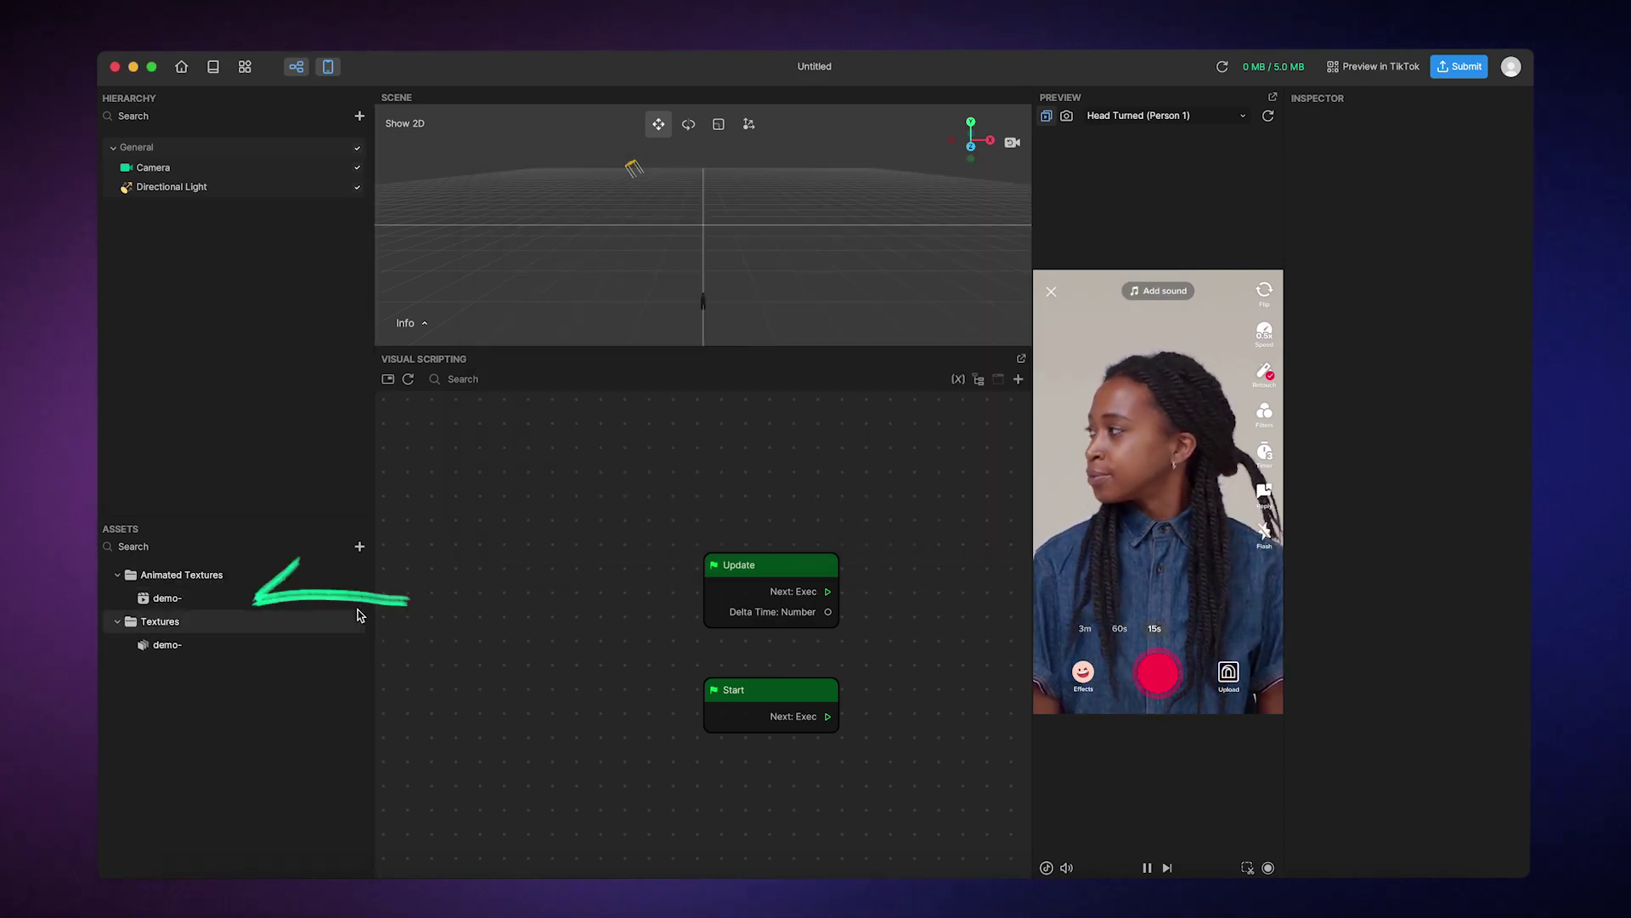
Step: Inspect the 128 x 128 demo texture and leave its compression type on Automatic
click(331, 645)
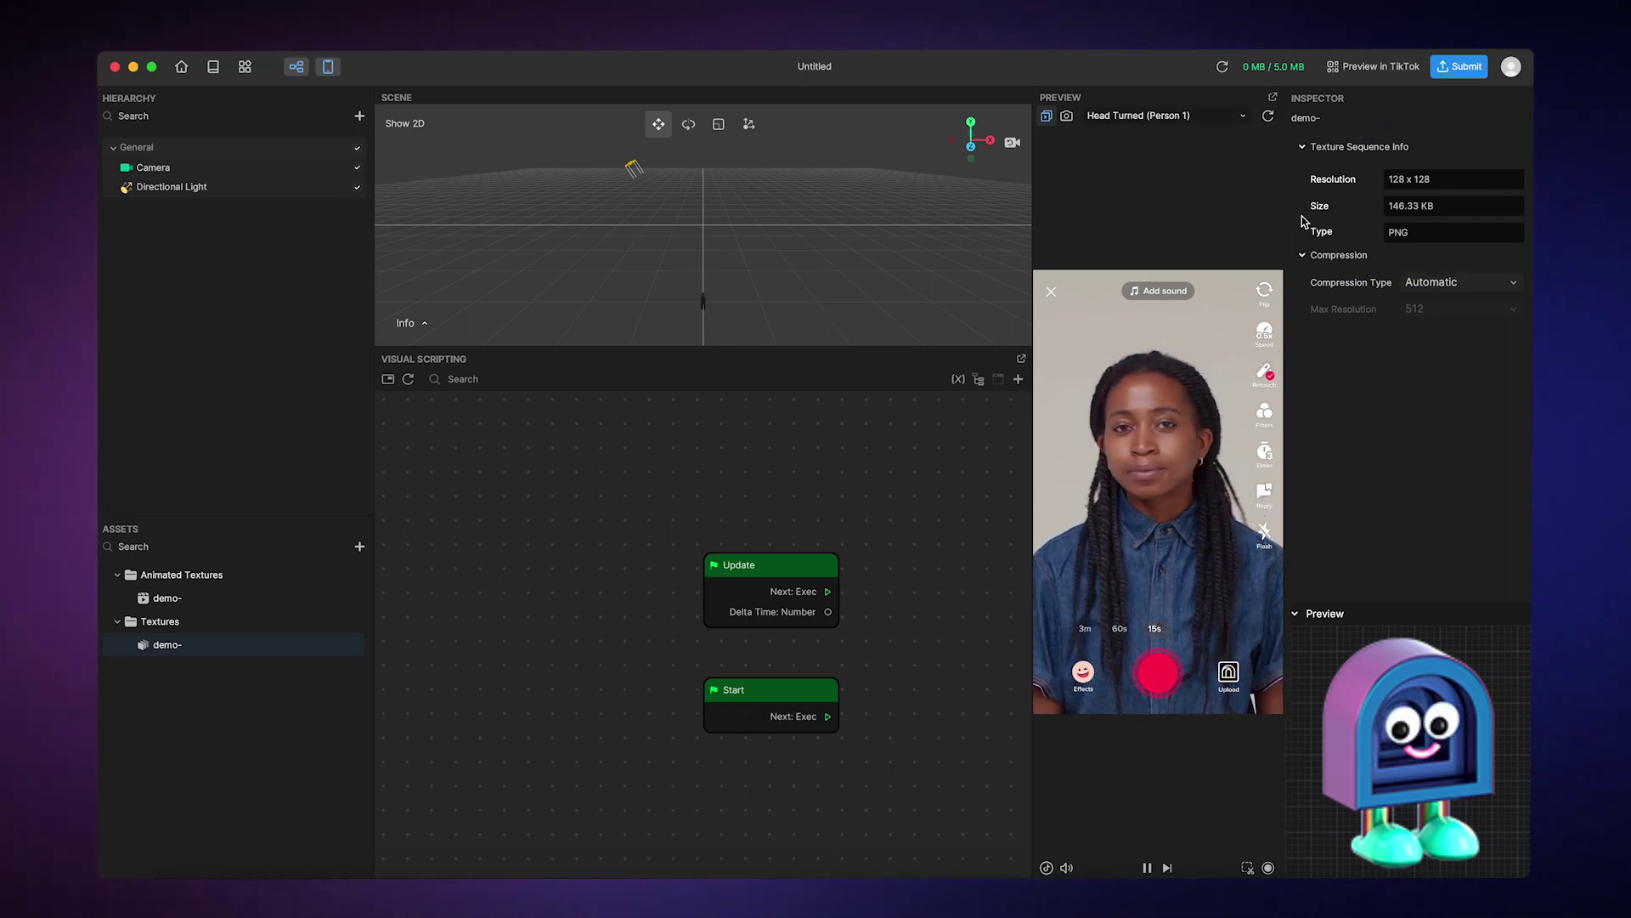
click(1424, 284)
click(1374, 327)
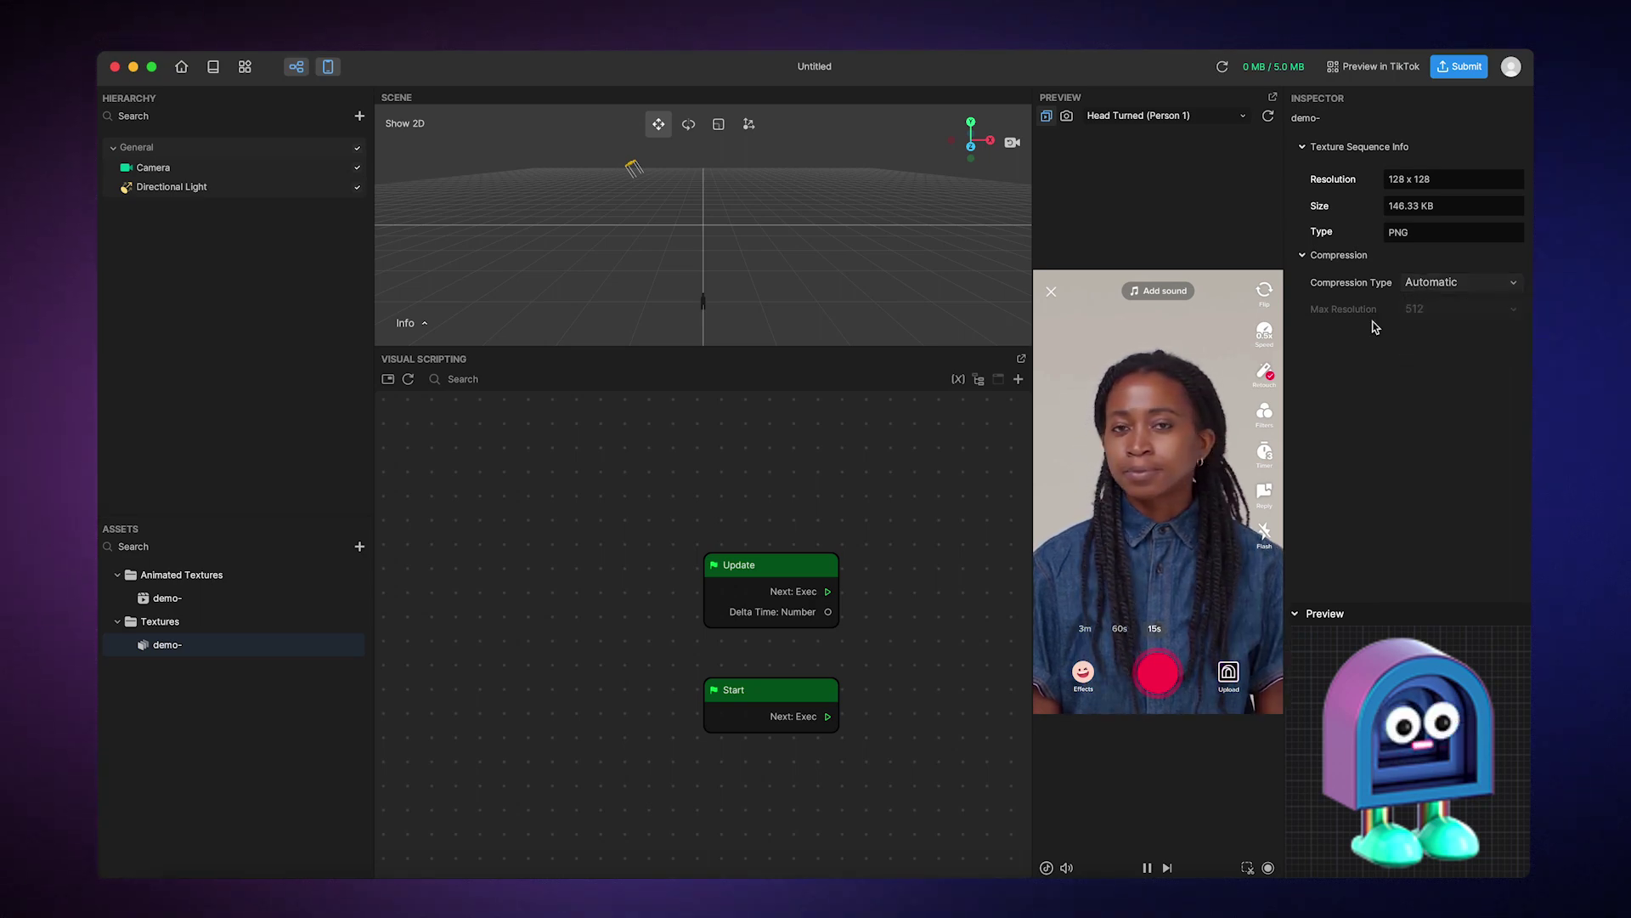
Step: Select the animated demo texture and try a Loop Count of 0
click(346, 600)
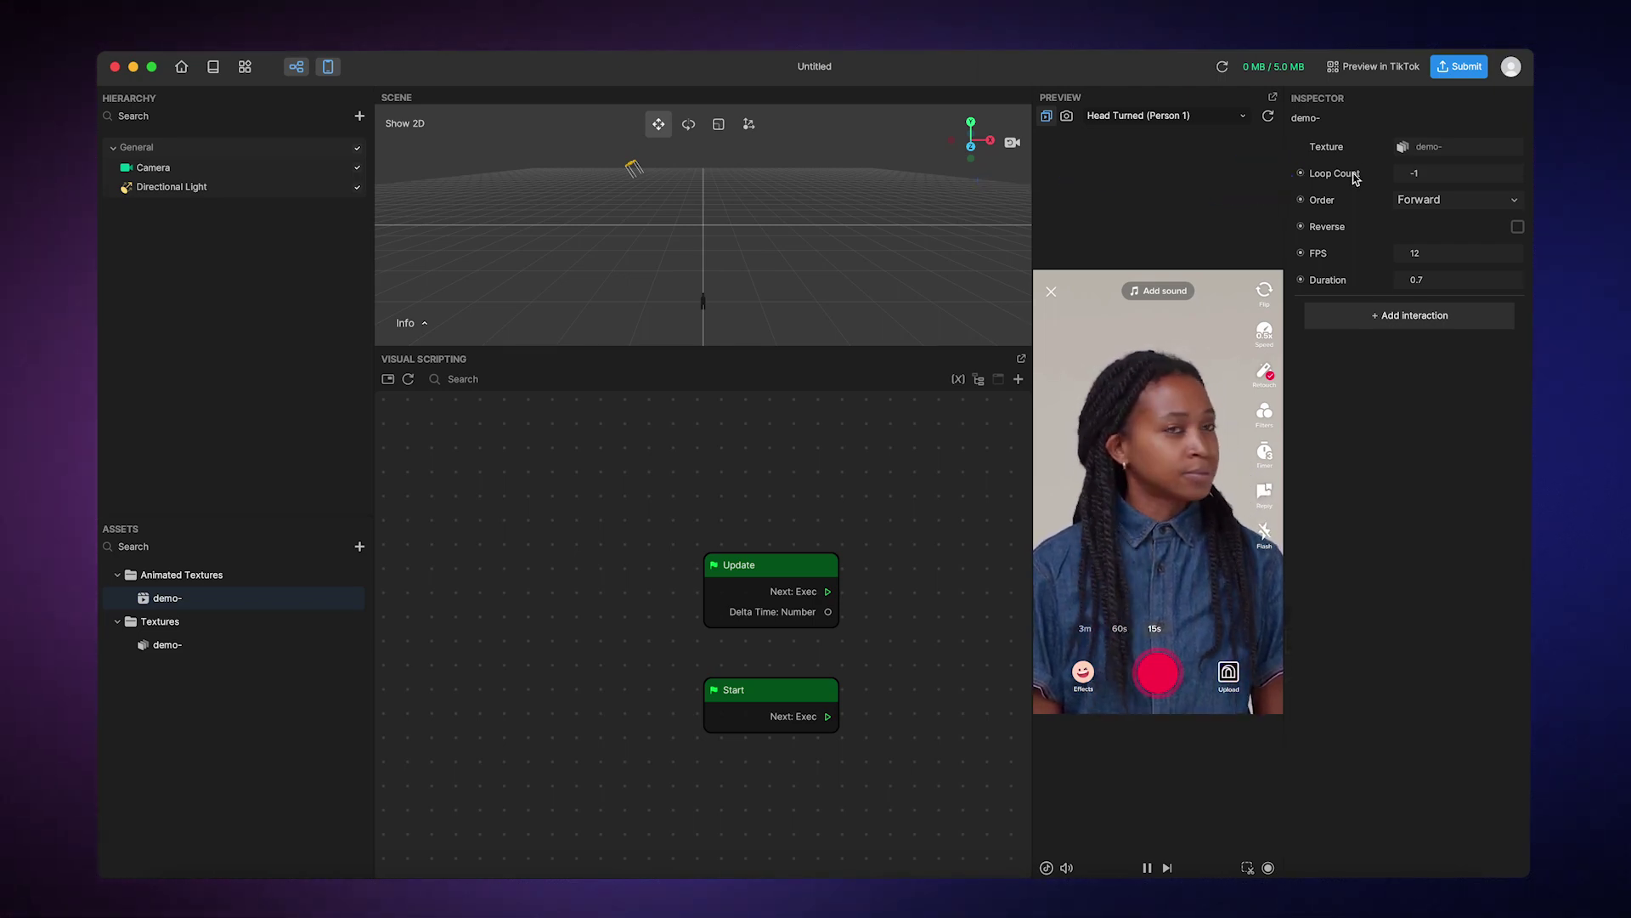
click(1446, 175)
key(BackSpace)
key(BackSpace)
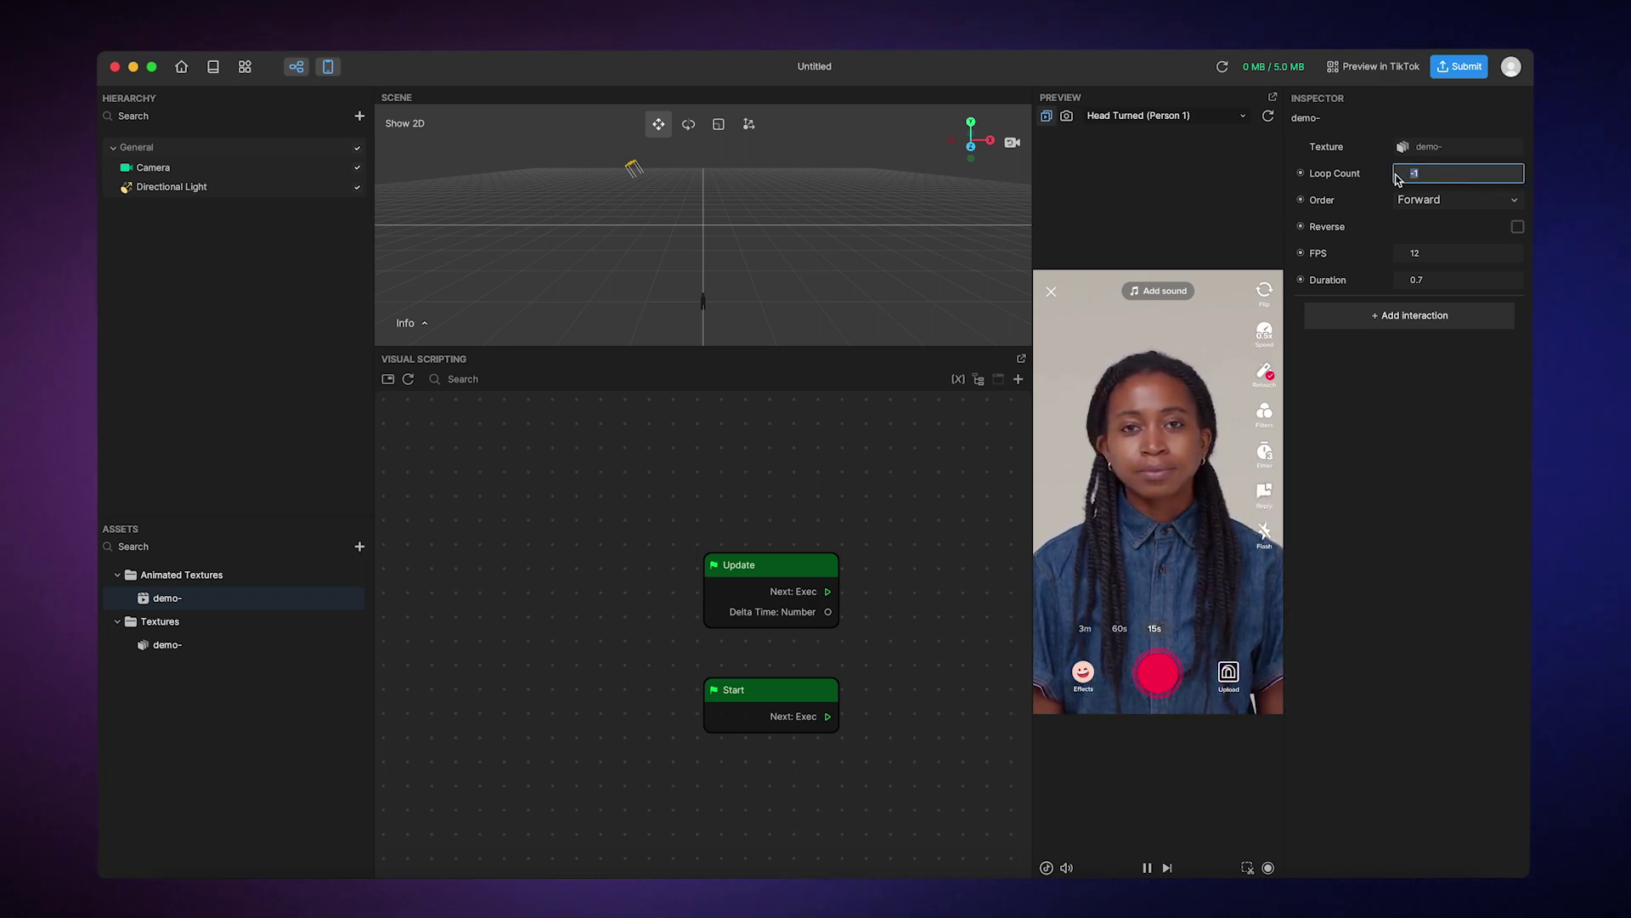
text(0)
key(Return)
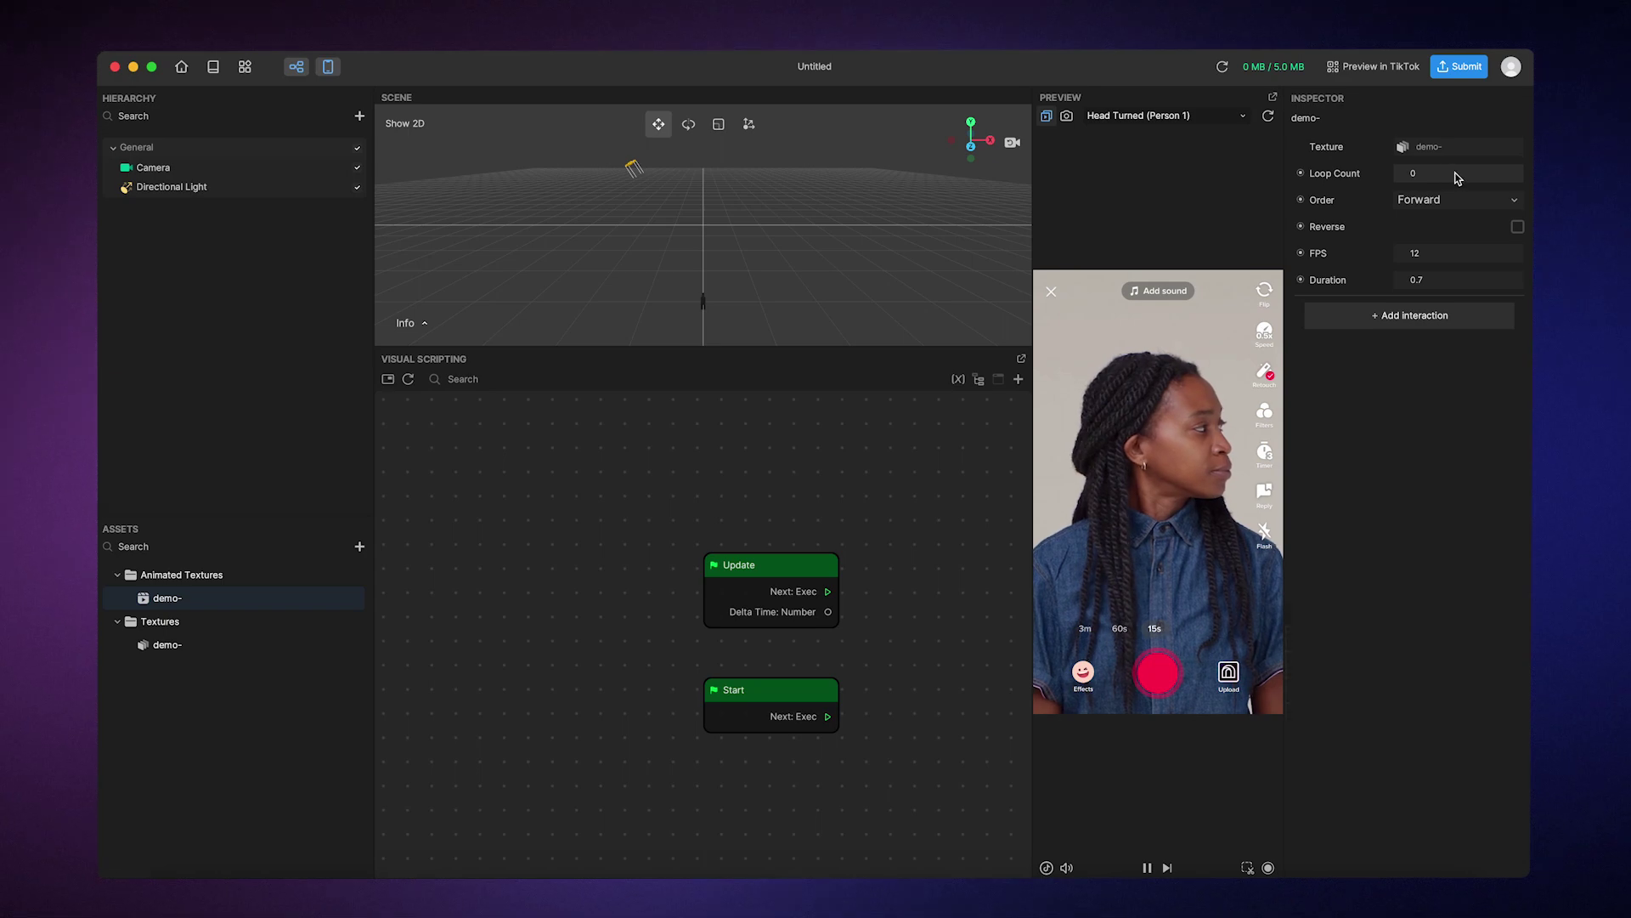
Step: Try Loop Count 1, restore it to -1, and keep the playback Order at Forward
click(1452, 174)
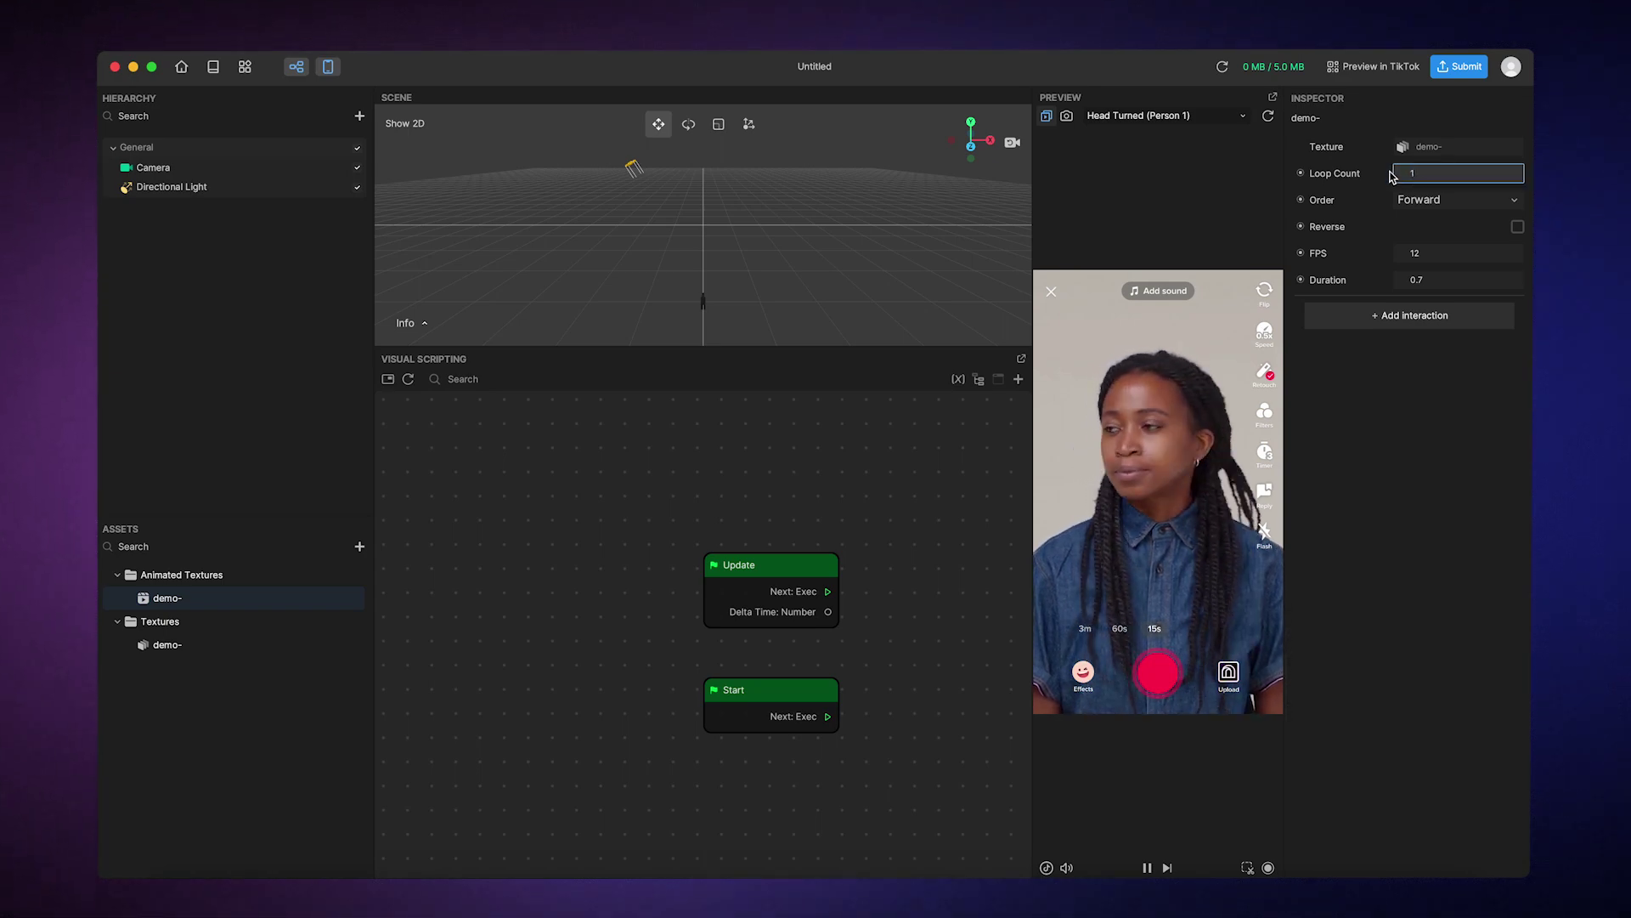
key(Return)
drag(1429, 172, 1331, 177)
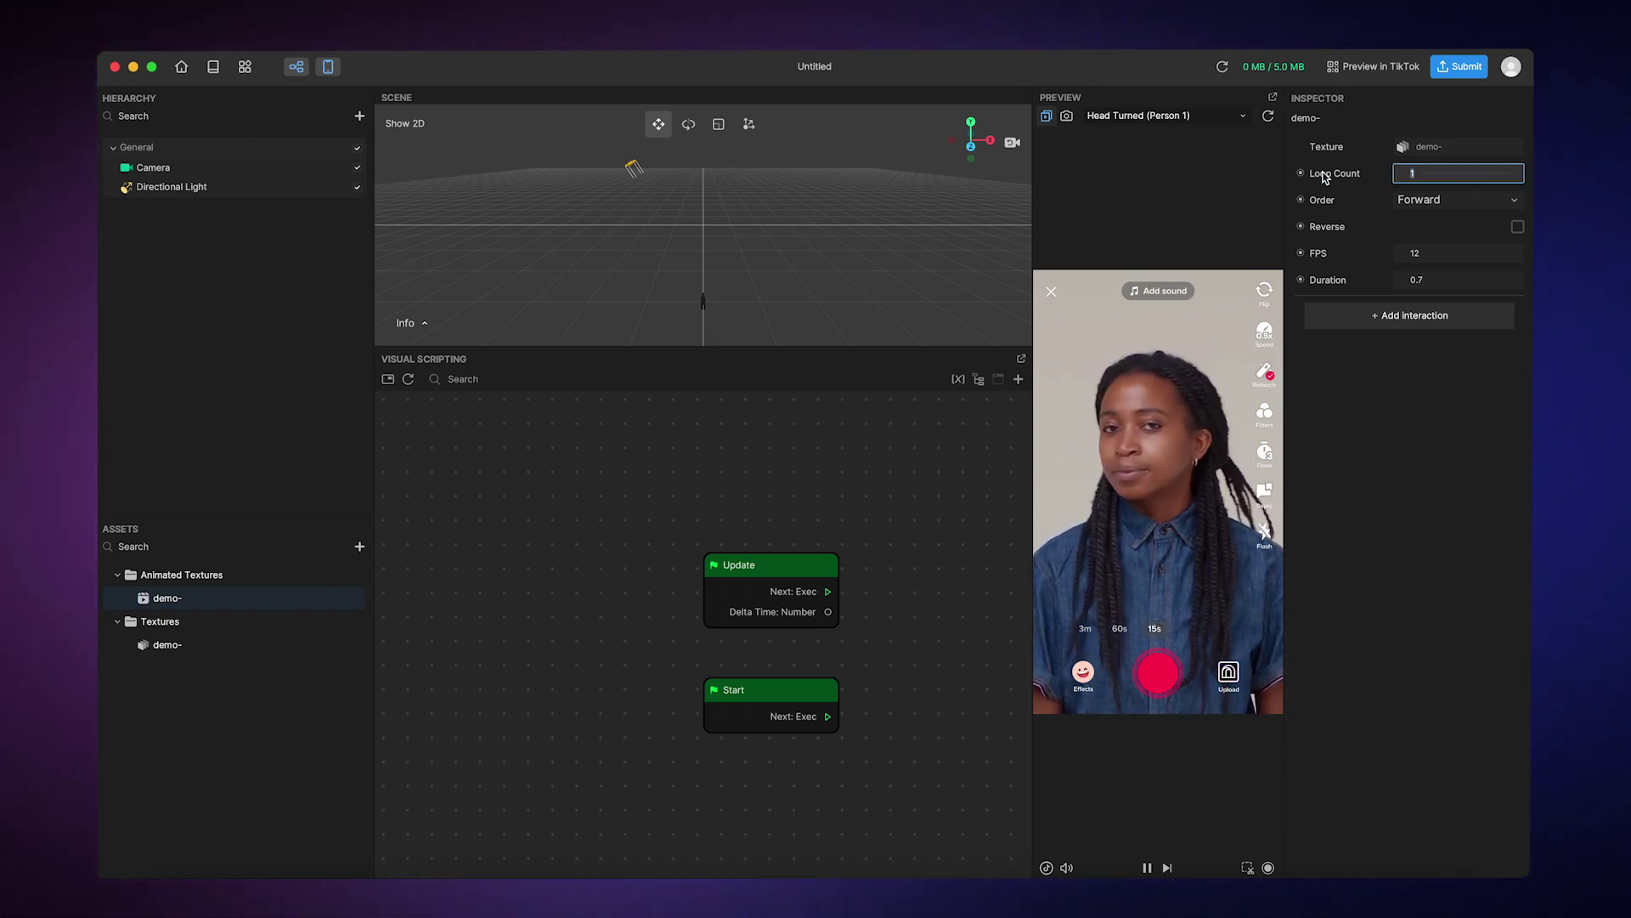
text(-1)
key(Return)
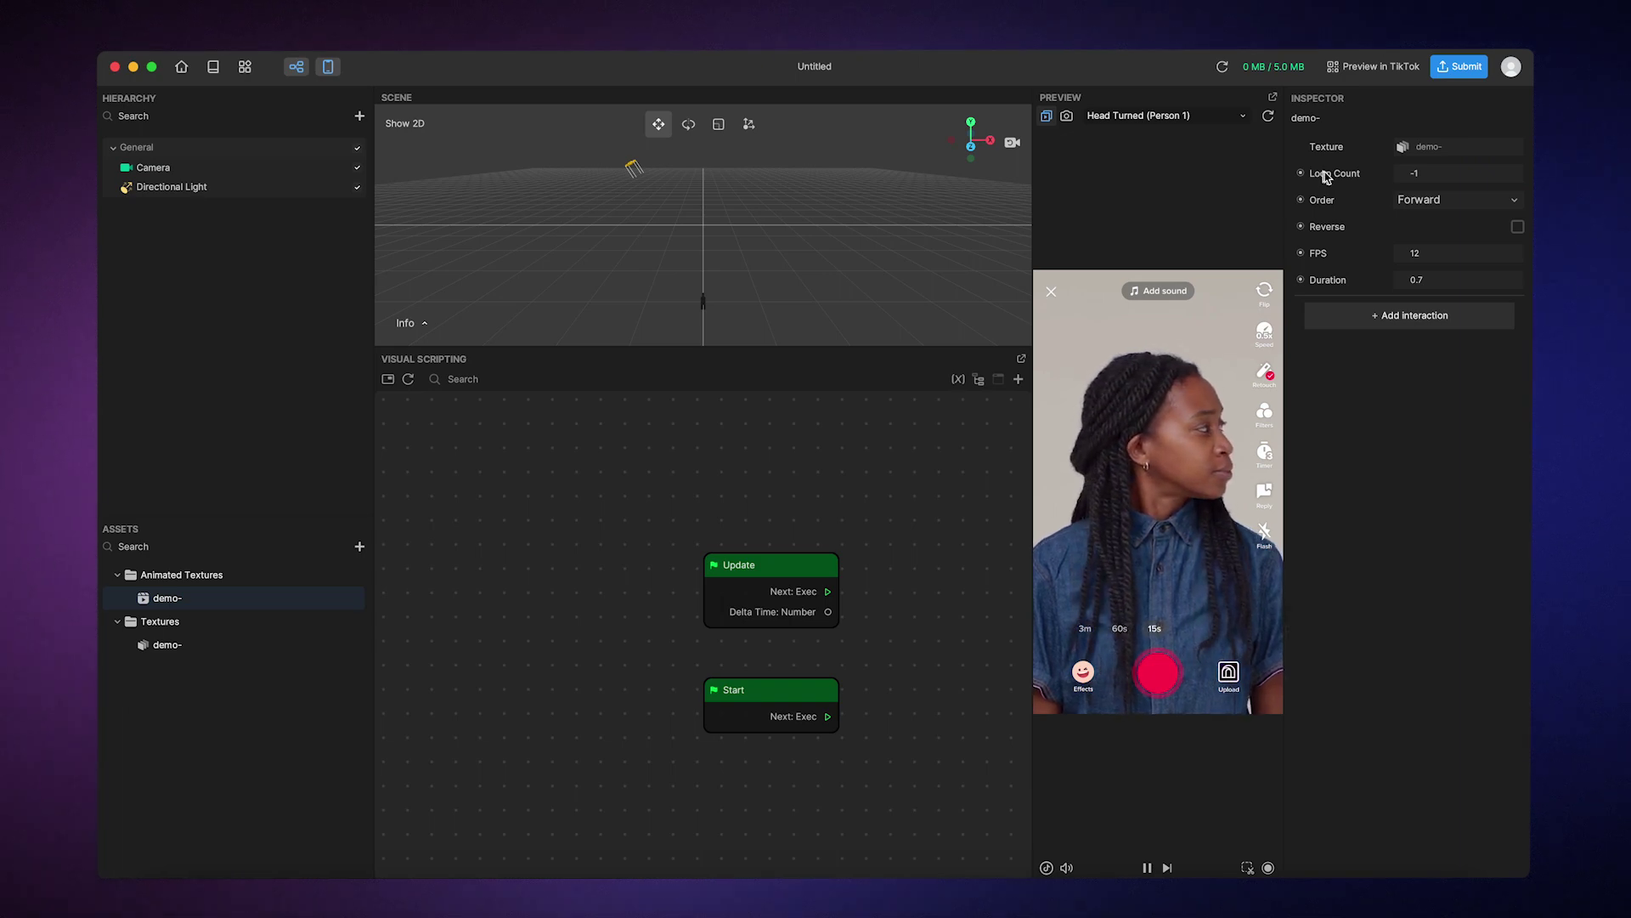
click(1466, 202)
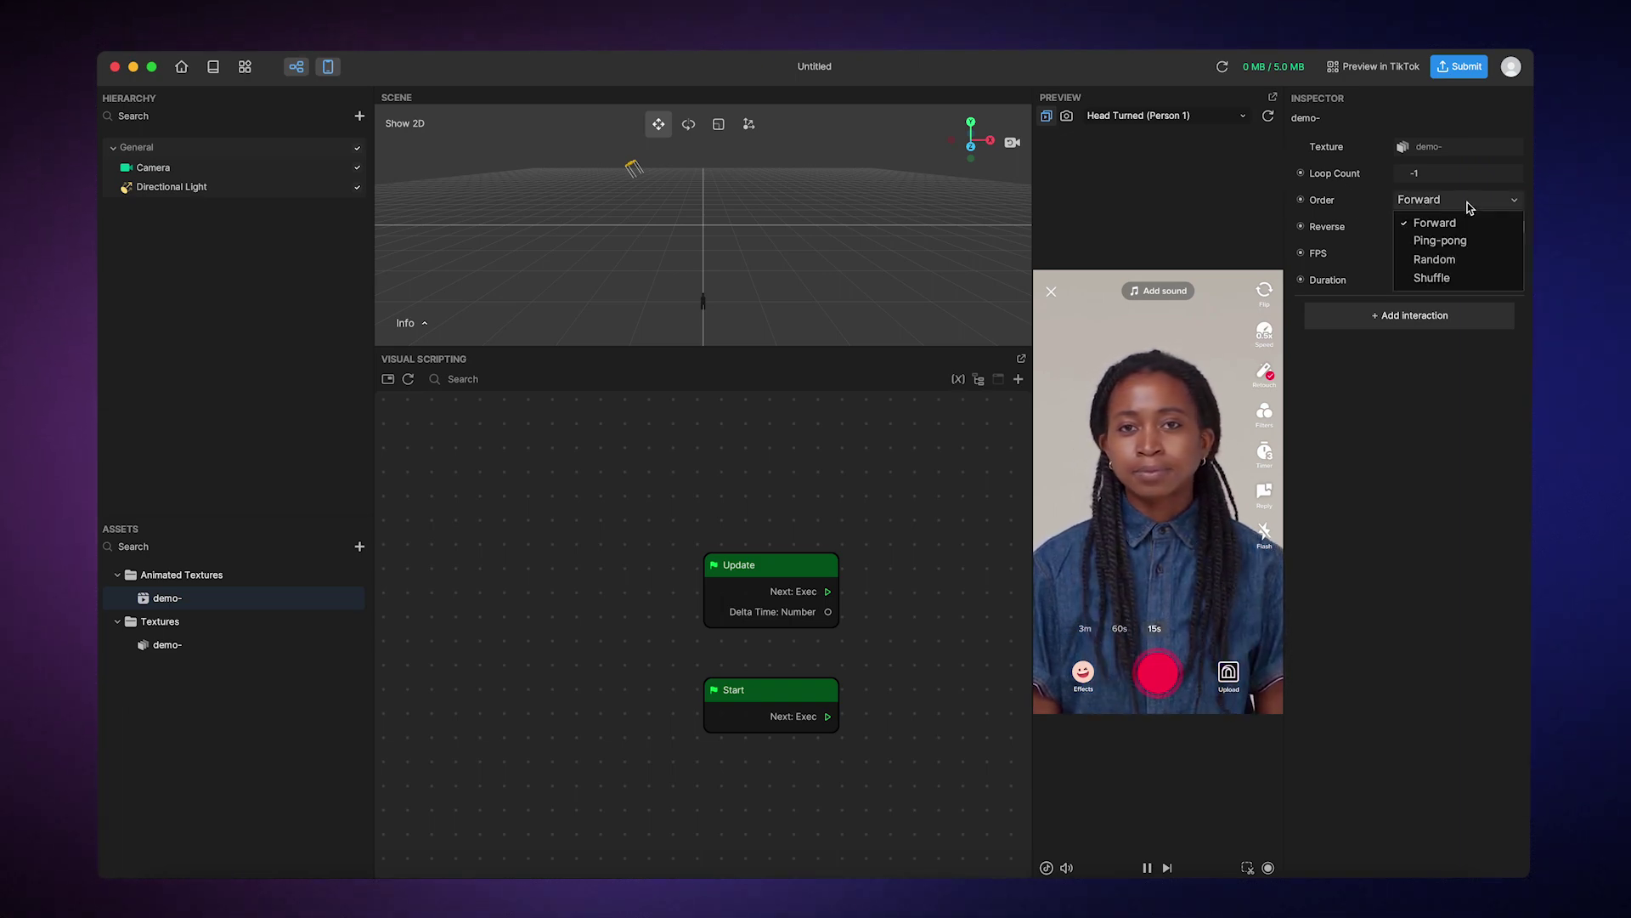
click(1487, 224)
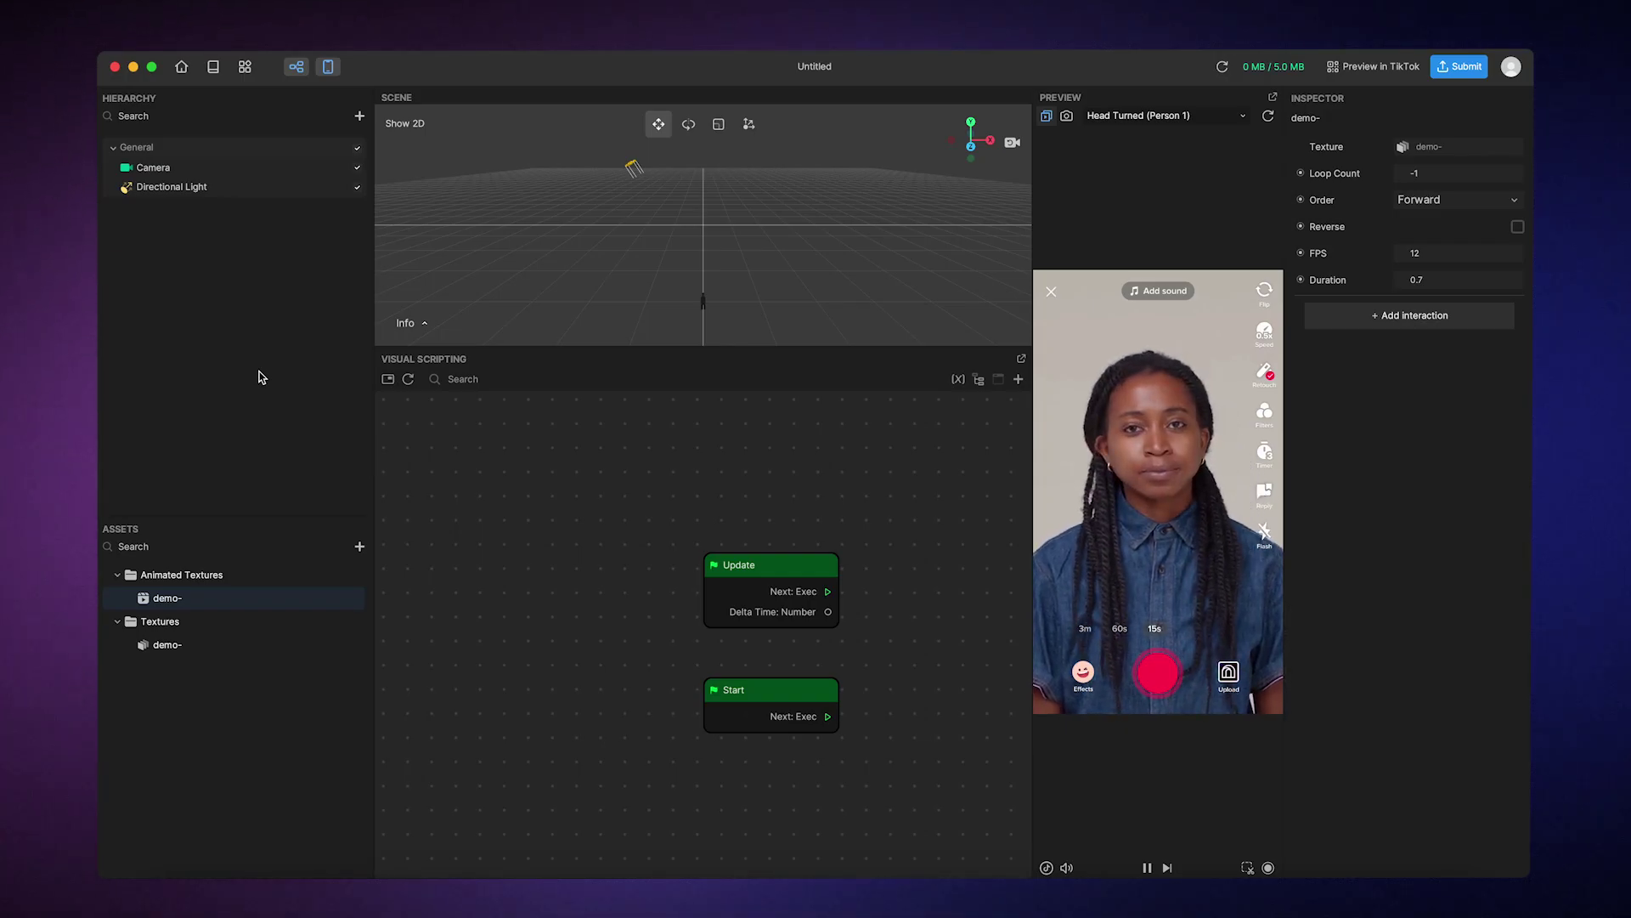
Step: Add a 2D Screen Image to the scene
click(358, 119)
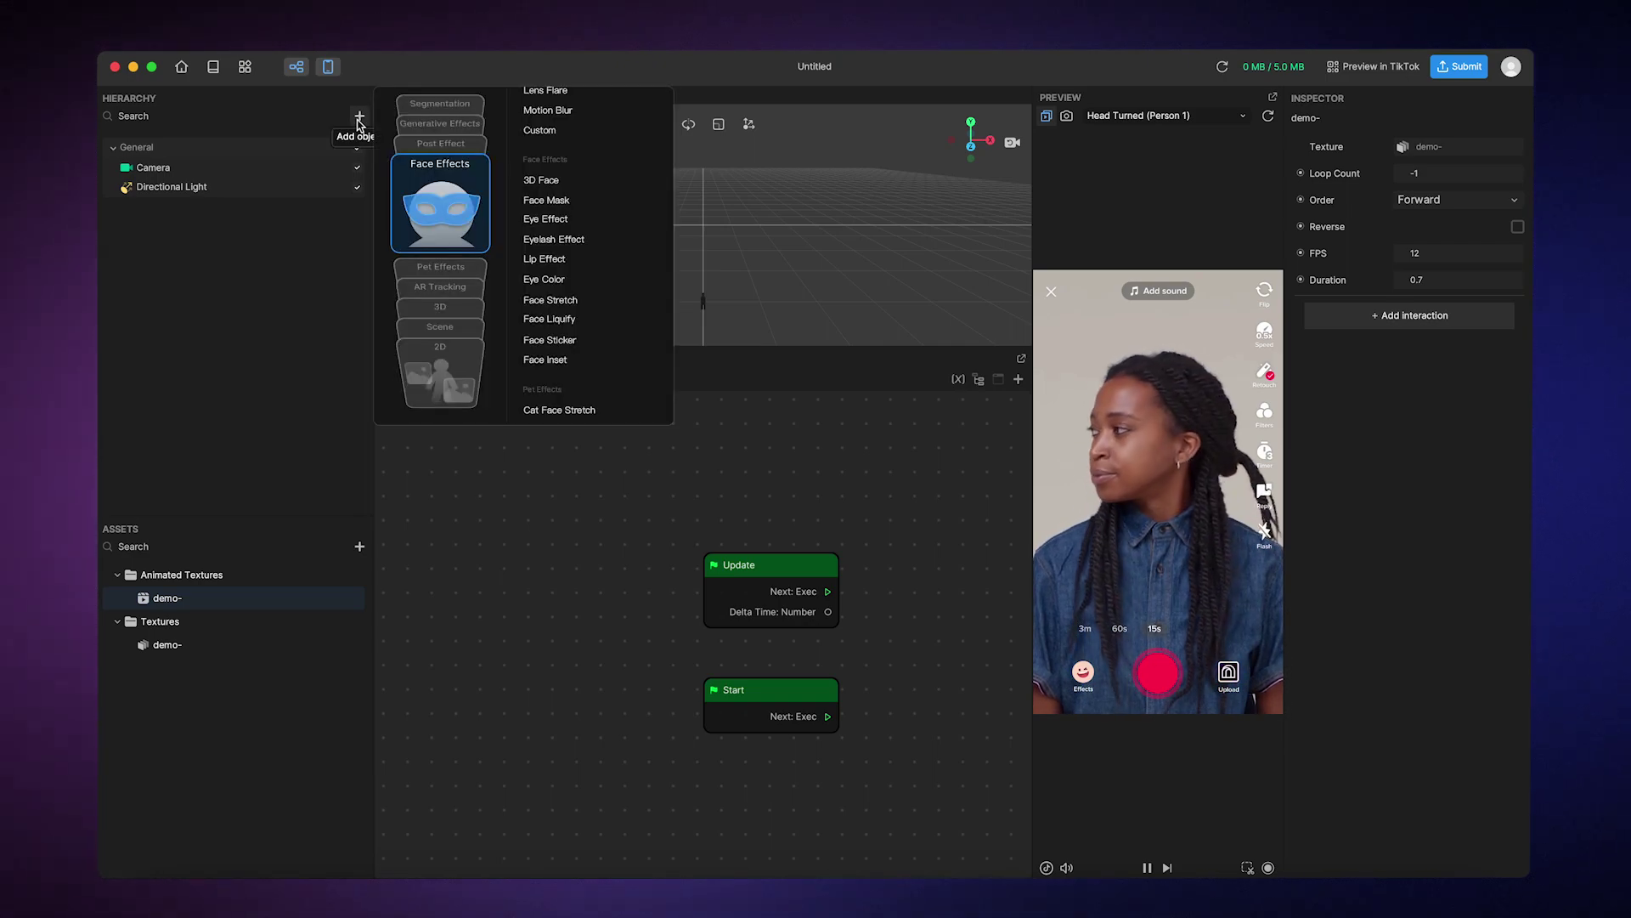
click(441, 357)
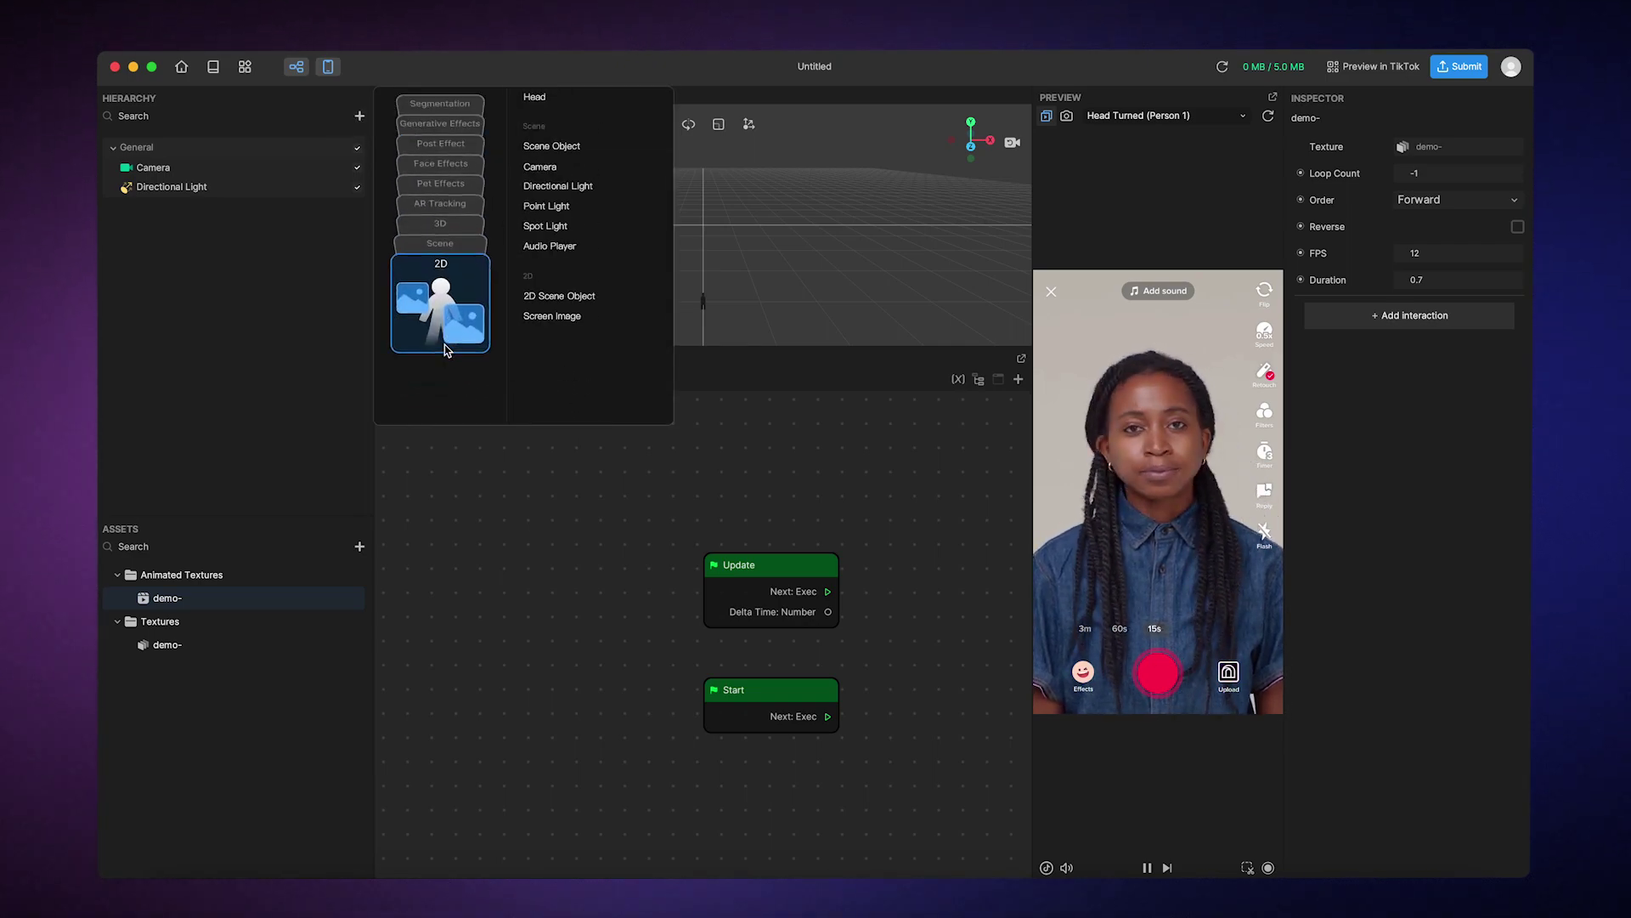
click(535, 317)
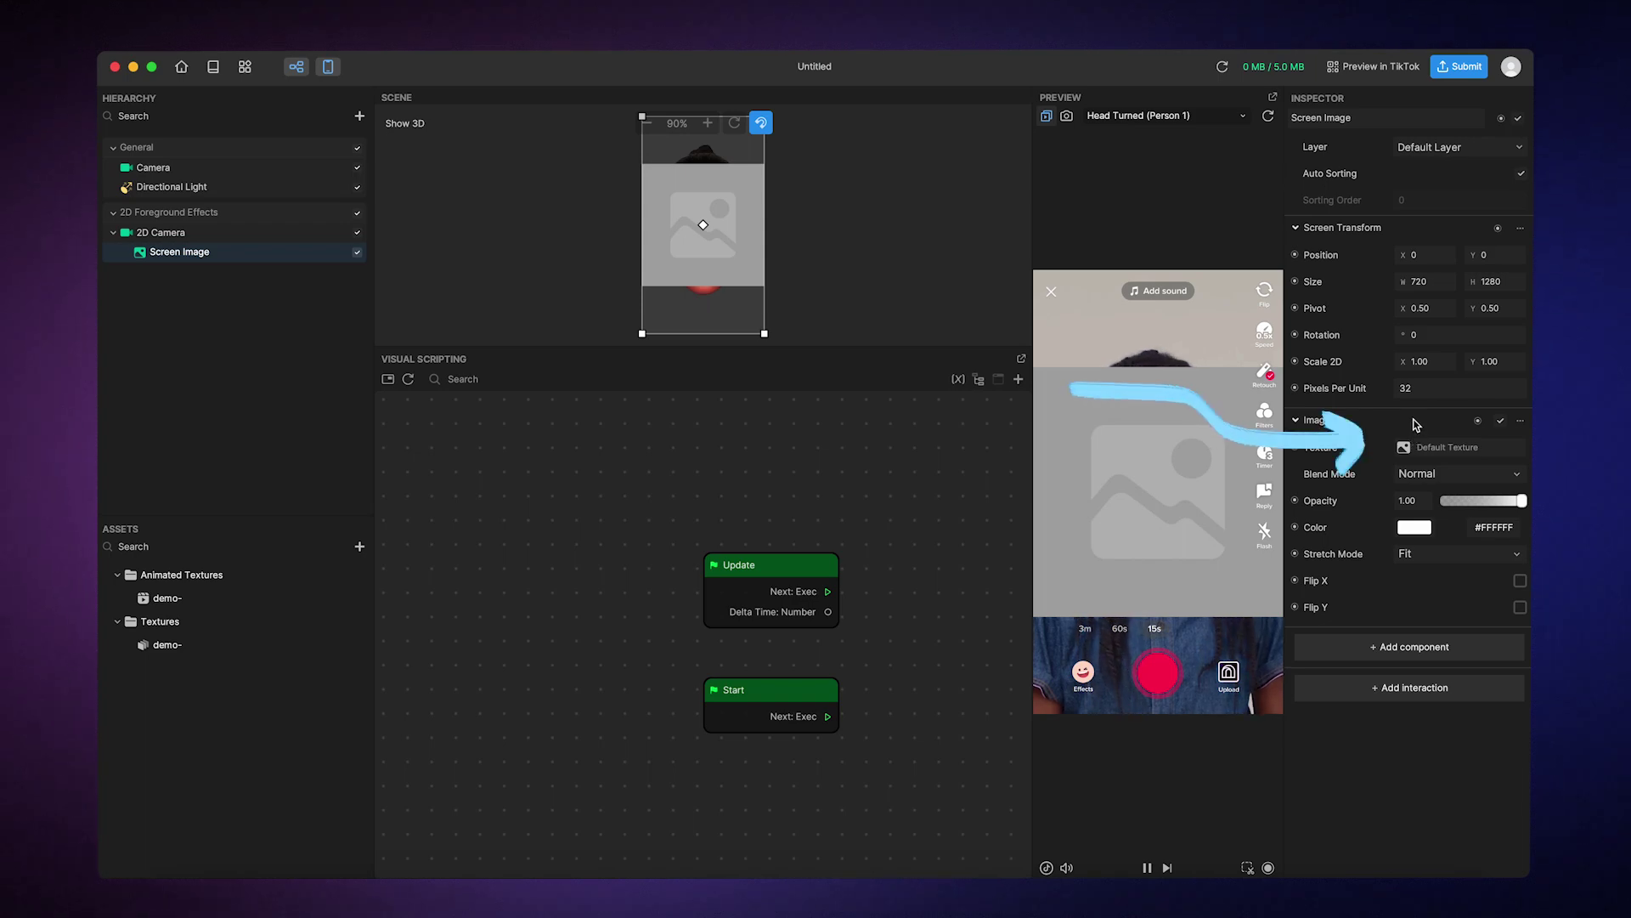
Step: Assign the animated demo texture to the Screen Image and disable it
click(1439, 457)
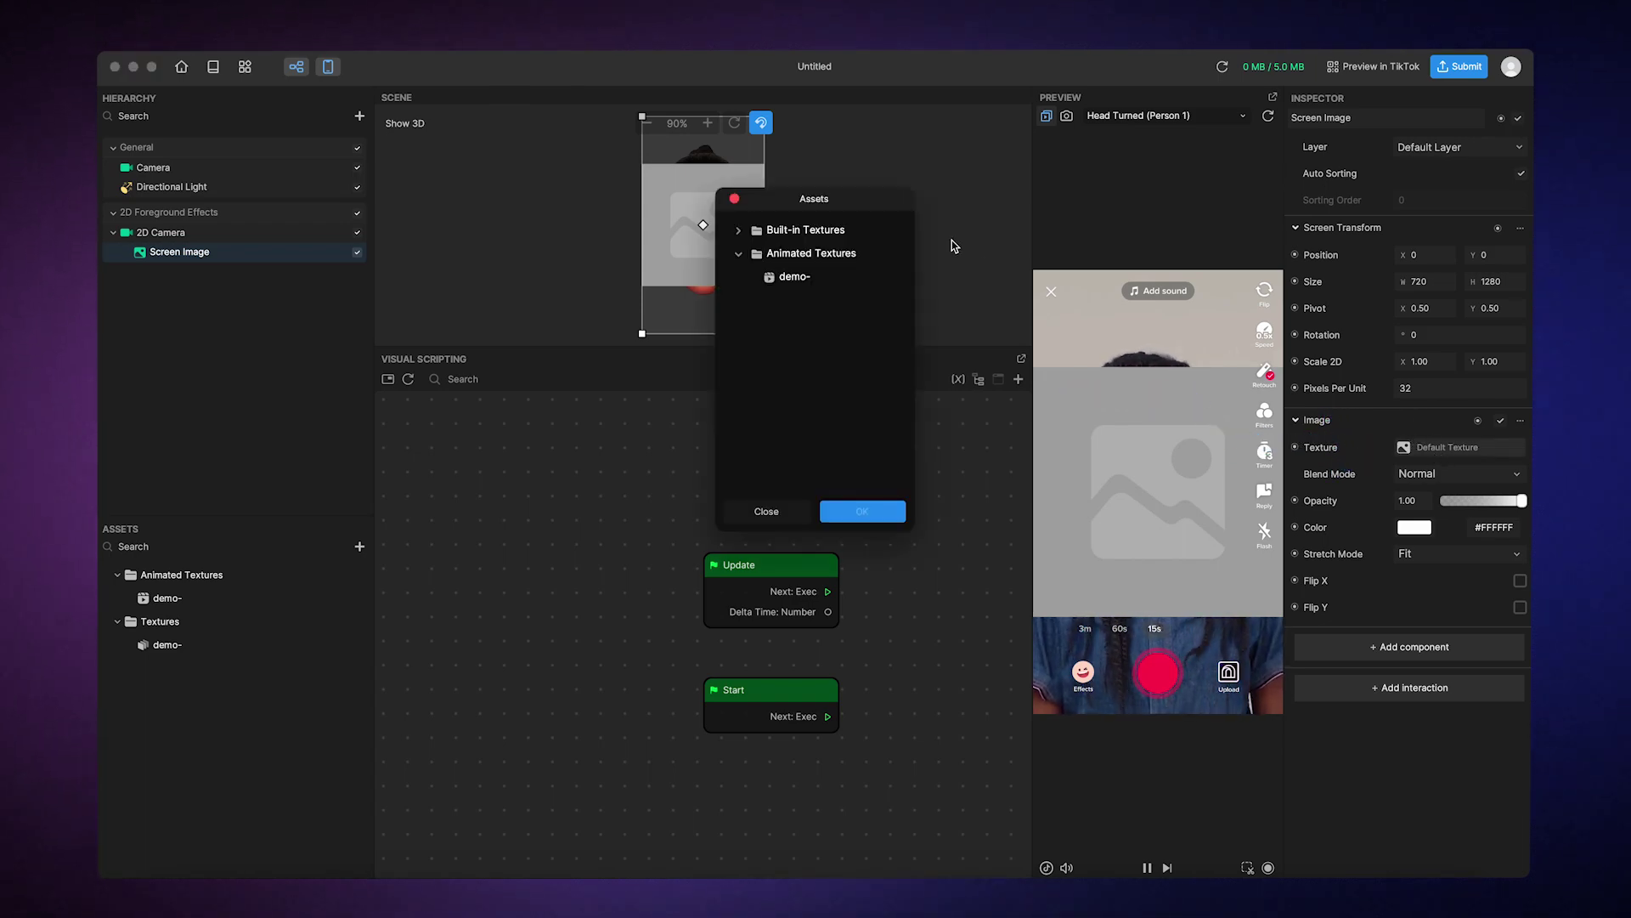
click(820, 287)
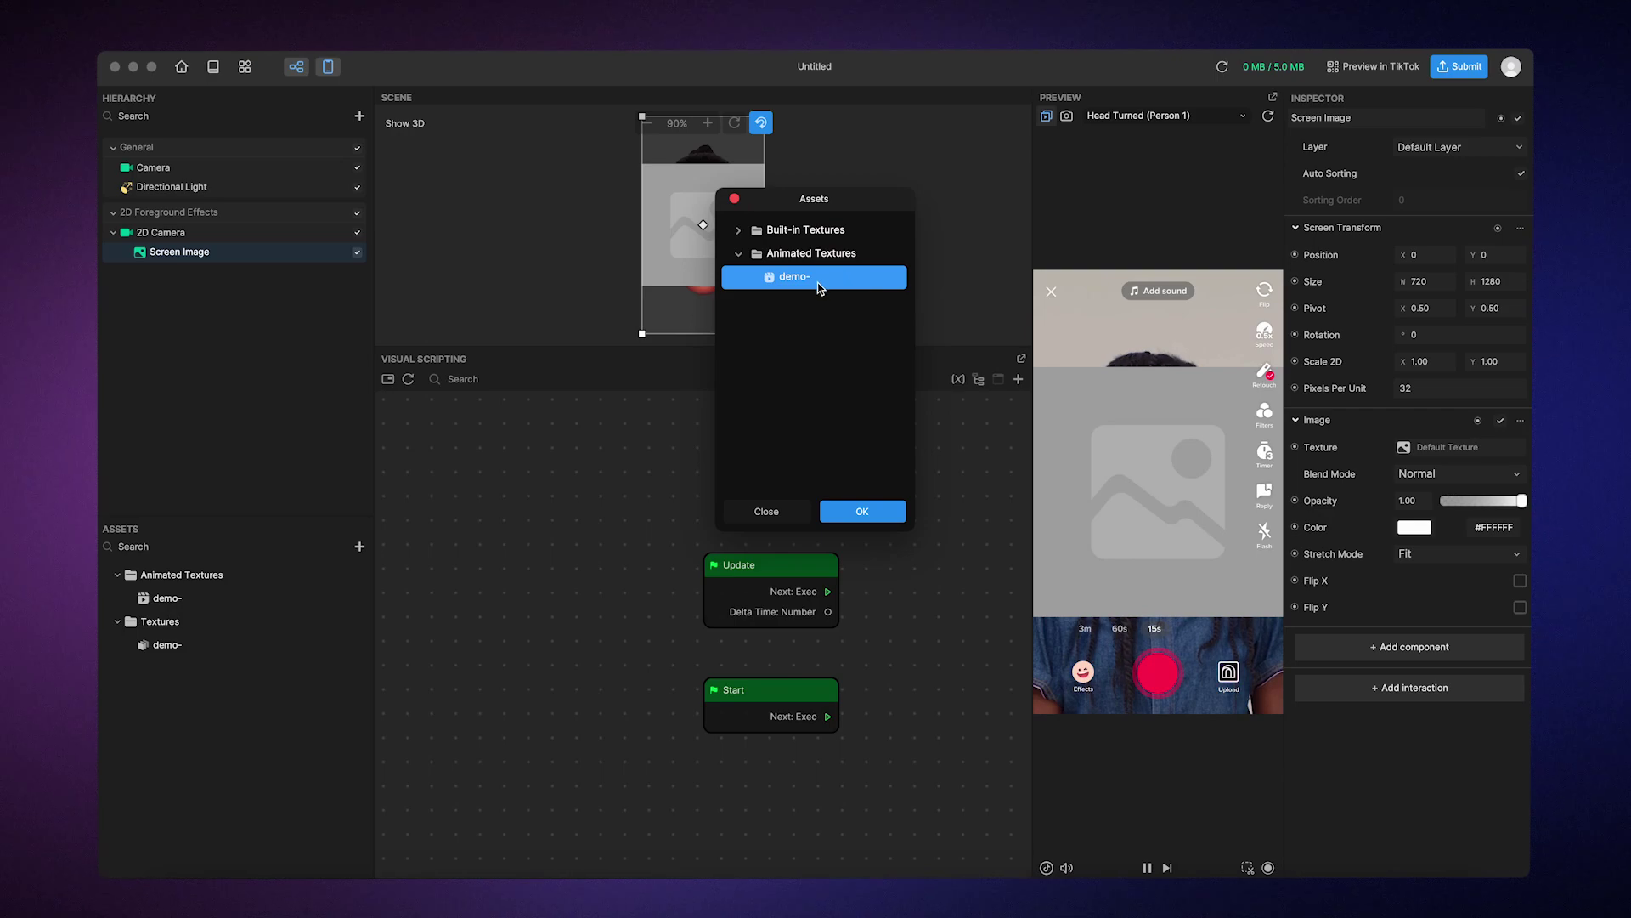
click(860, 510)
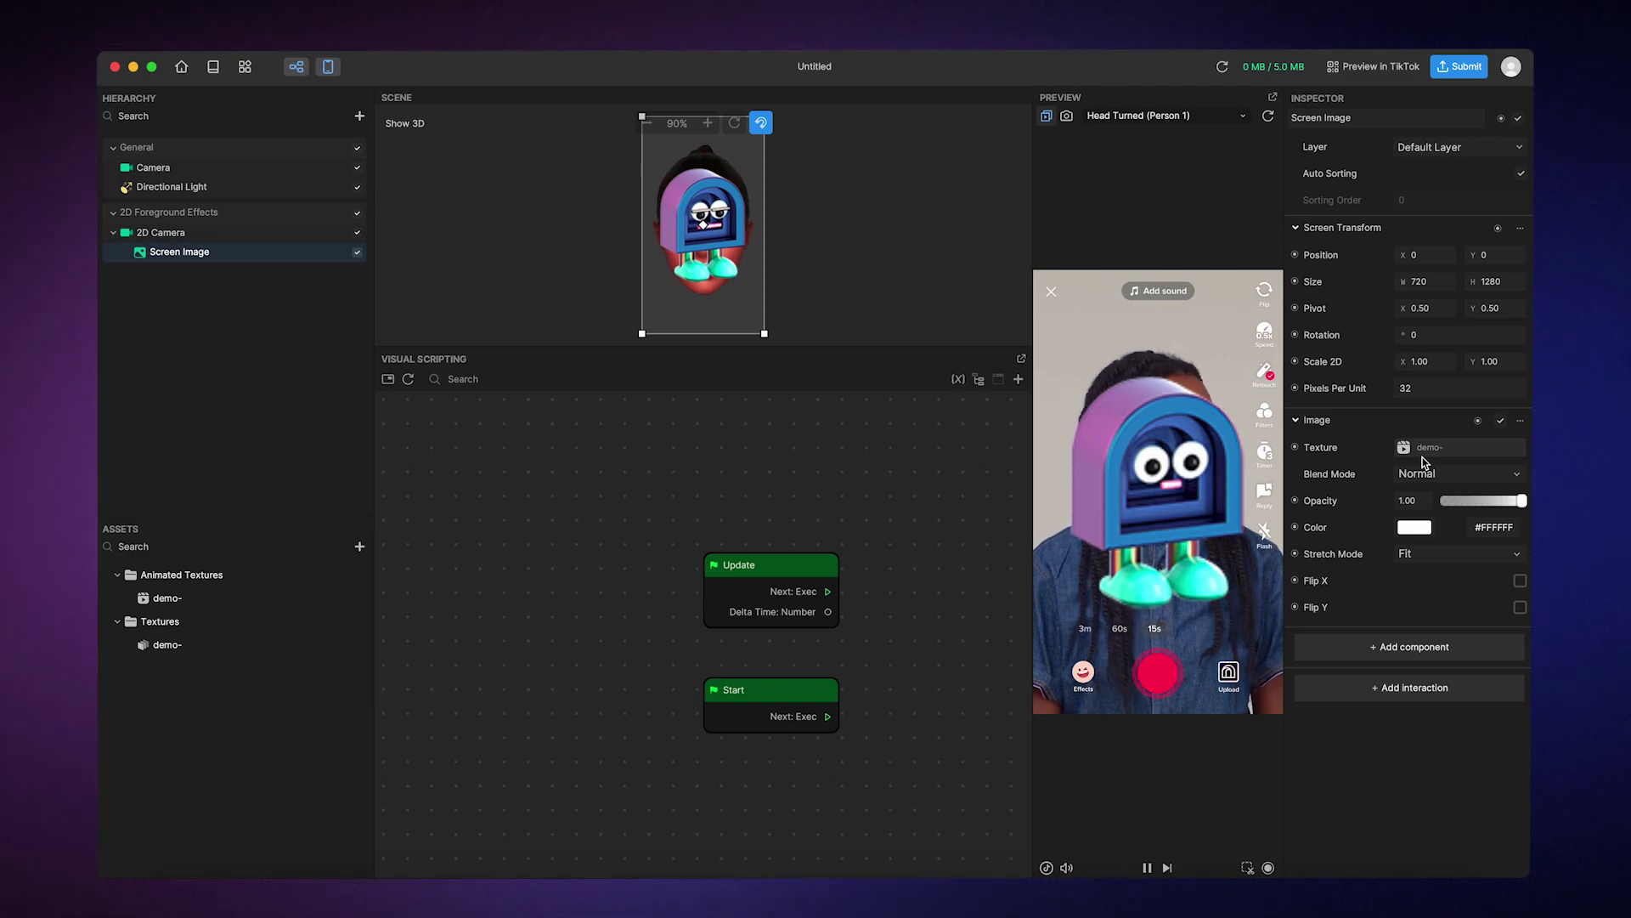
click(357, 254)
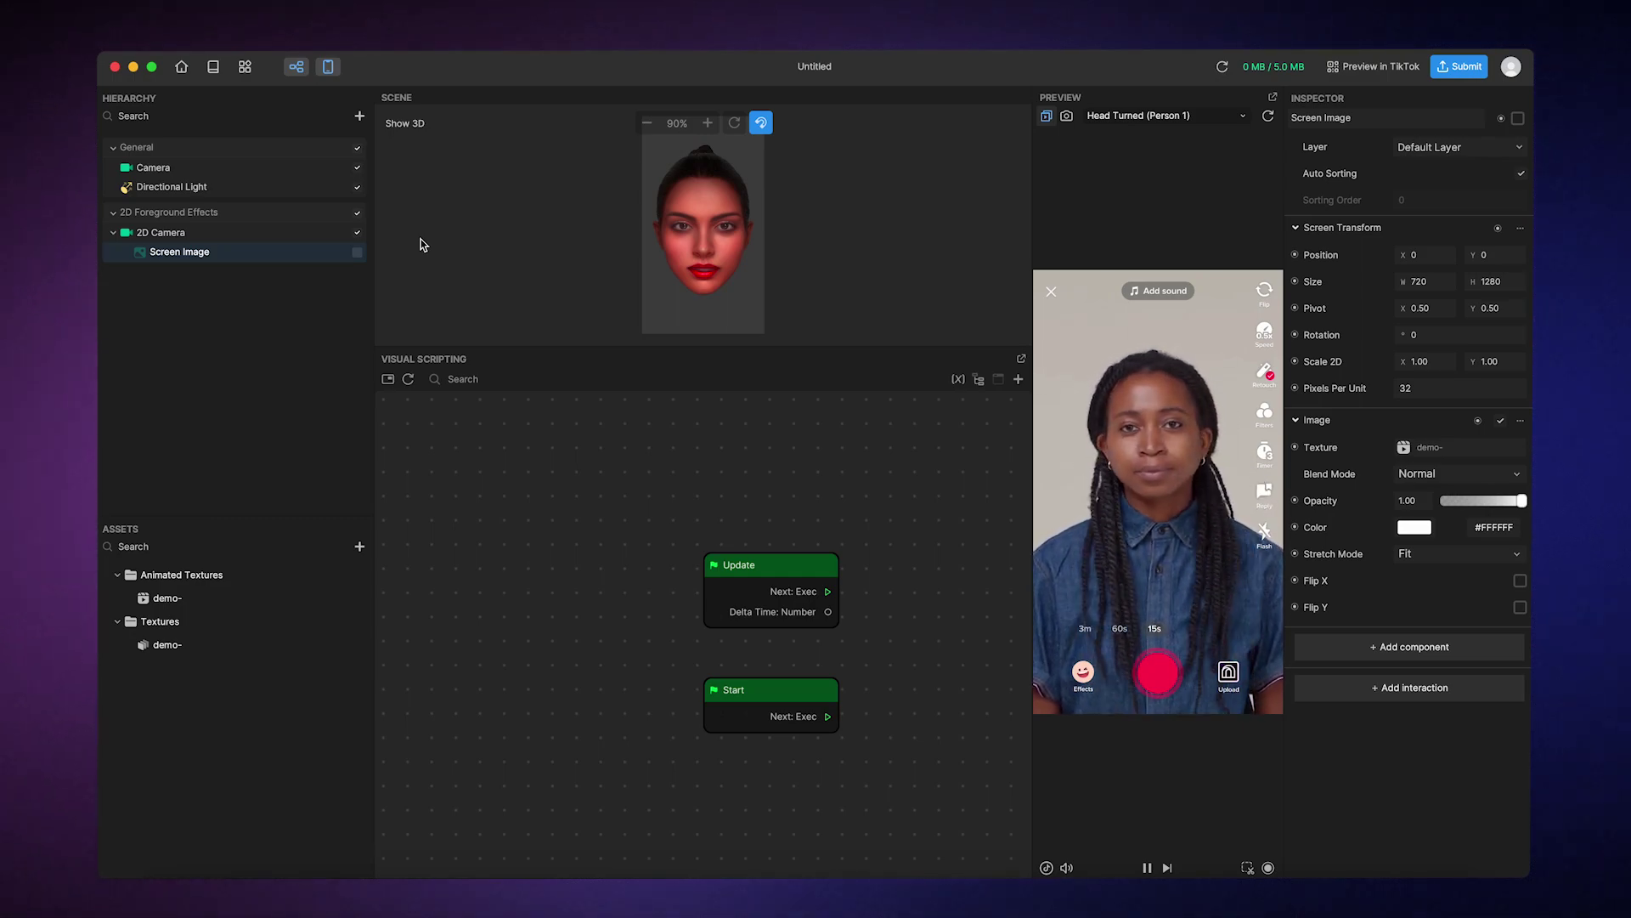
Step: Add a 3D Image using the animated demo texture
click(359, 117)
scroll(454, 260, up, 3)
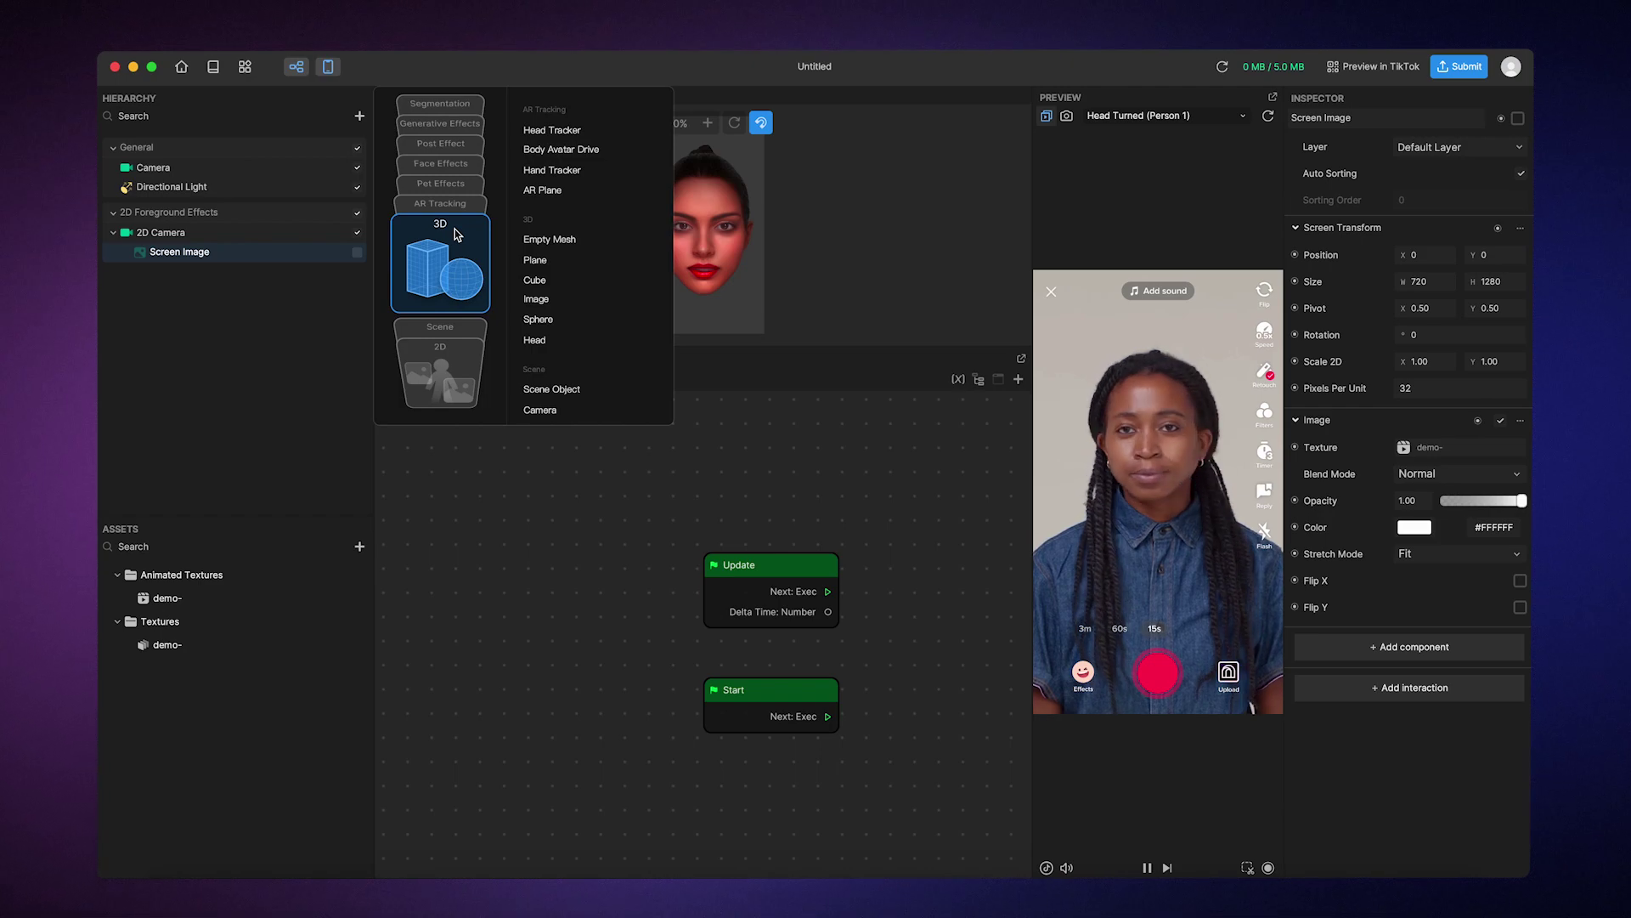
click(536, 299)
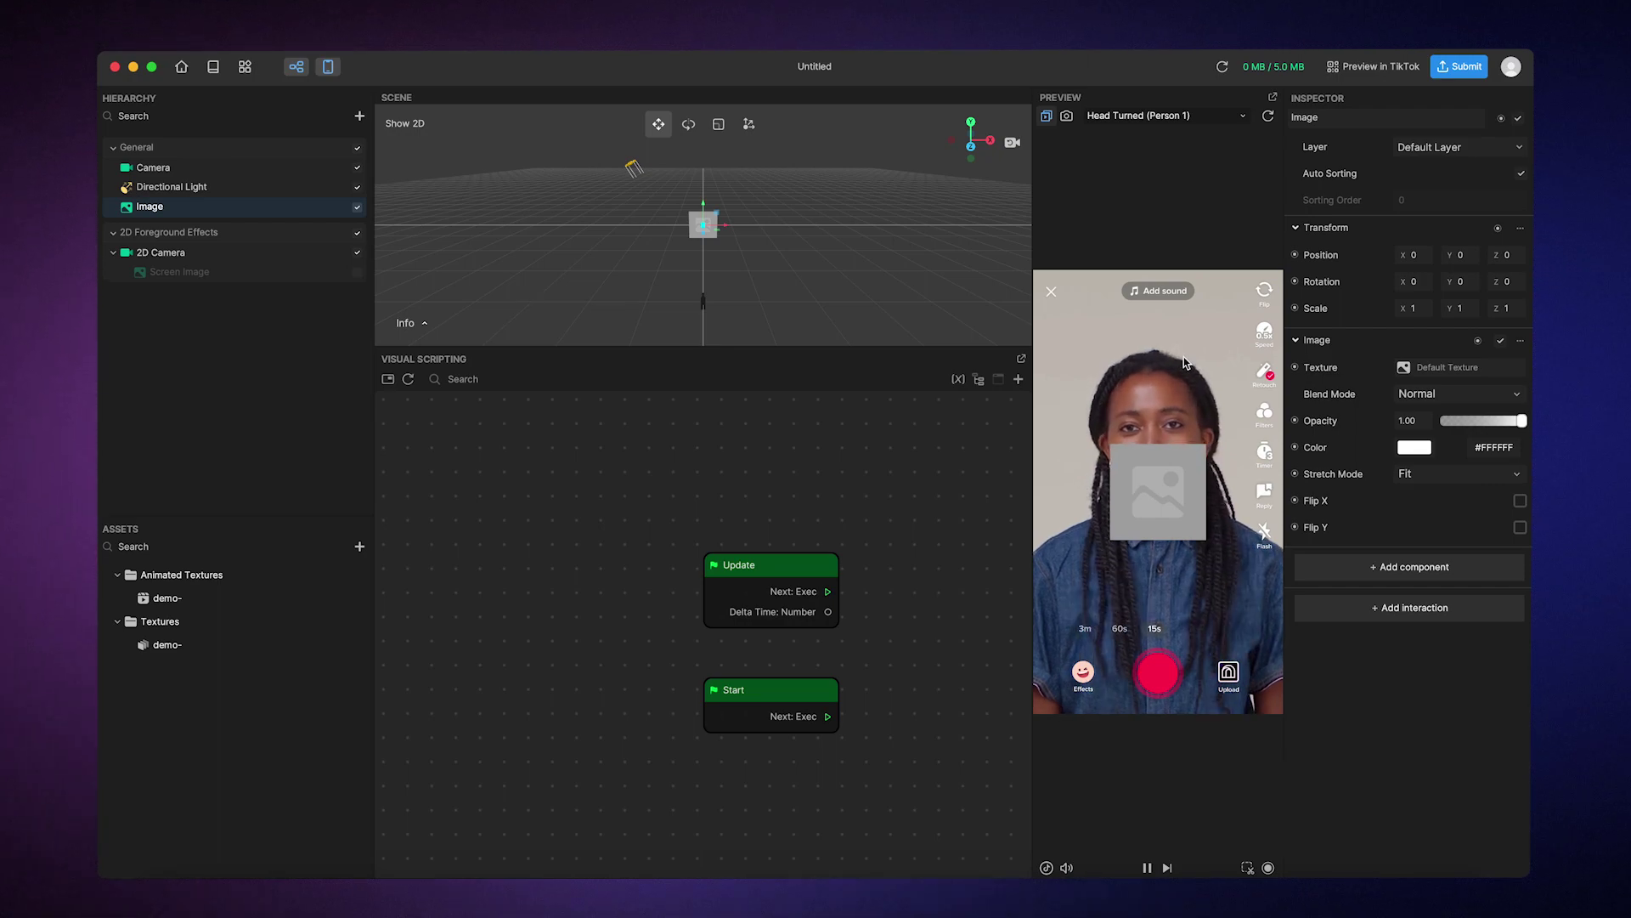
click(1436, 377)
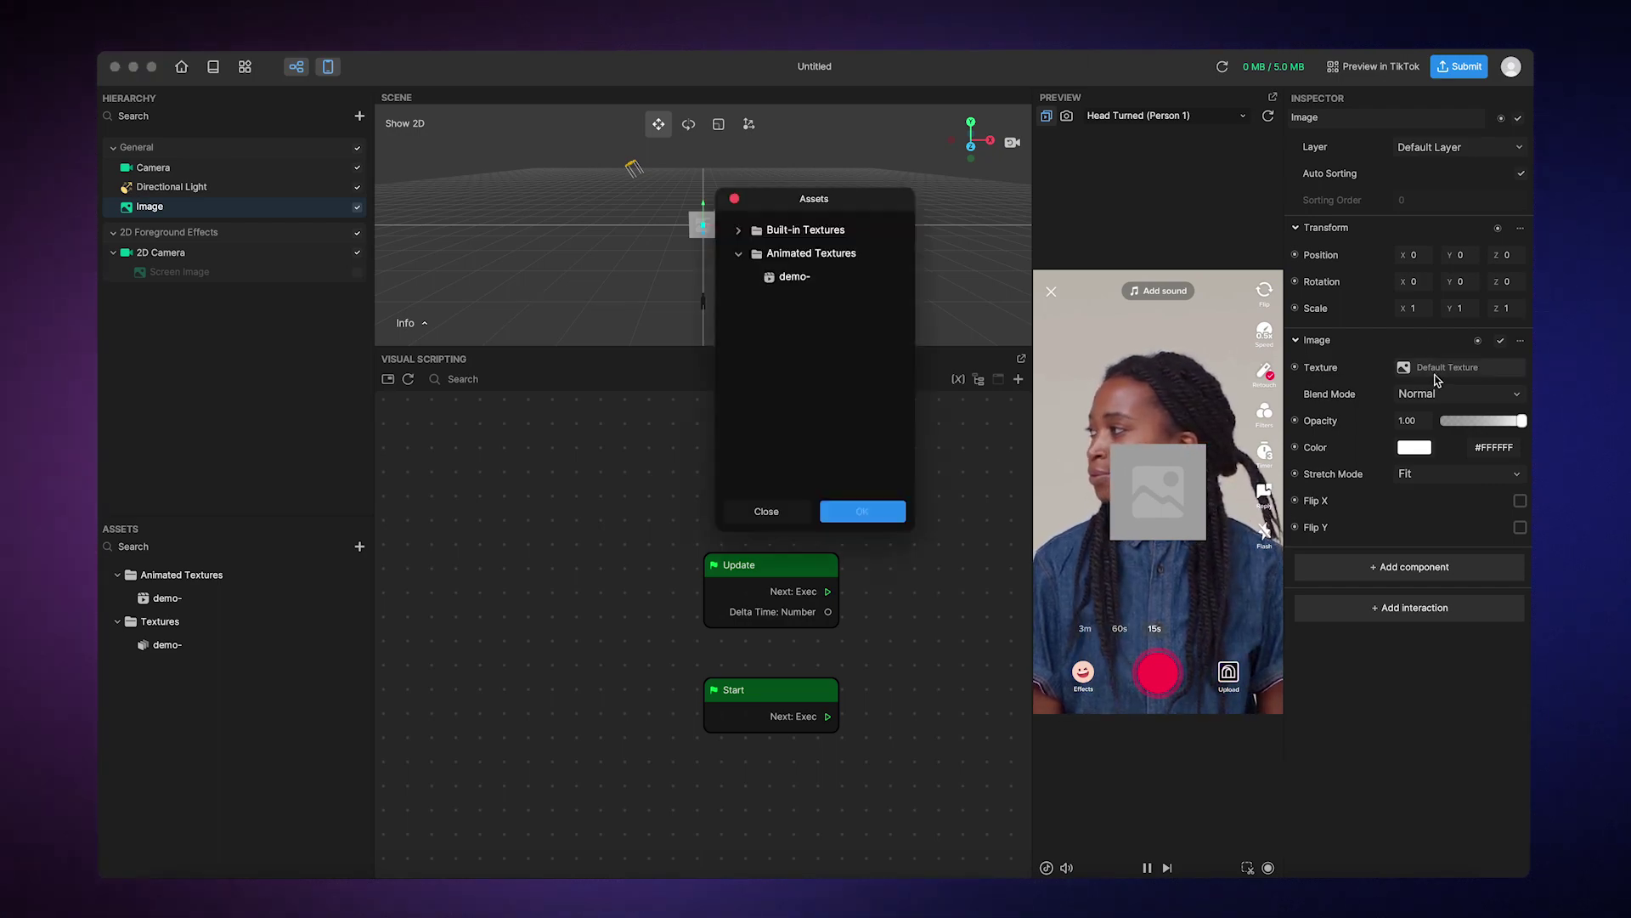
click(834, 278)
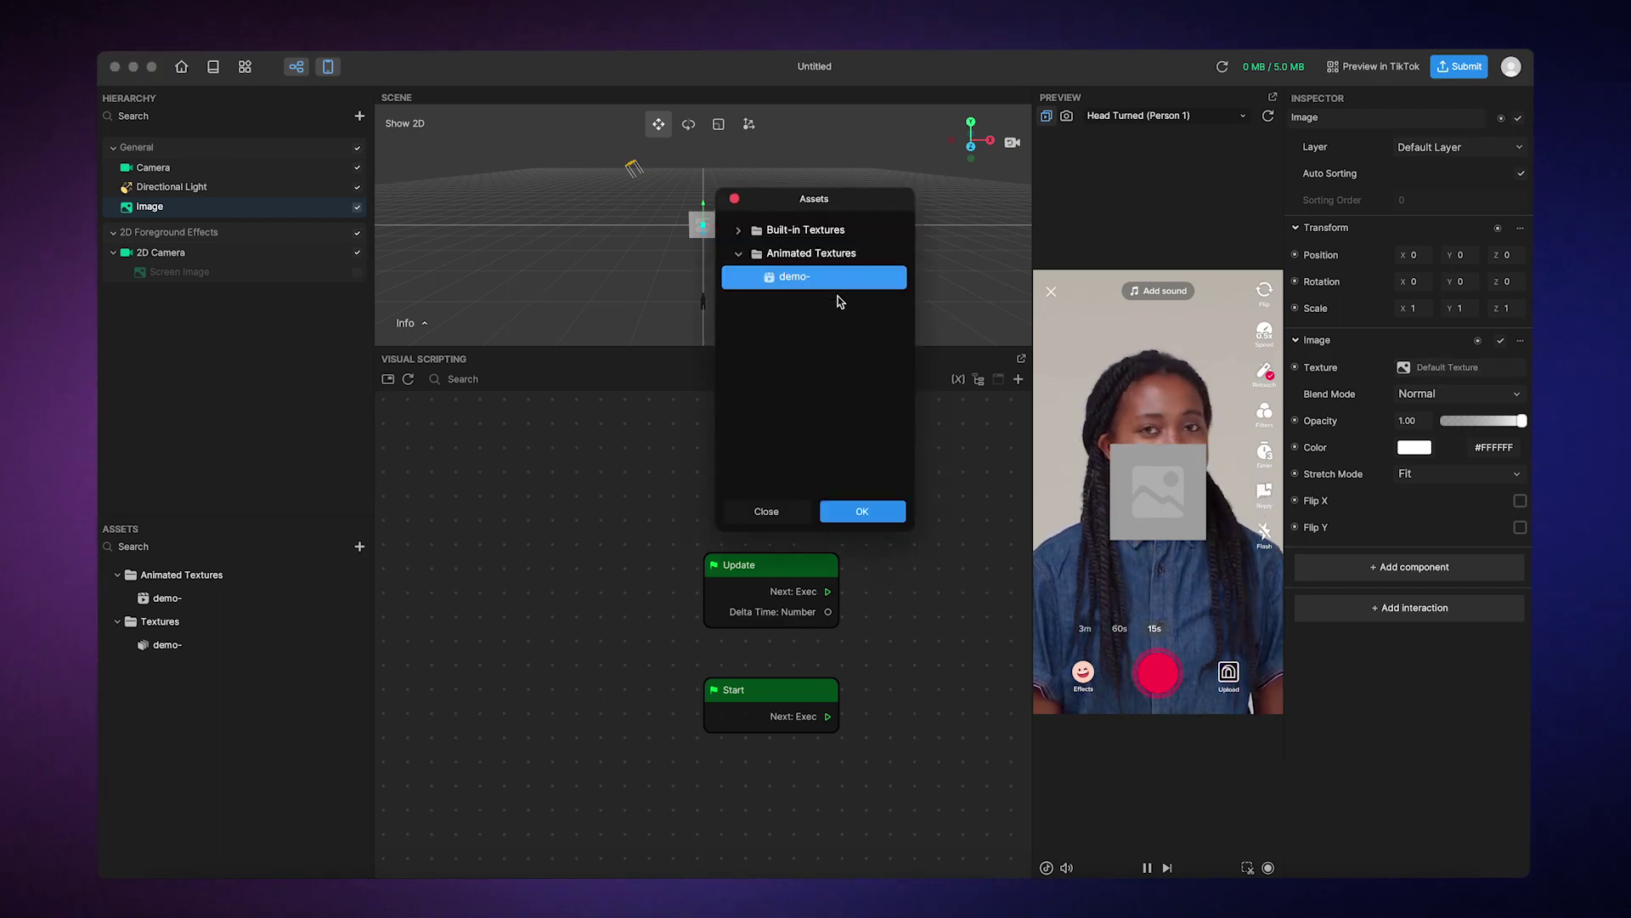
click(862, 511)
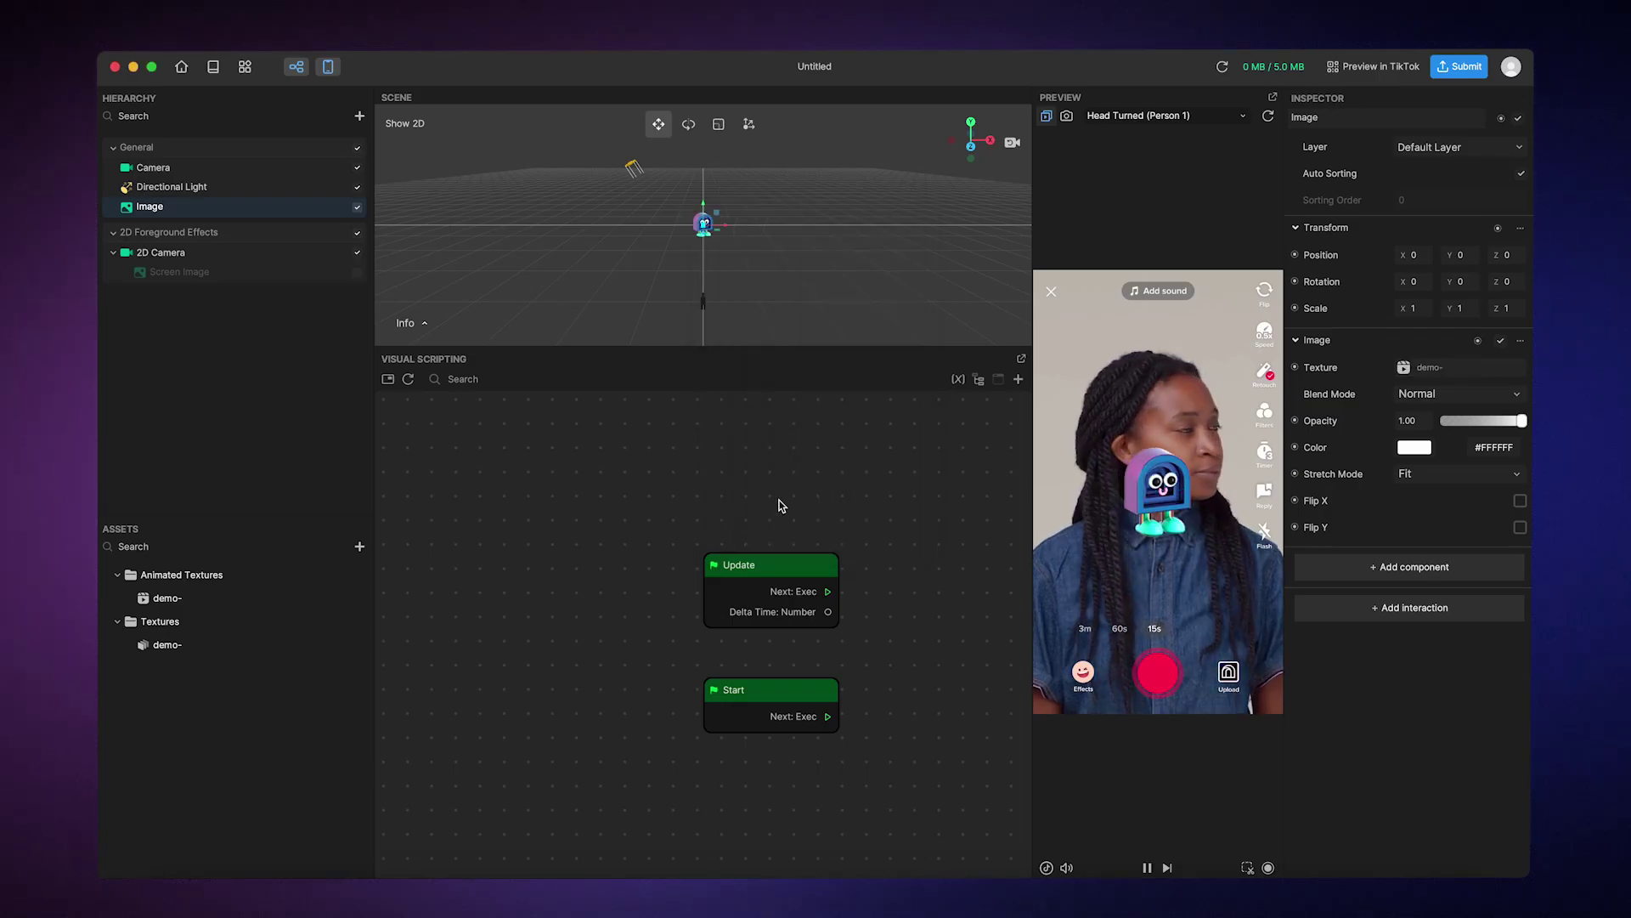
Step: Add a Head Tracker, nest the Image under its Head, and disable the tracker
click(361, 117)
scroll(440, 255, up, 5)
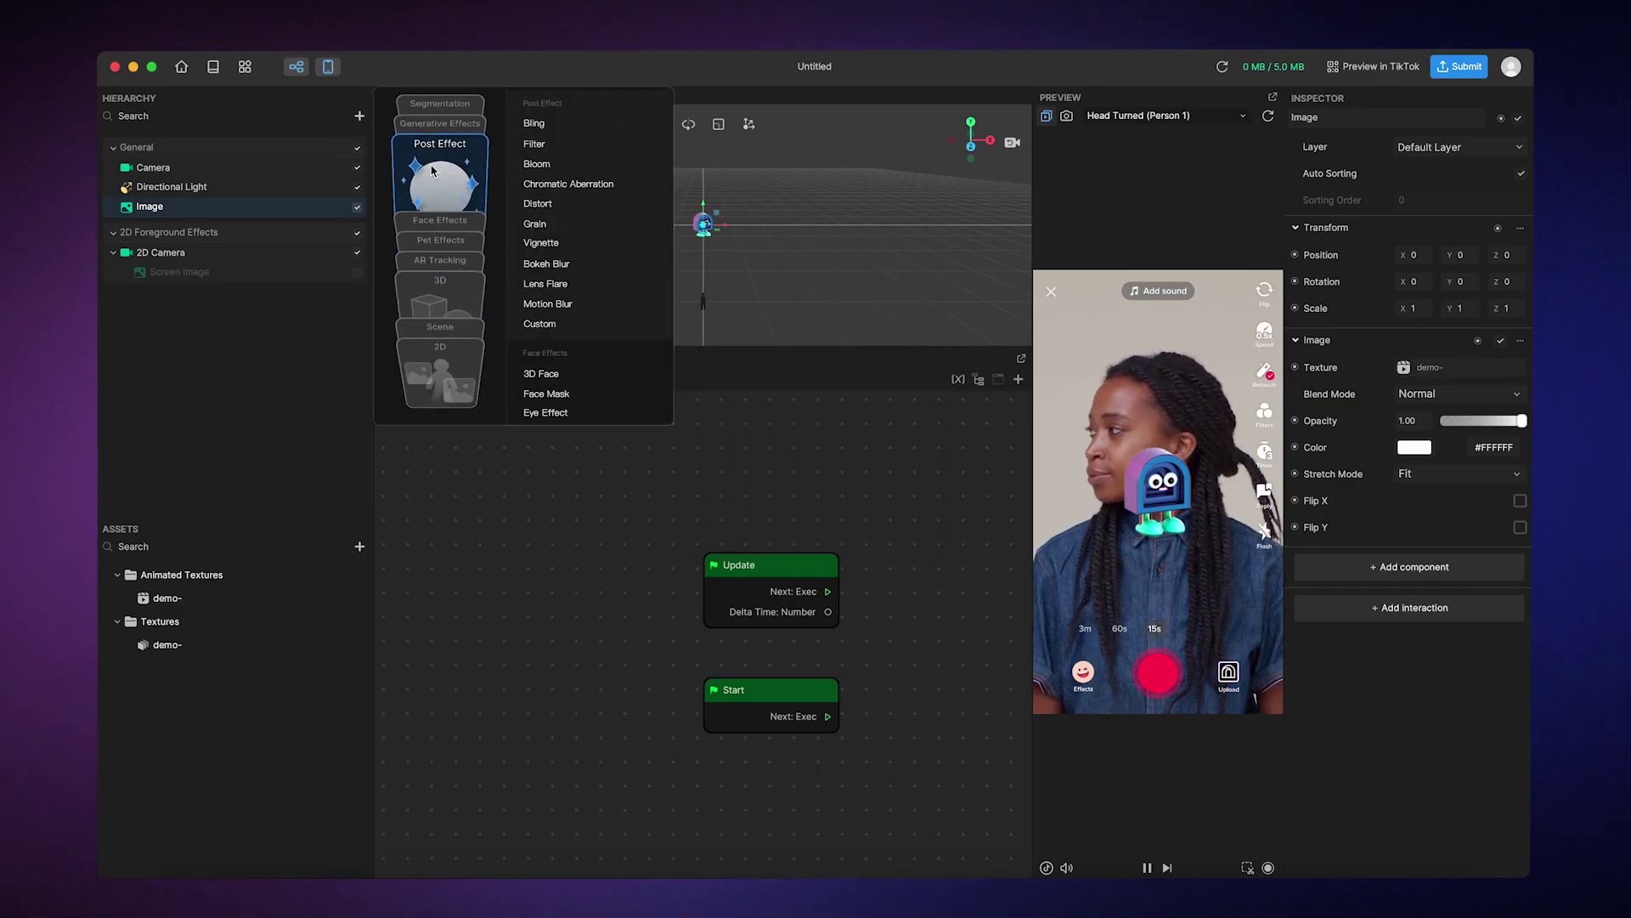
scroll(440, 258, down, 3)
scroll(440, 280, down, 1)
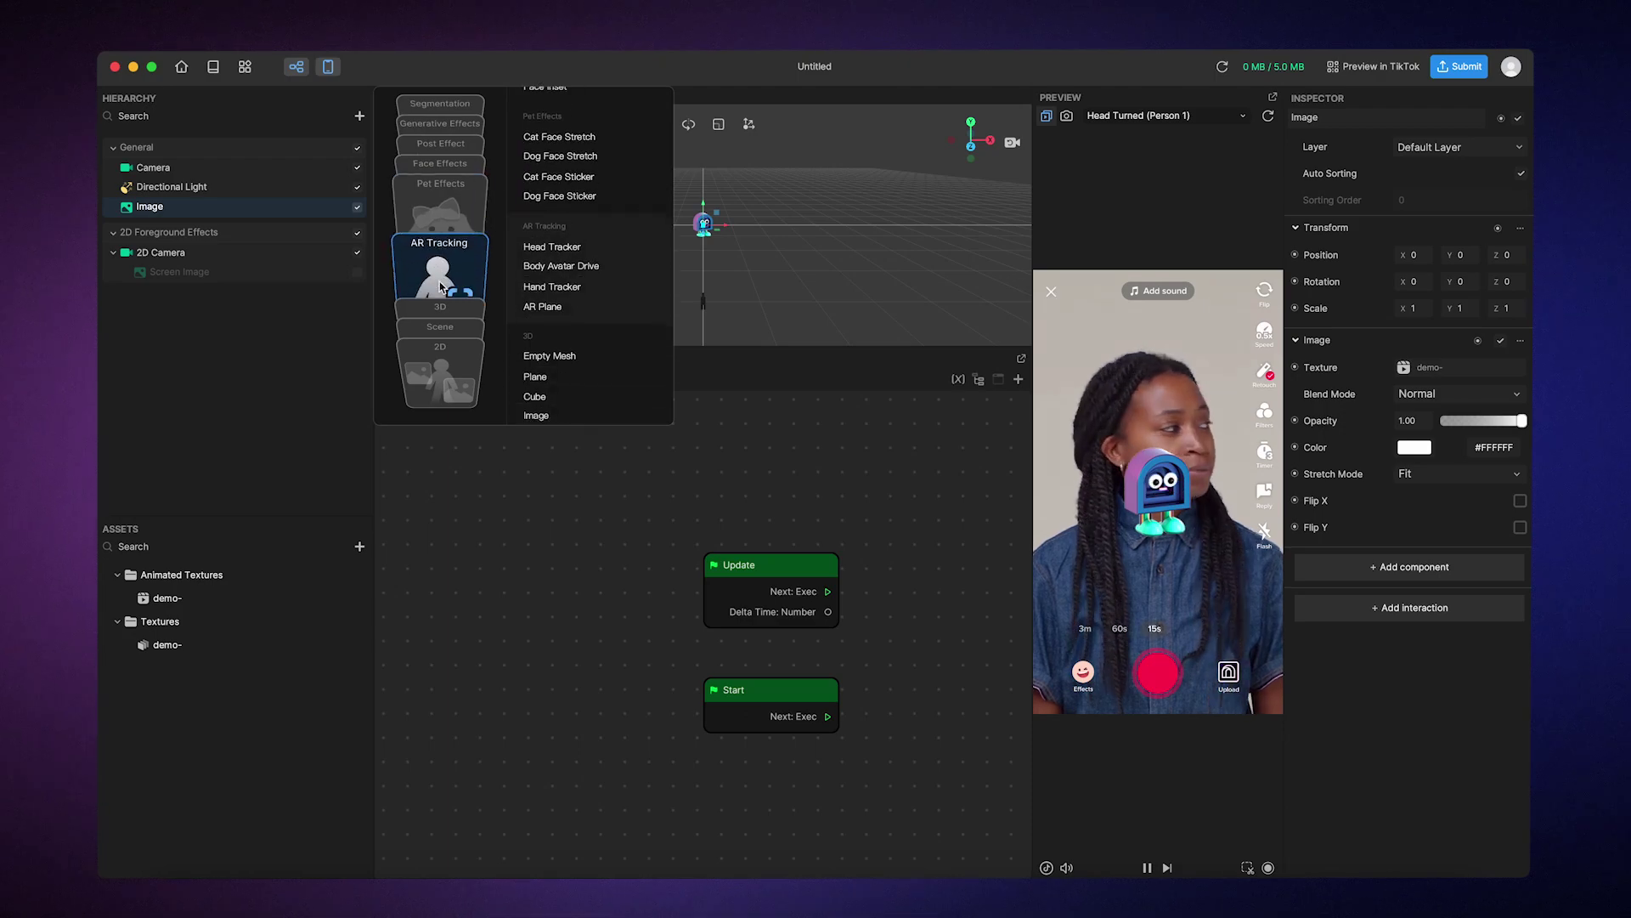
click(545, 226)
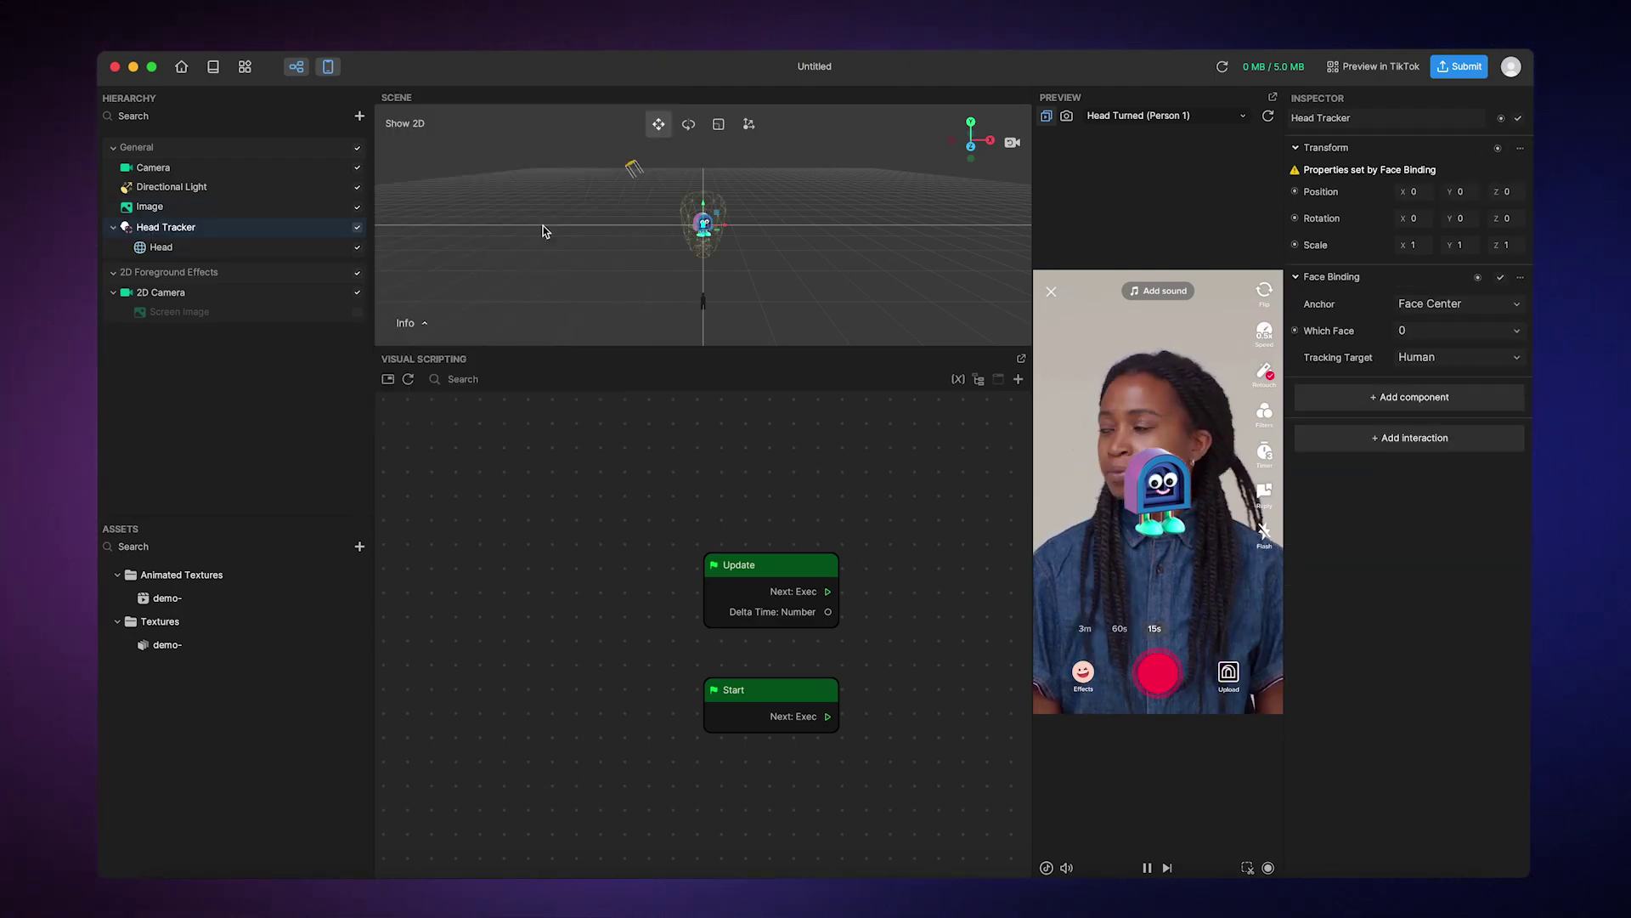
drag(314, 208, 335, 252)
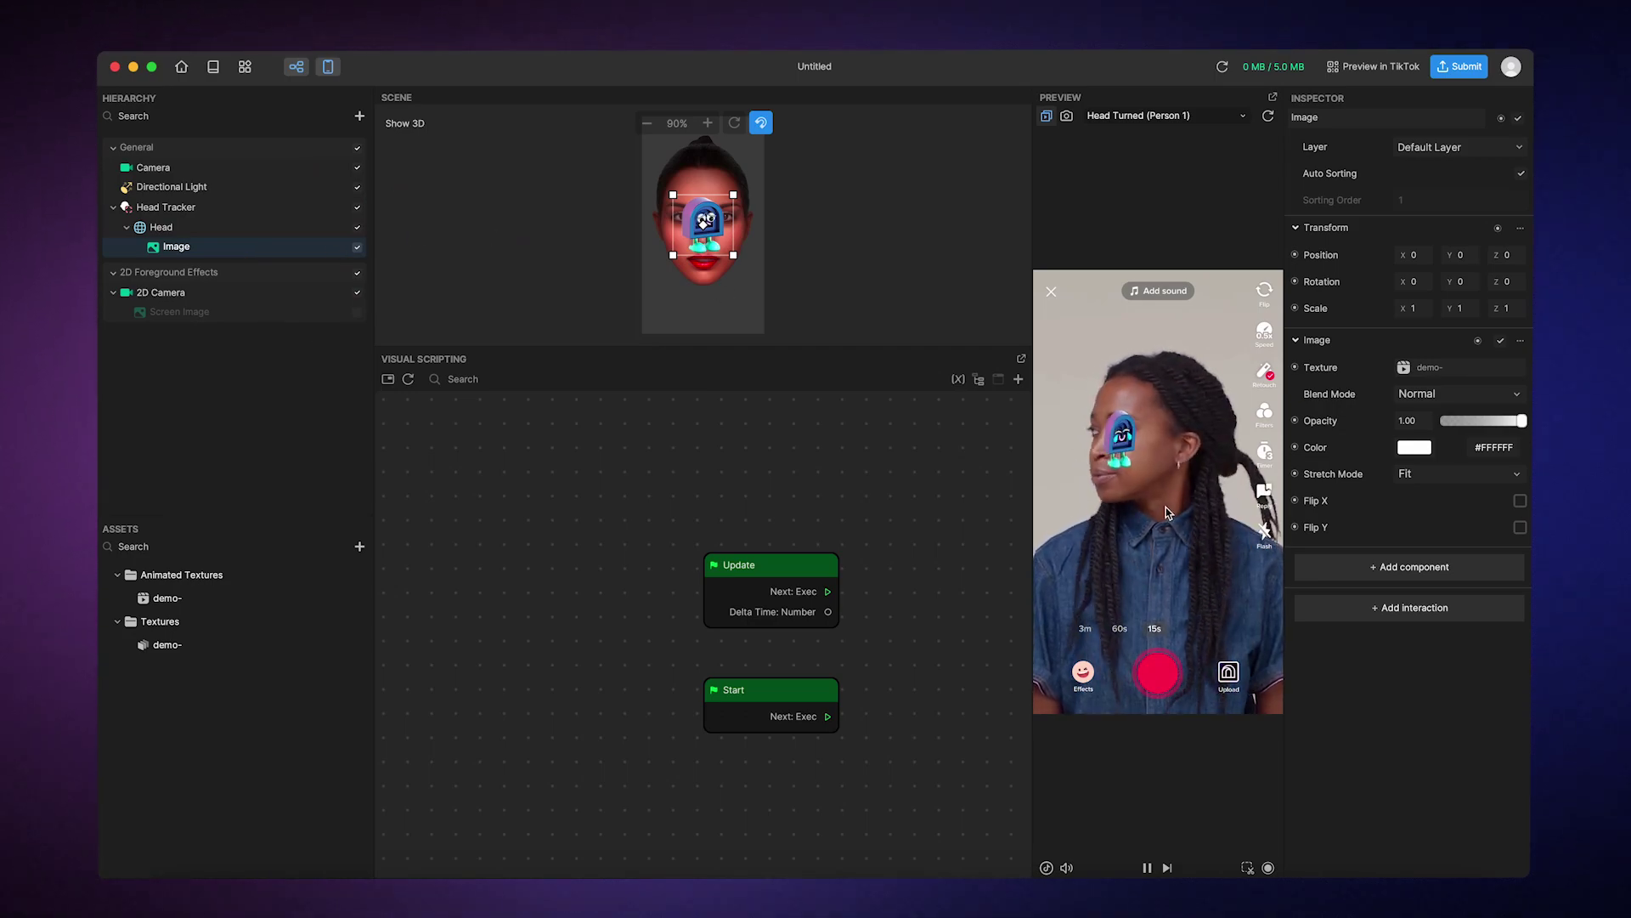
click(356, 207)
click(359, 116)
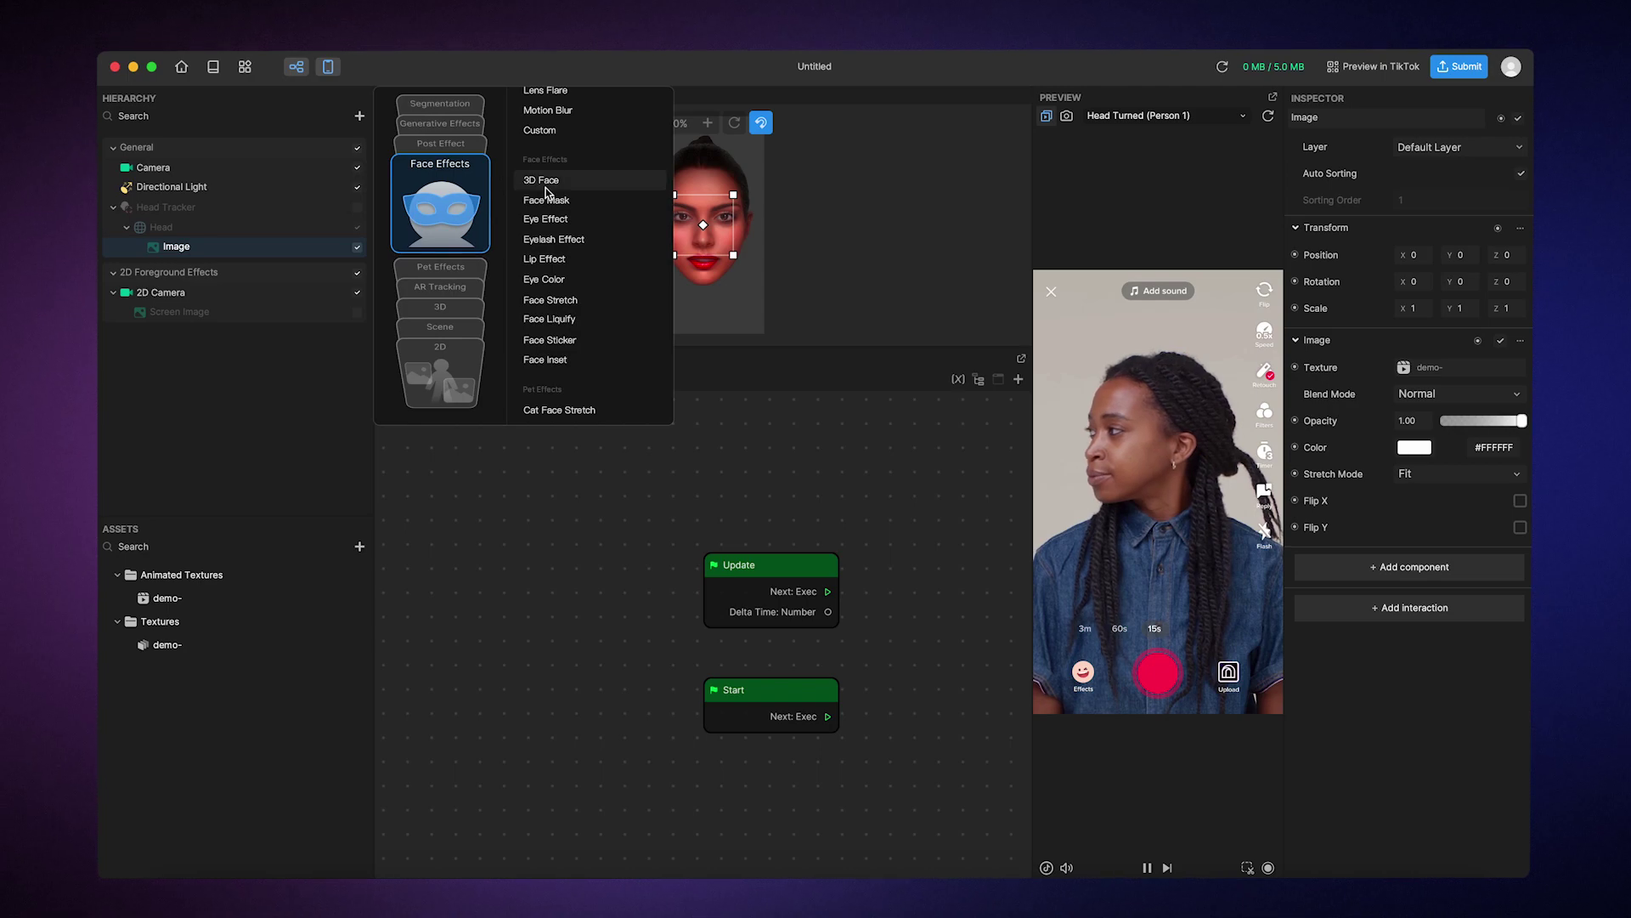
Step: Add a 3D Face, apply the animated demo texture to its Face Paint material, then hide it
click(546, 184)
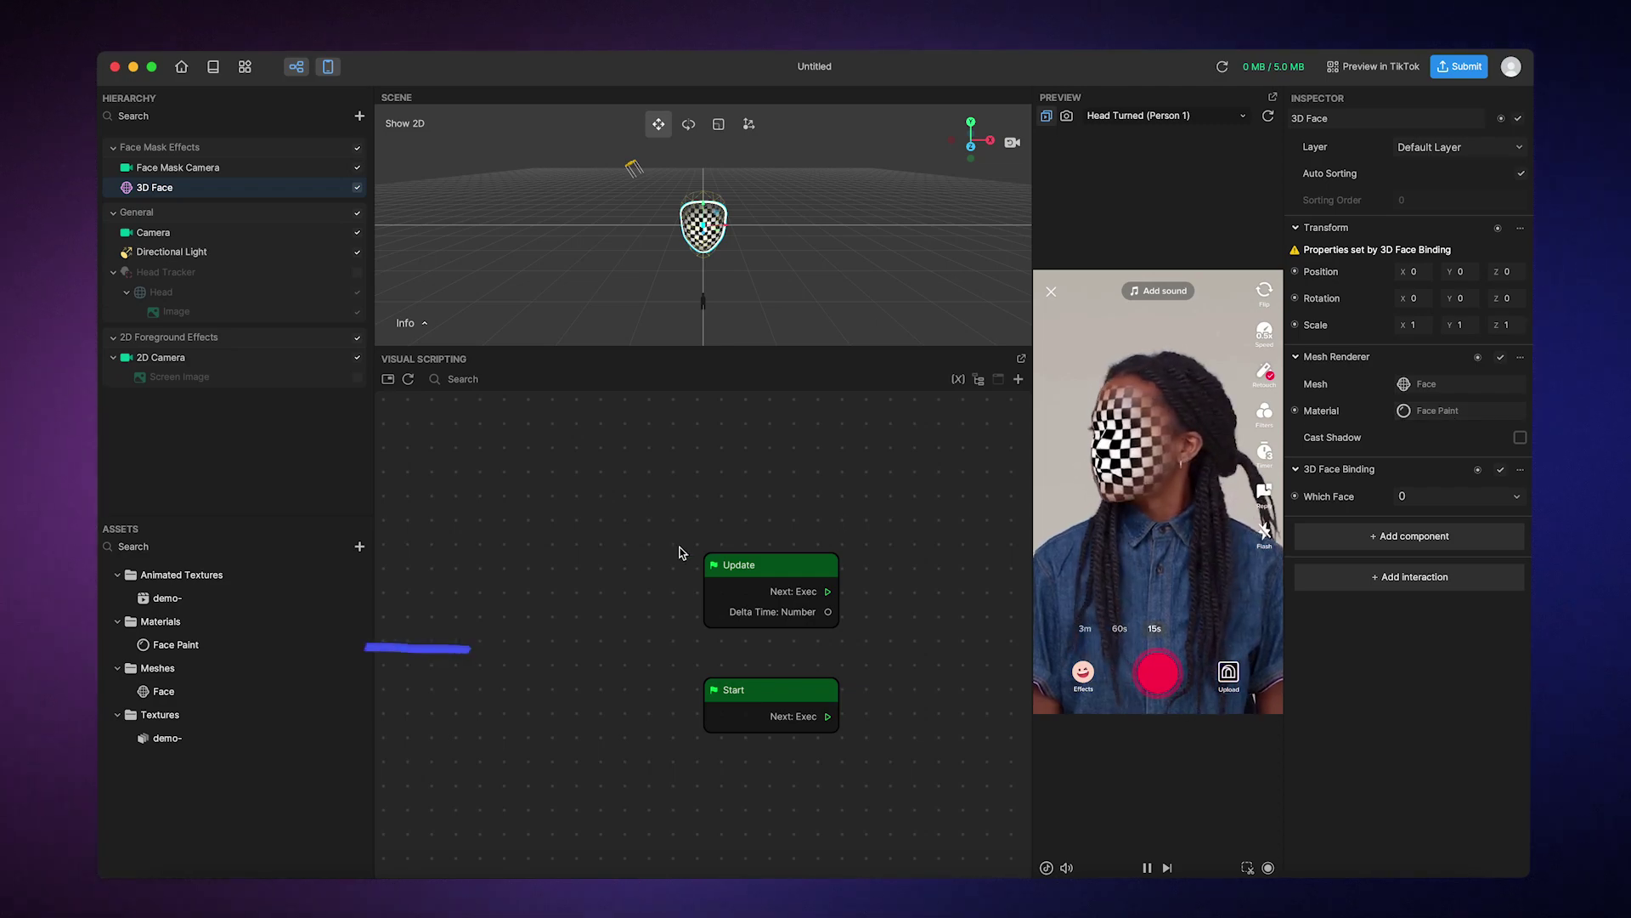
click(297, 649)
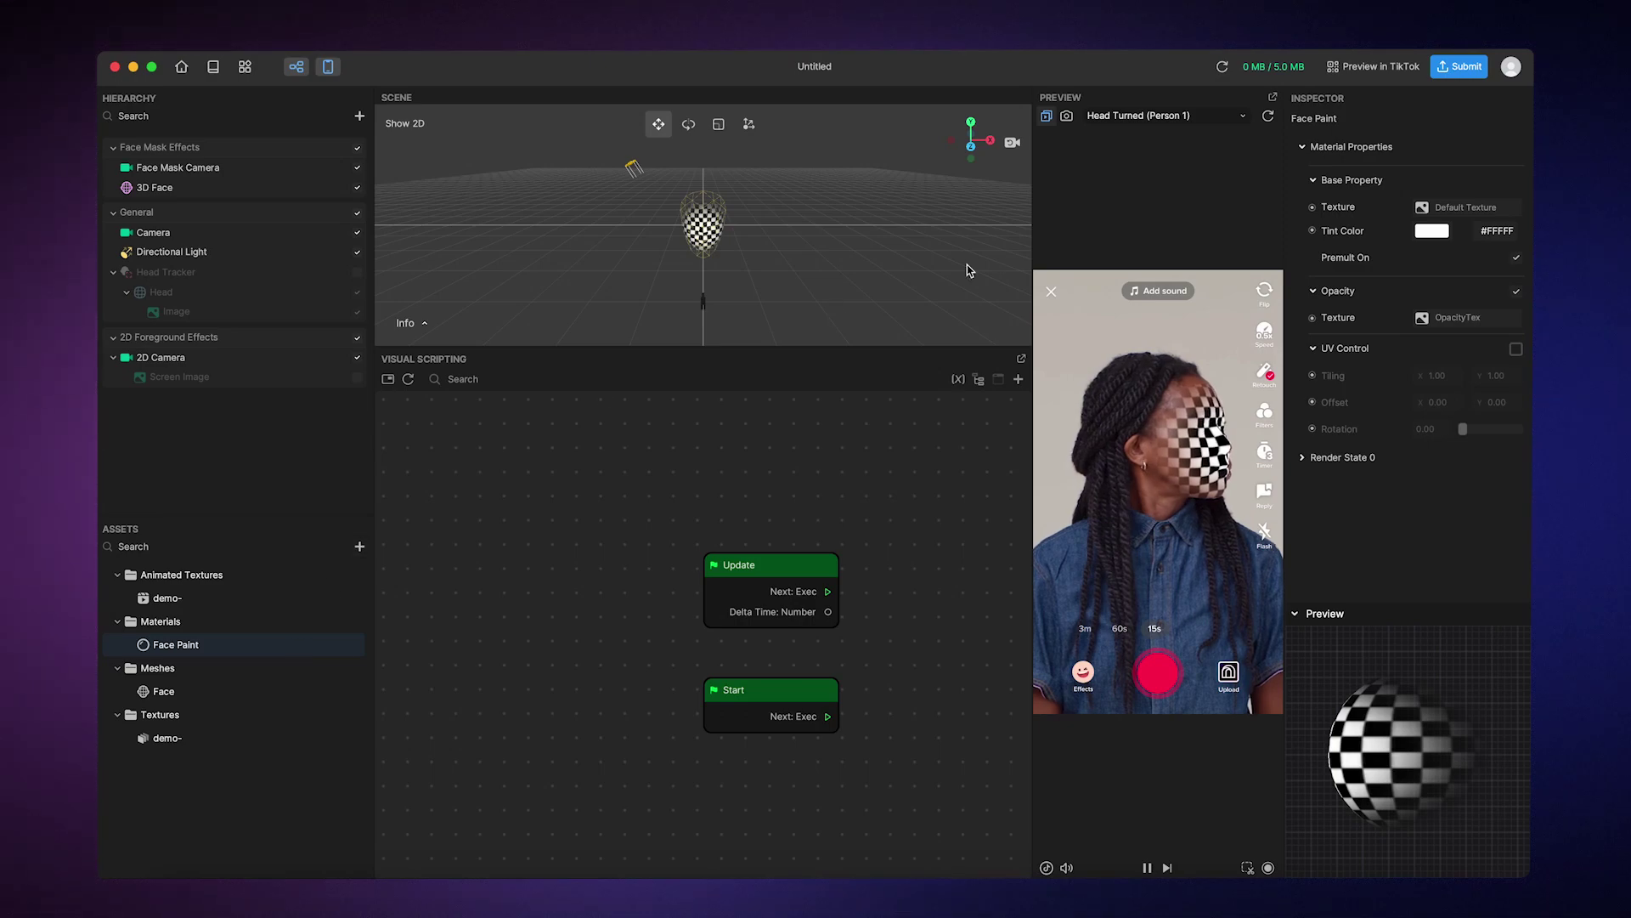
click(1441, 209)
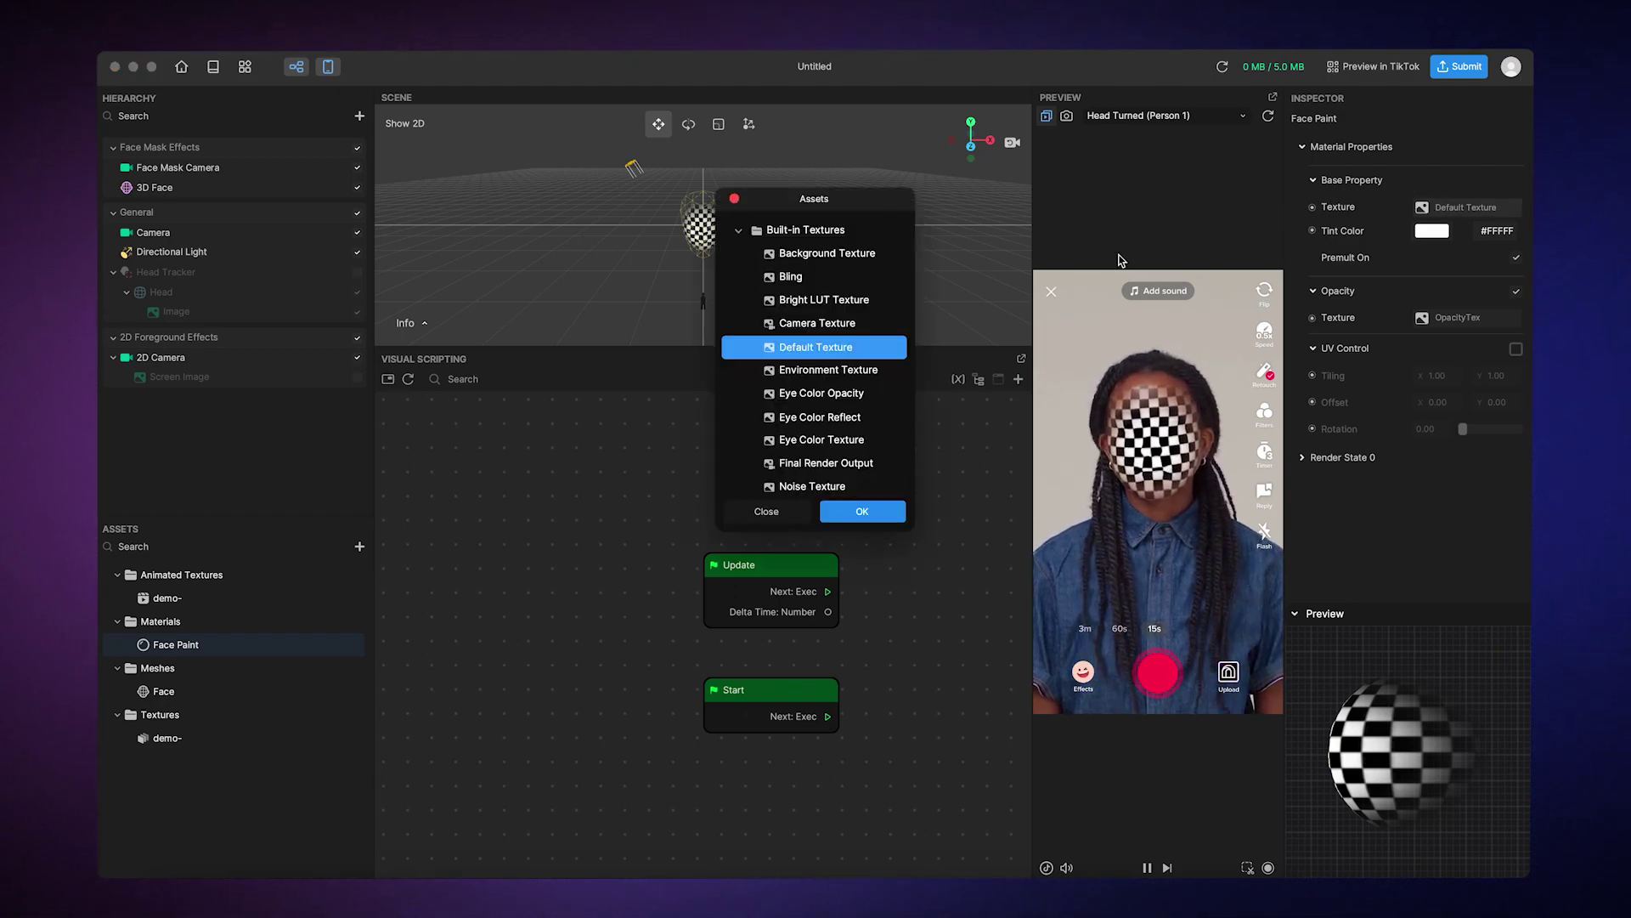
scroll(848, 374, down, 2)
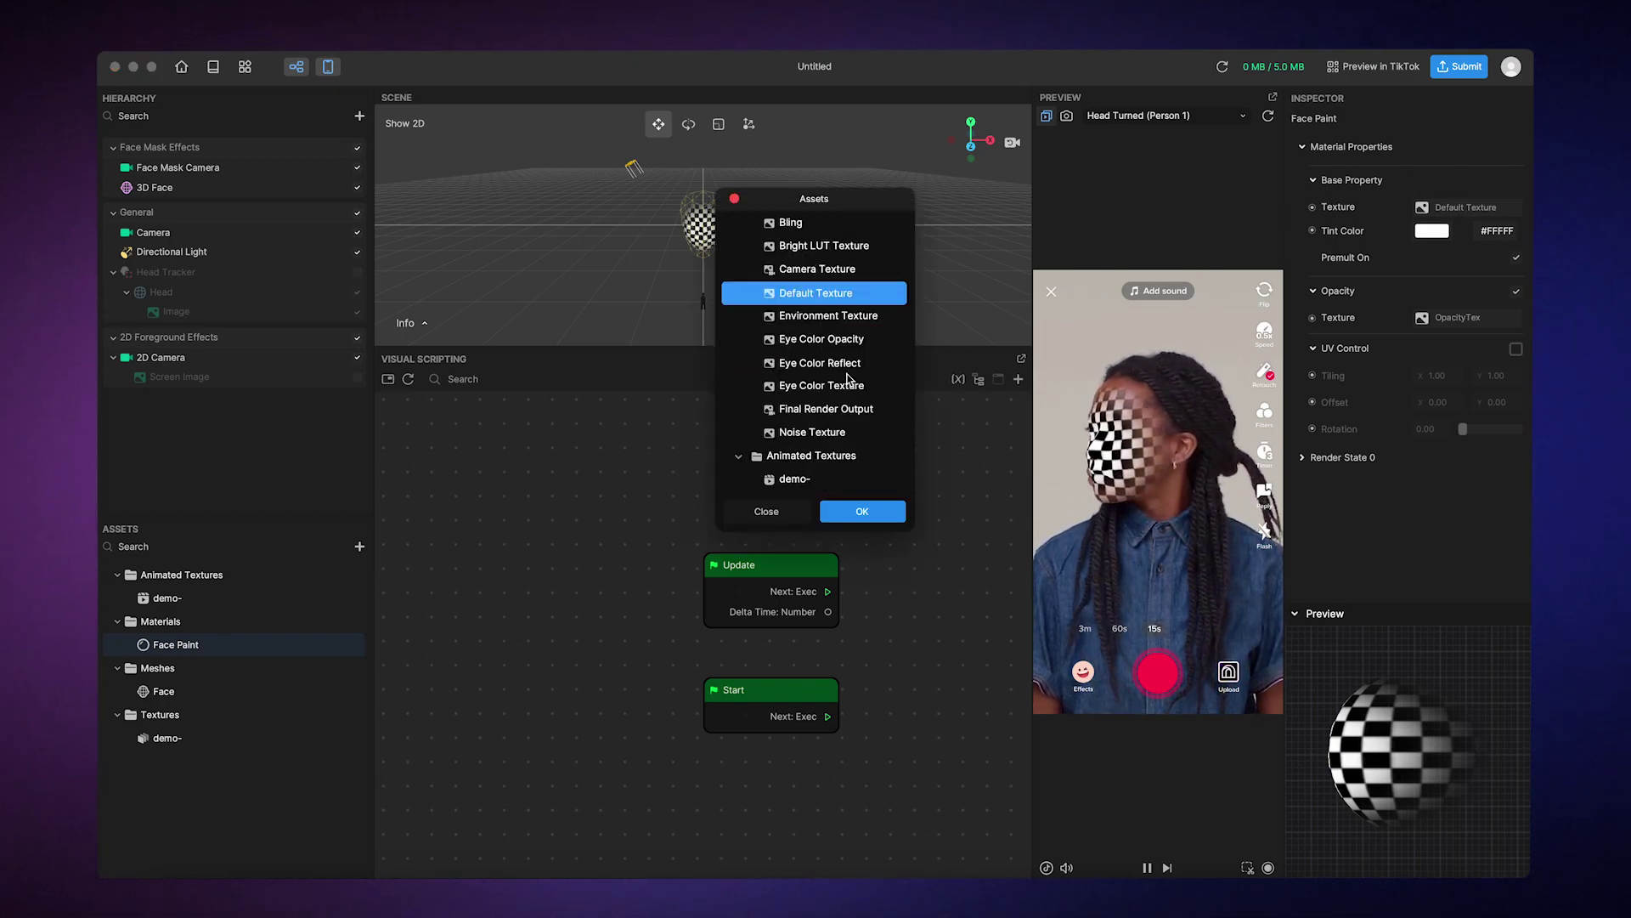
click(797, 481)
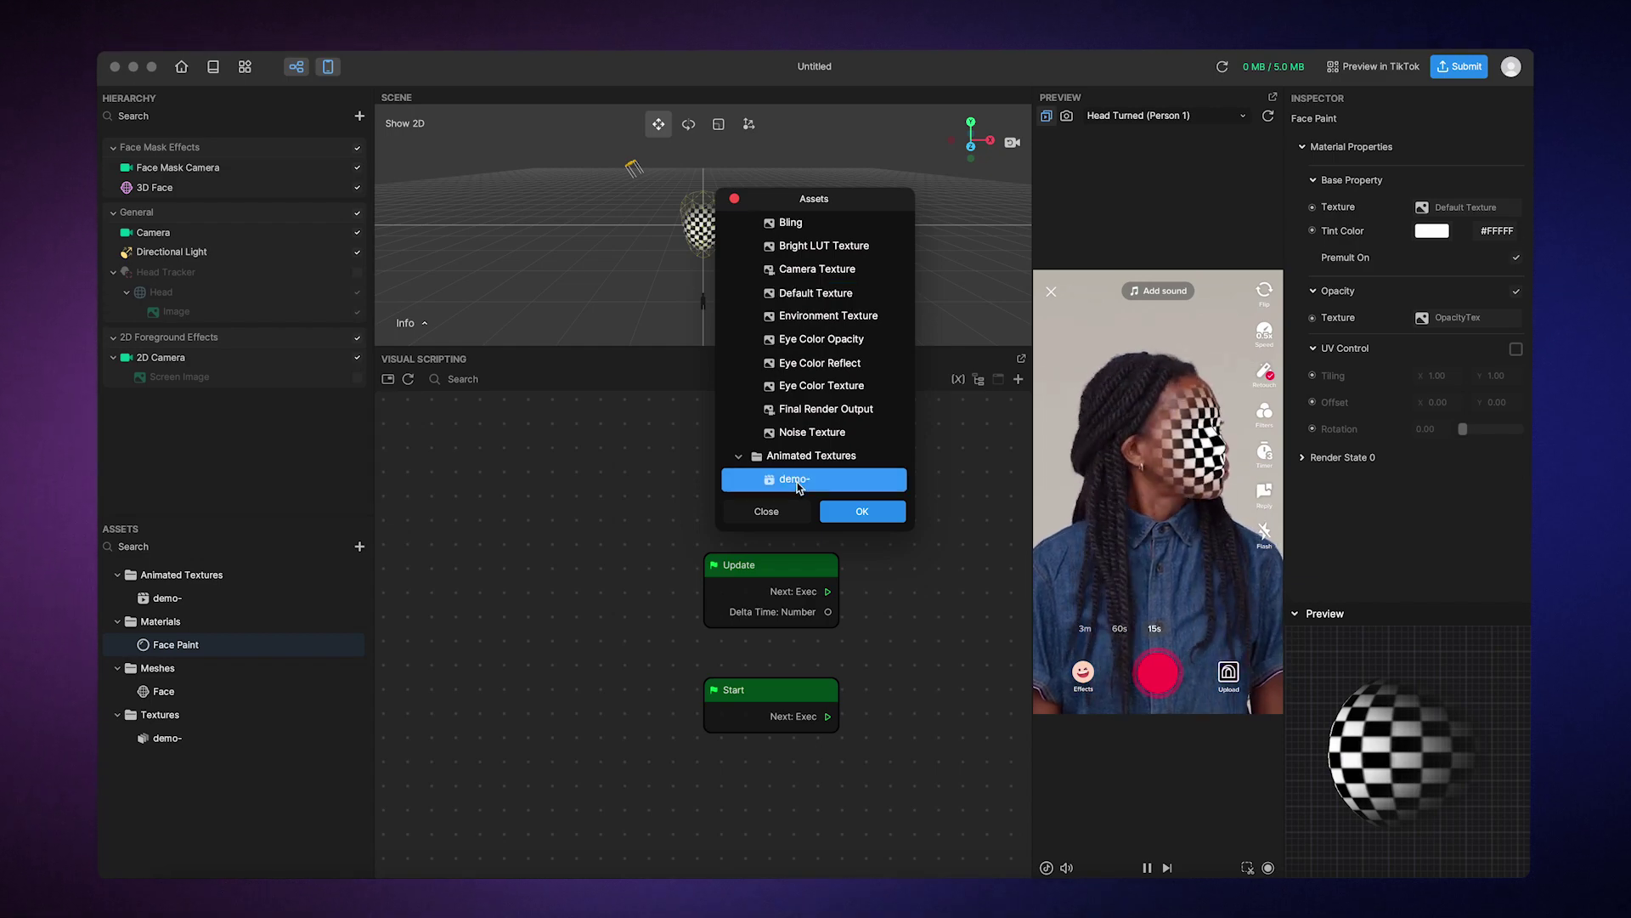
click(861, 512)
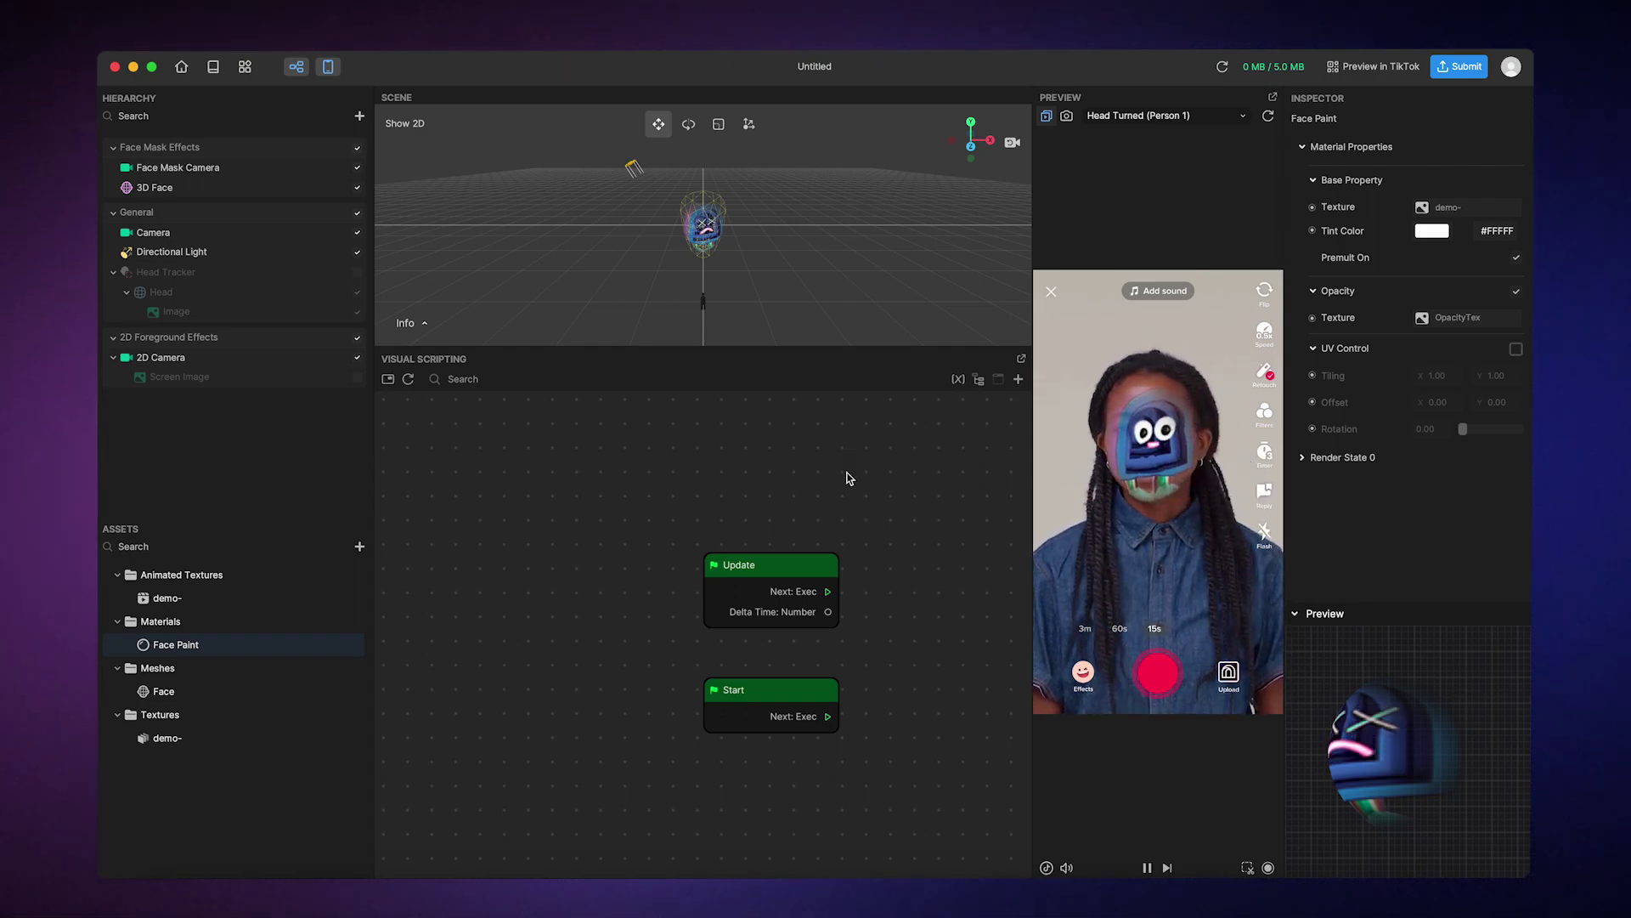
click(358, 187)
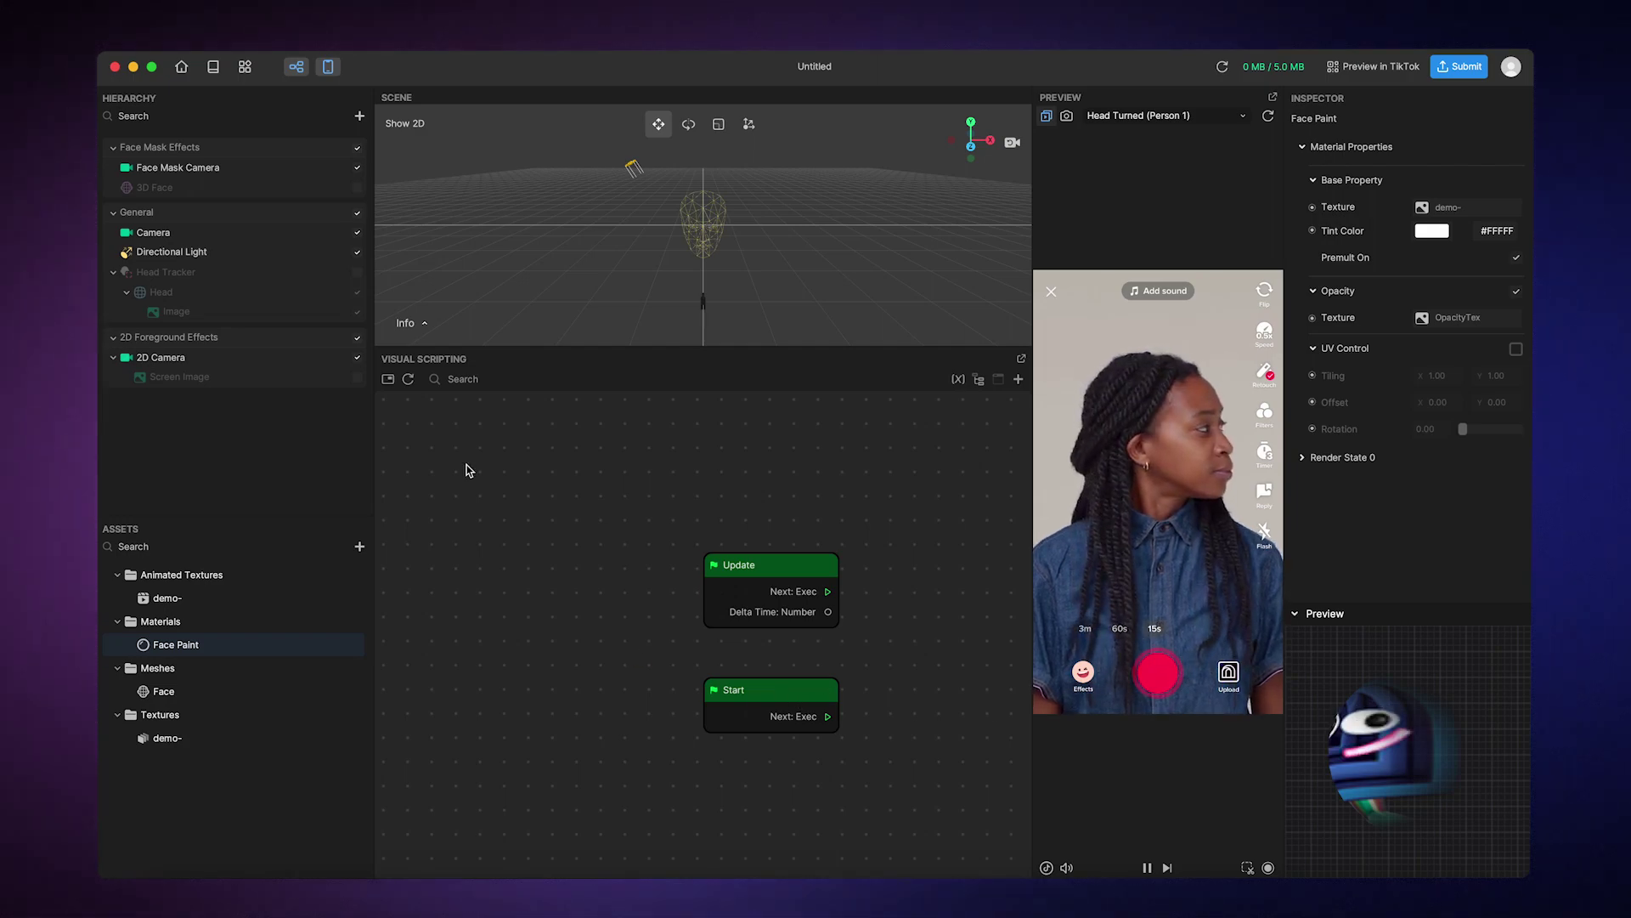
Step: Review the Head Tracker's properties and the animated texture's playback settings
click(356, 278)
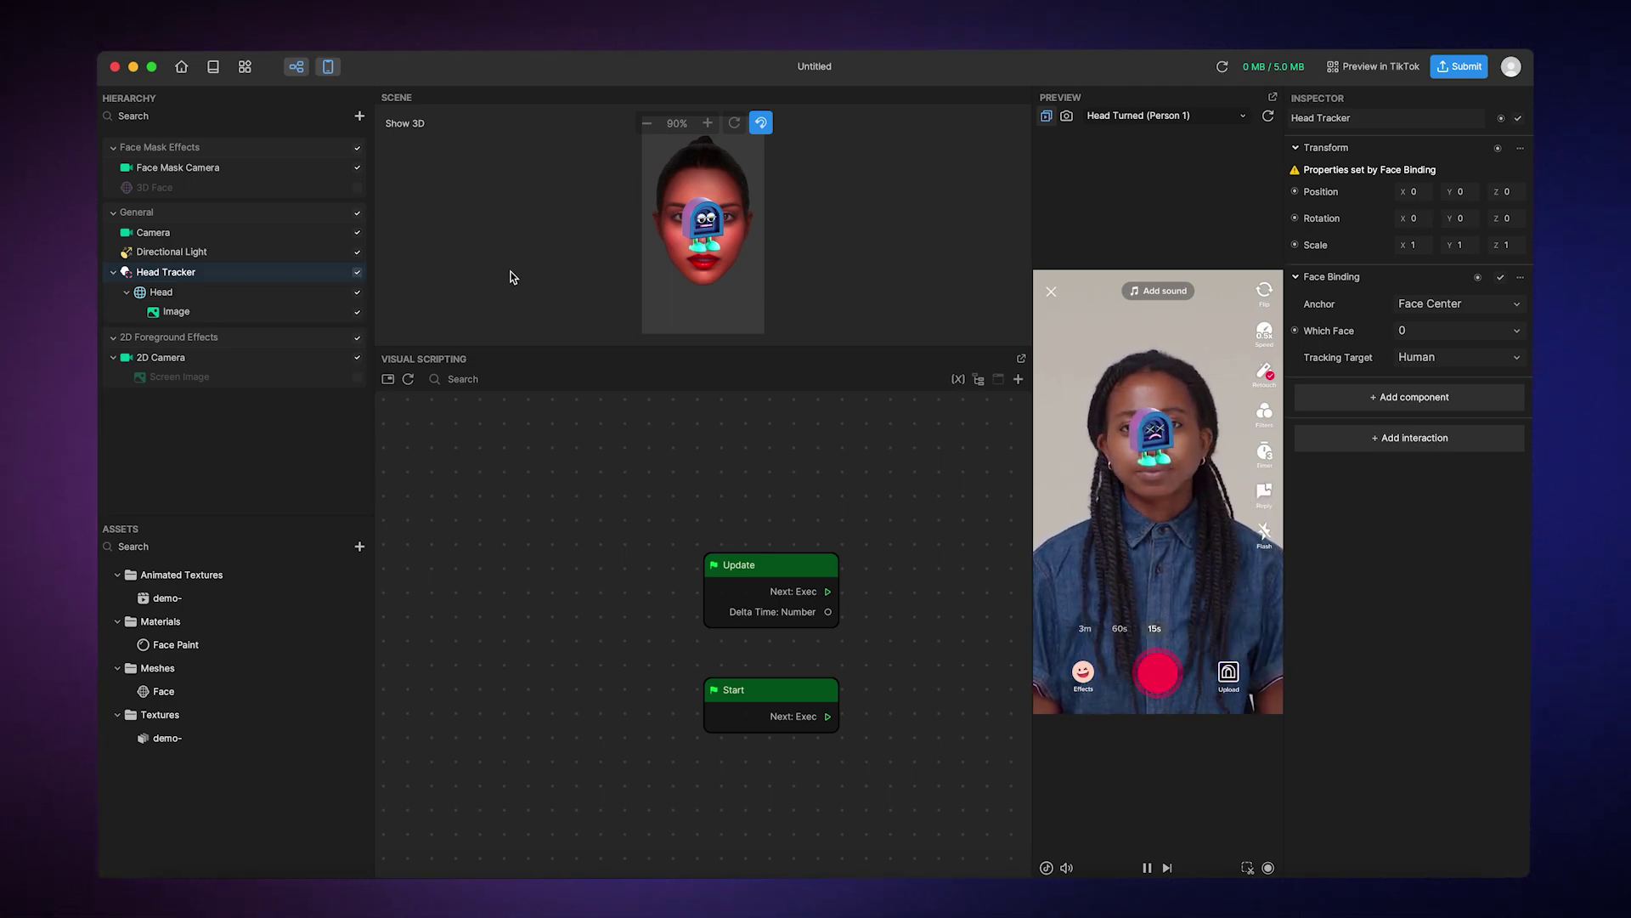
click(331, 599)
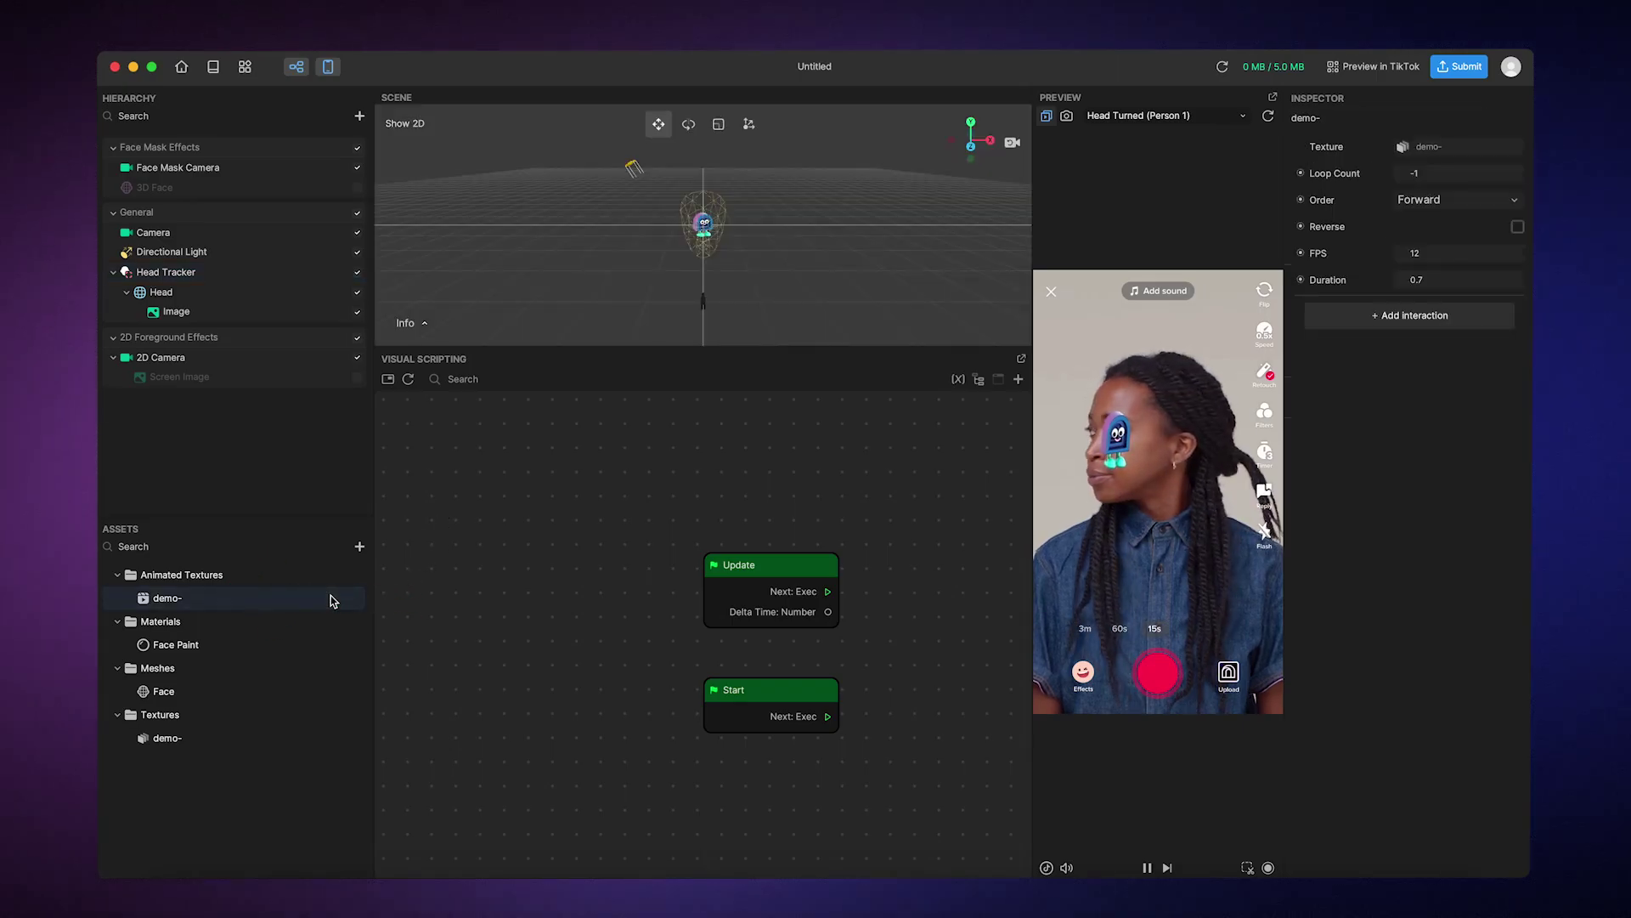
Step: Add the Tap Screen to Play Animated Texture Then Delay Pause interaction with a 2-second delay
click(1378, 324)
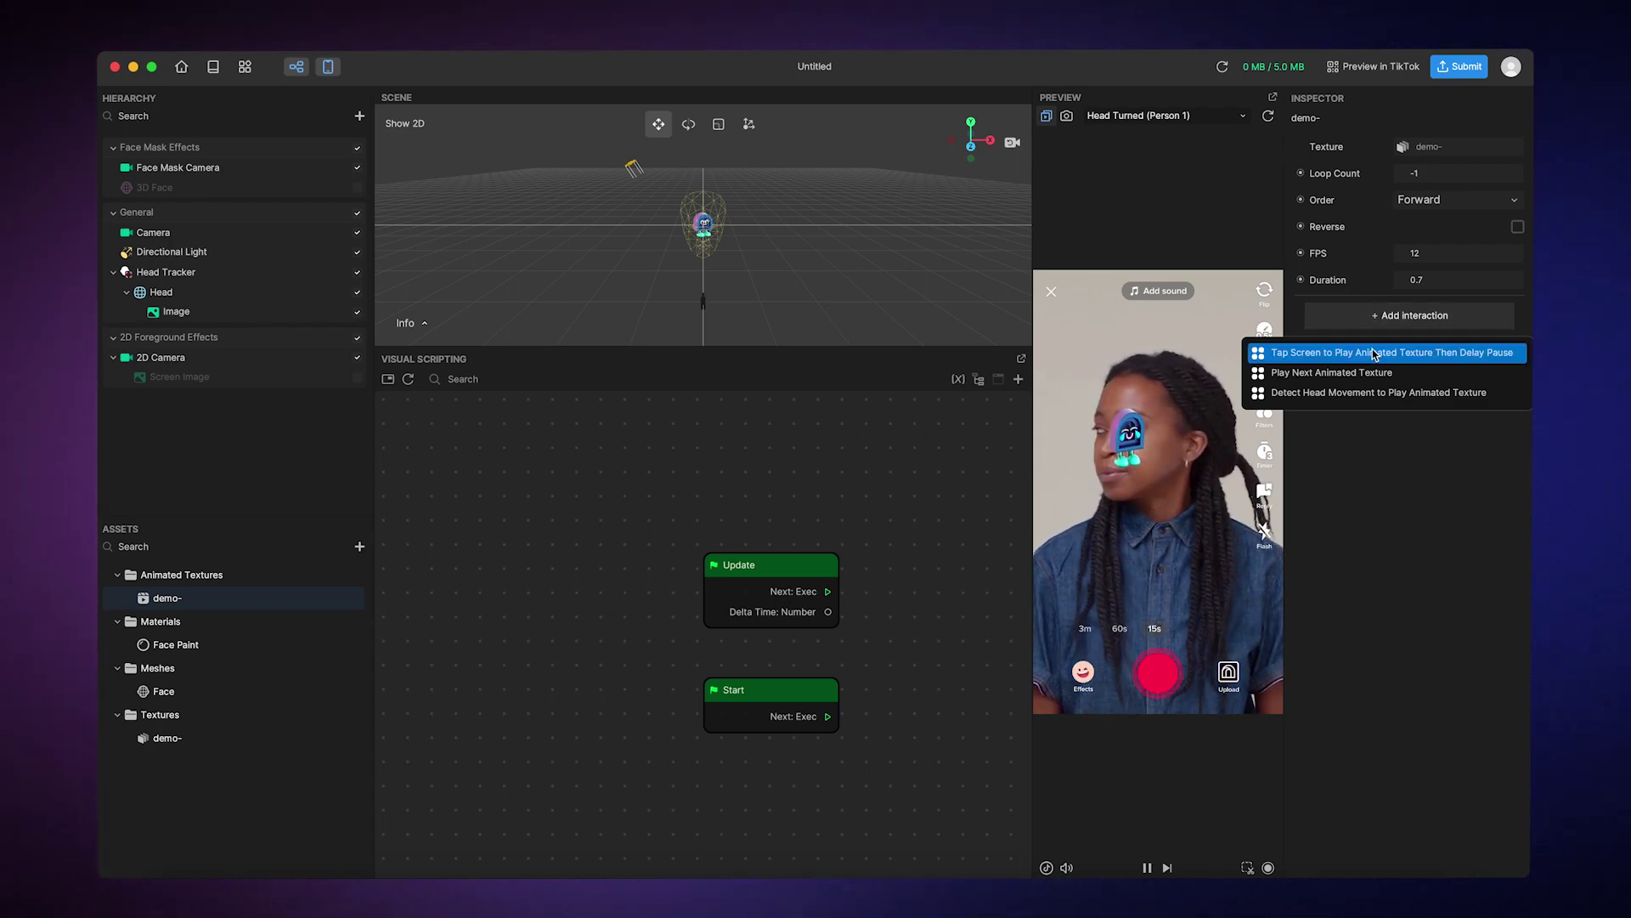
click(1374, 353)
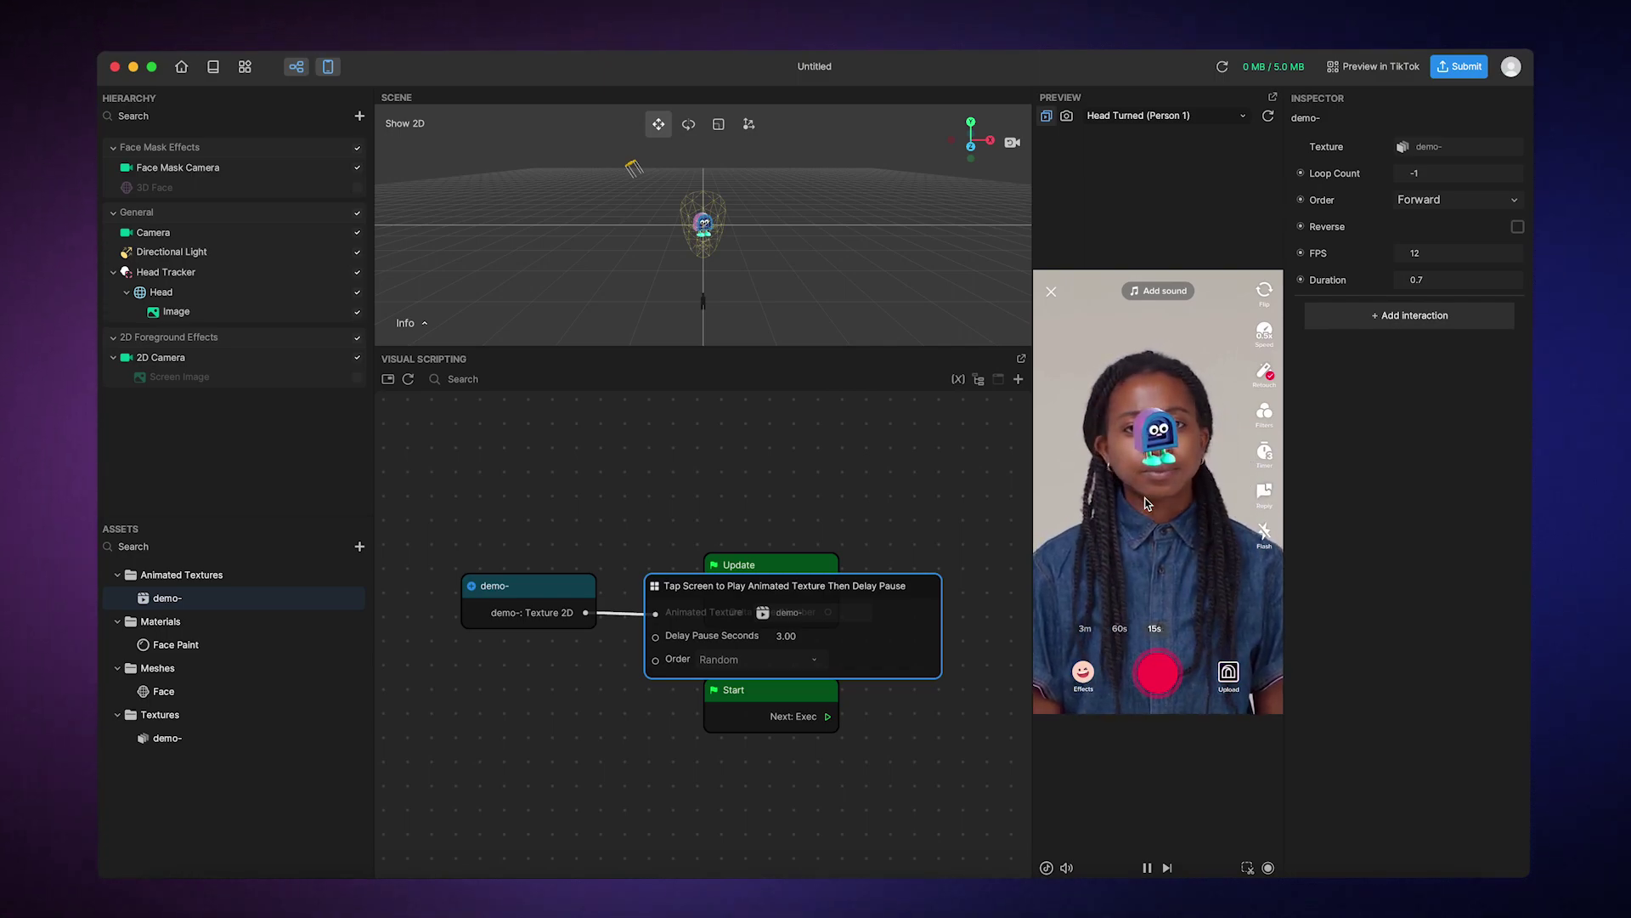
click(763, 639)
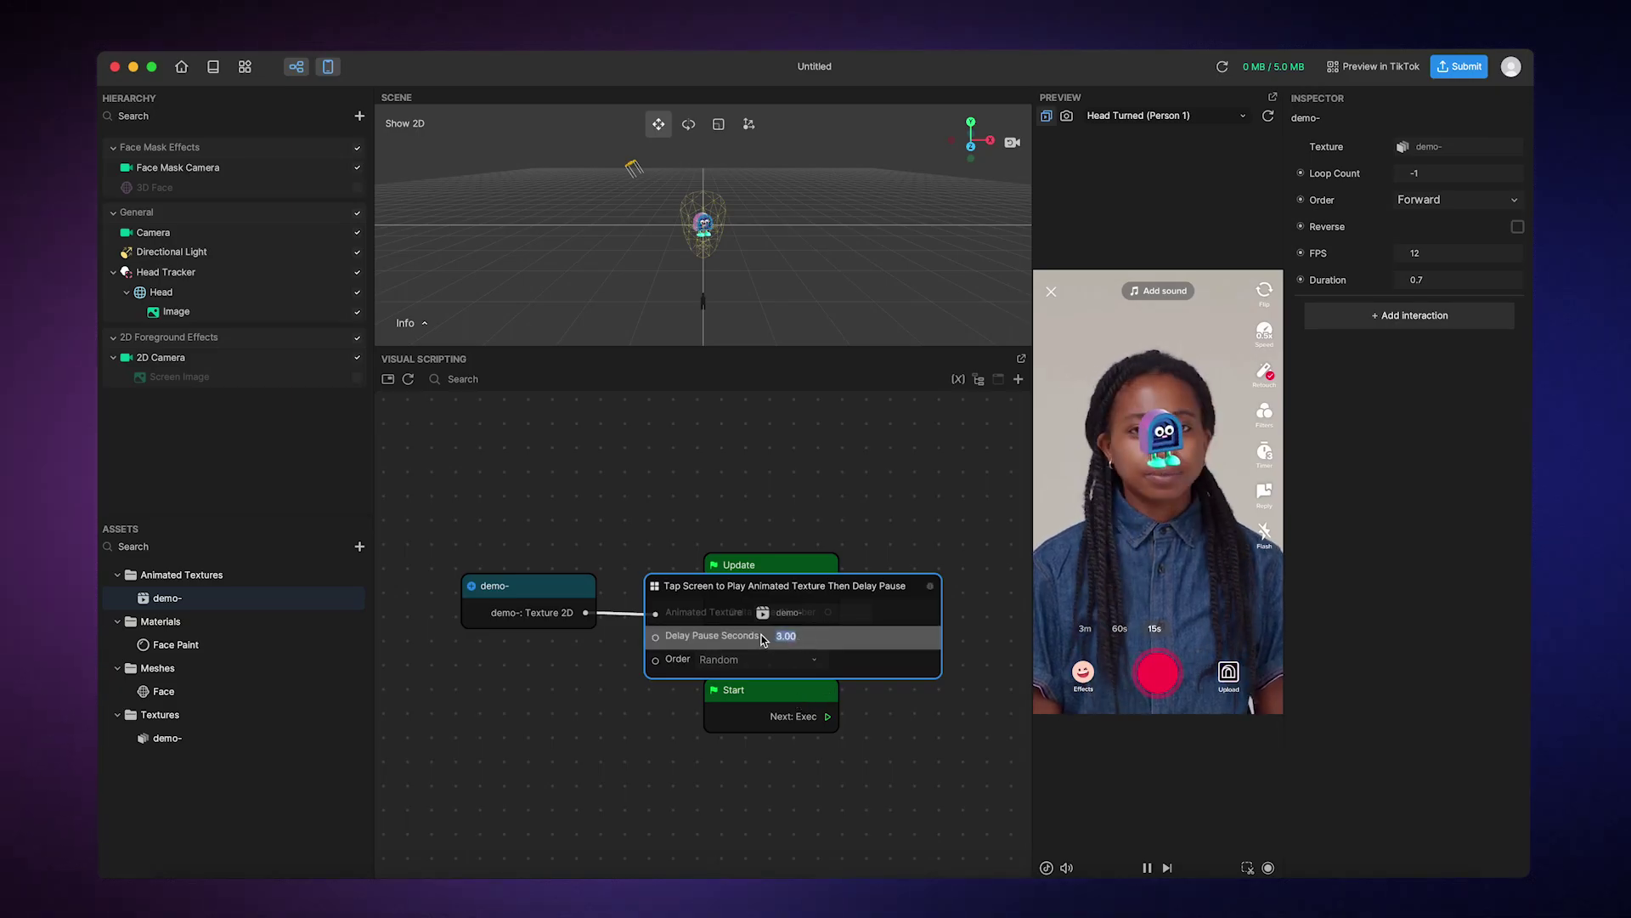
text(2)
key(Return)
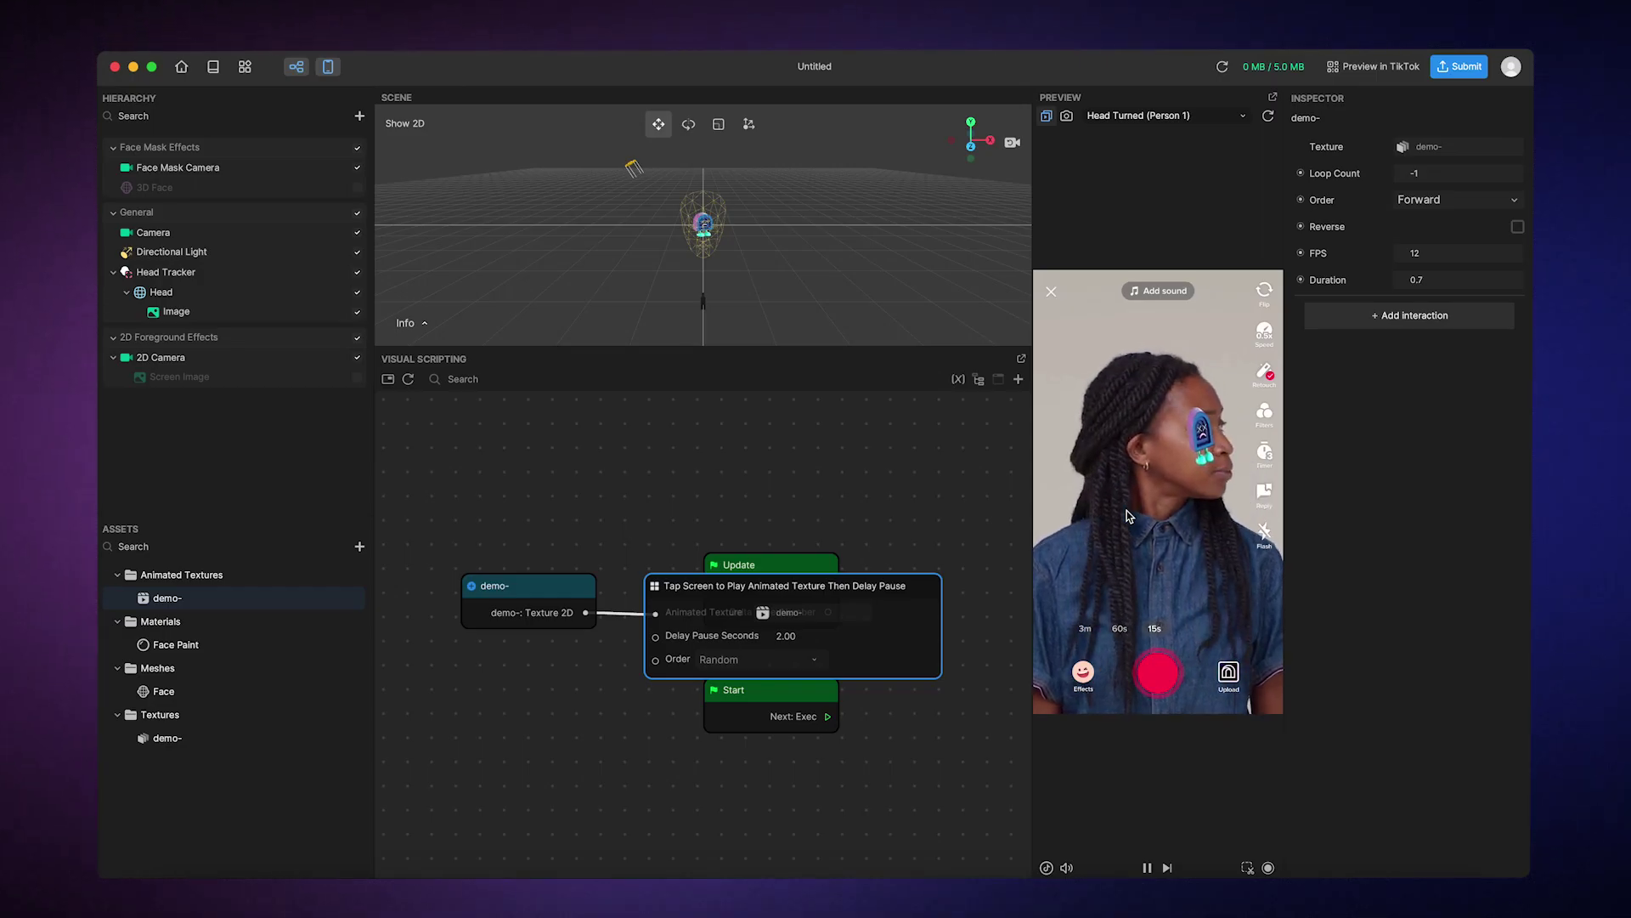
double_click(916, 592)
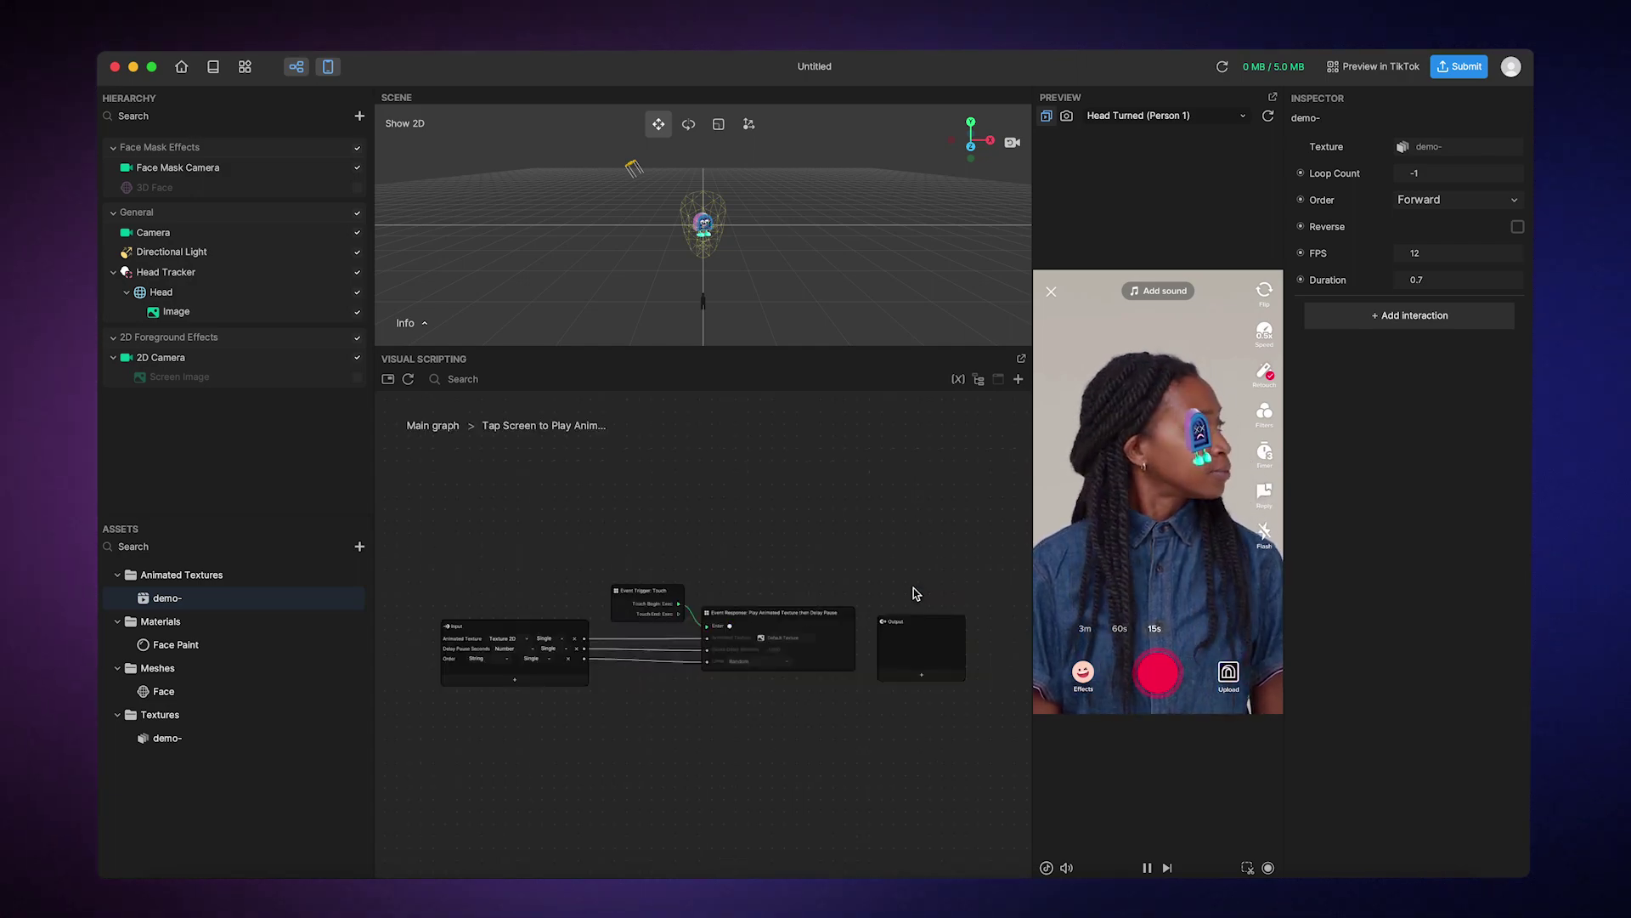
Step: Inside the touch trigger's subgraph, add a Gesture Detection node above the touch node
scroll(738, 567, up, 5)
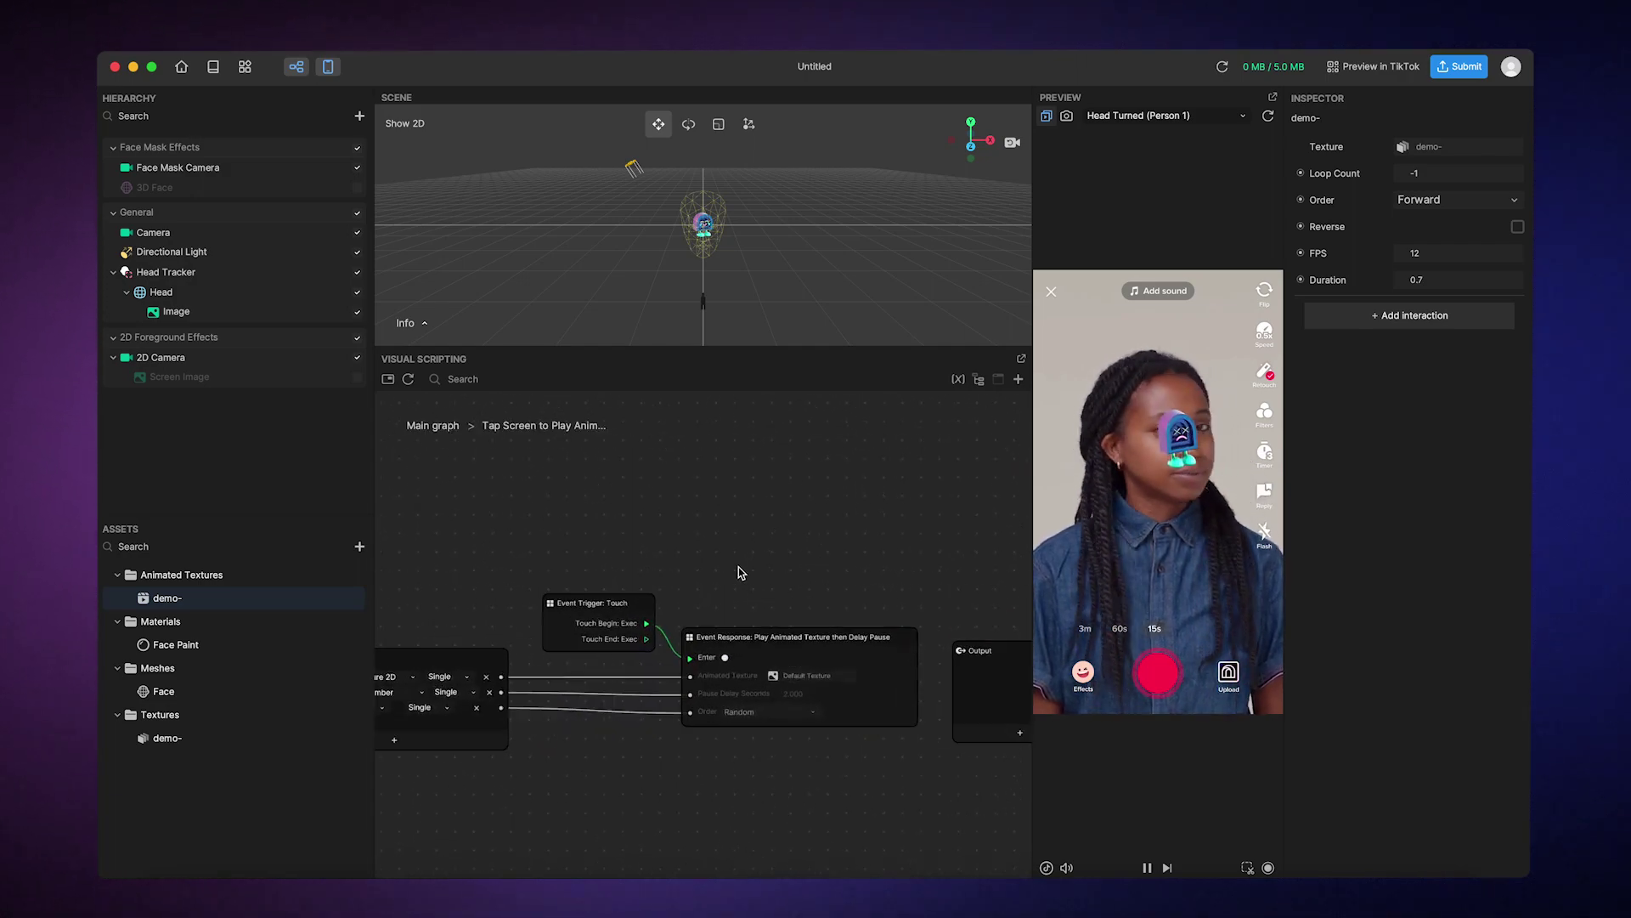
double_click(592, 627)
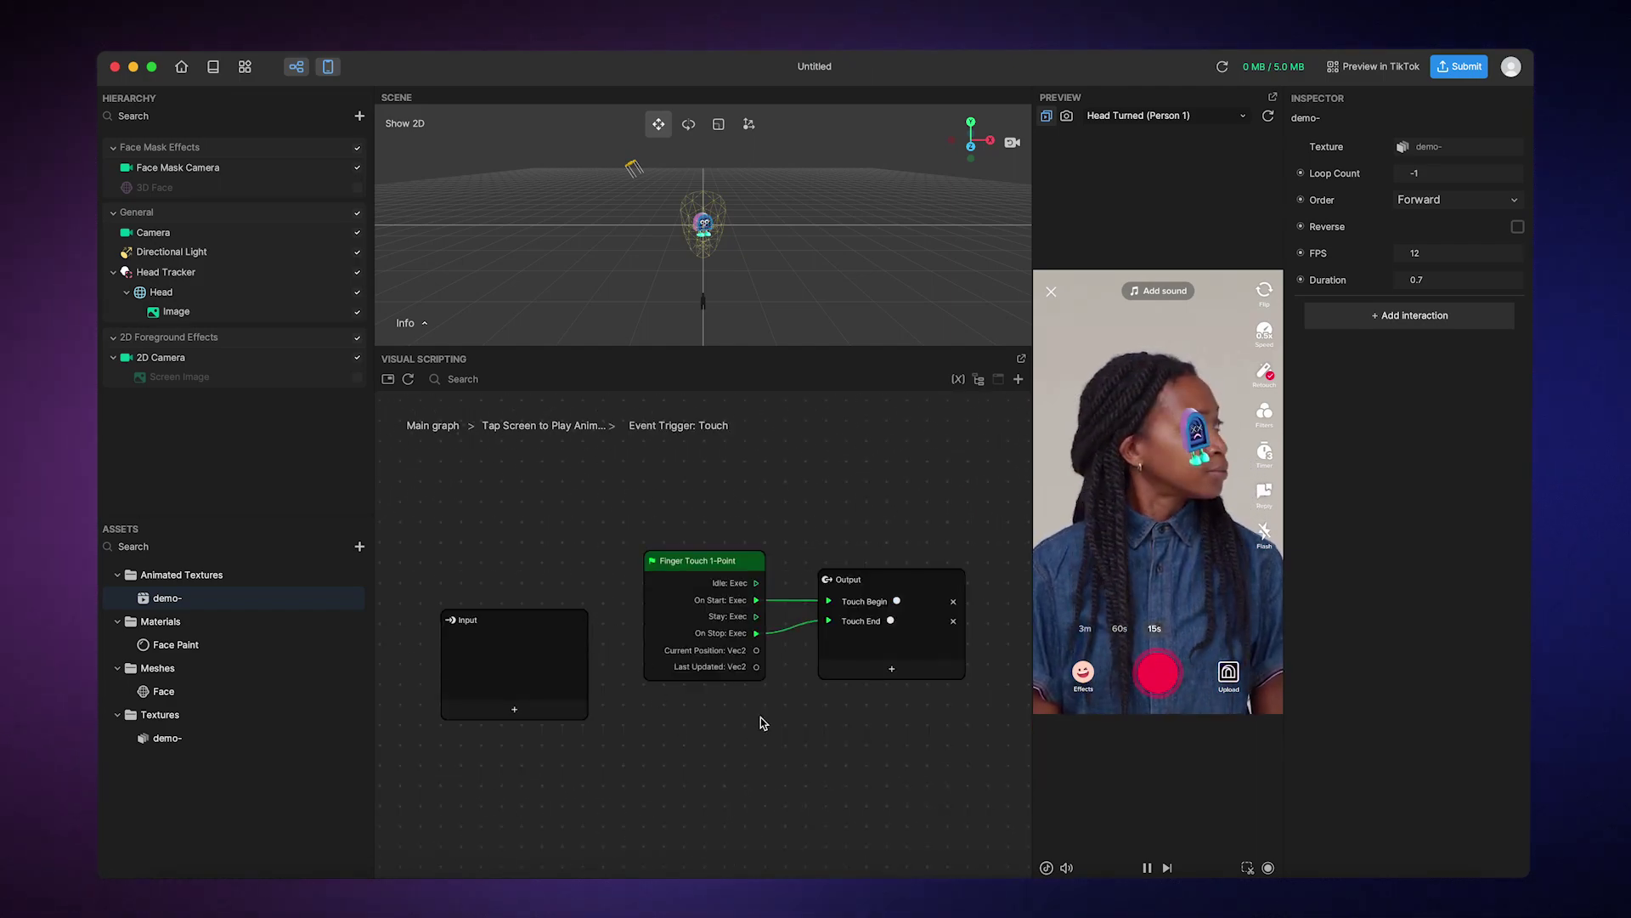
scroll(761, 722, up, 3)
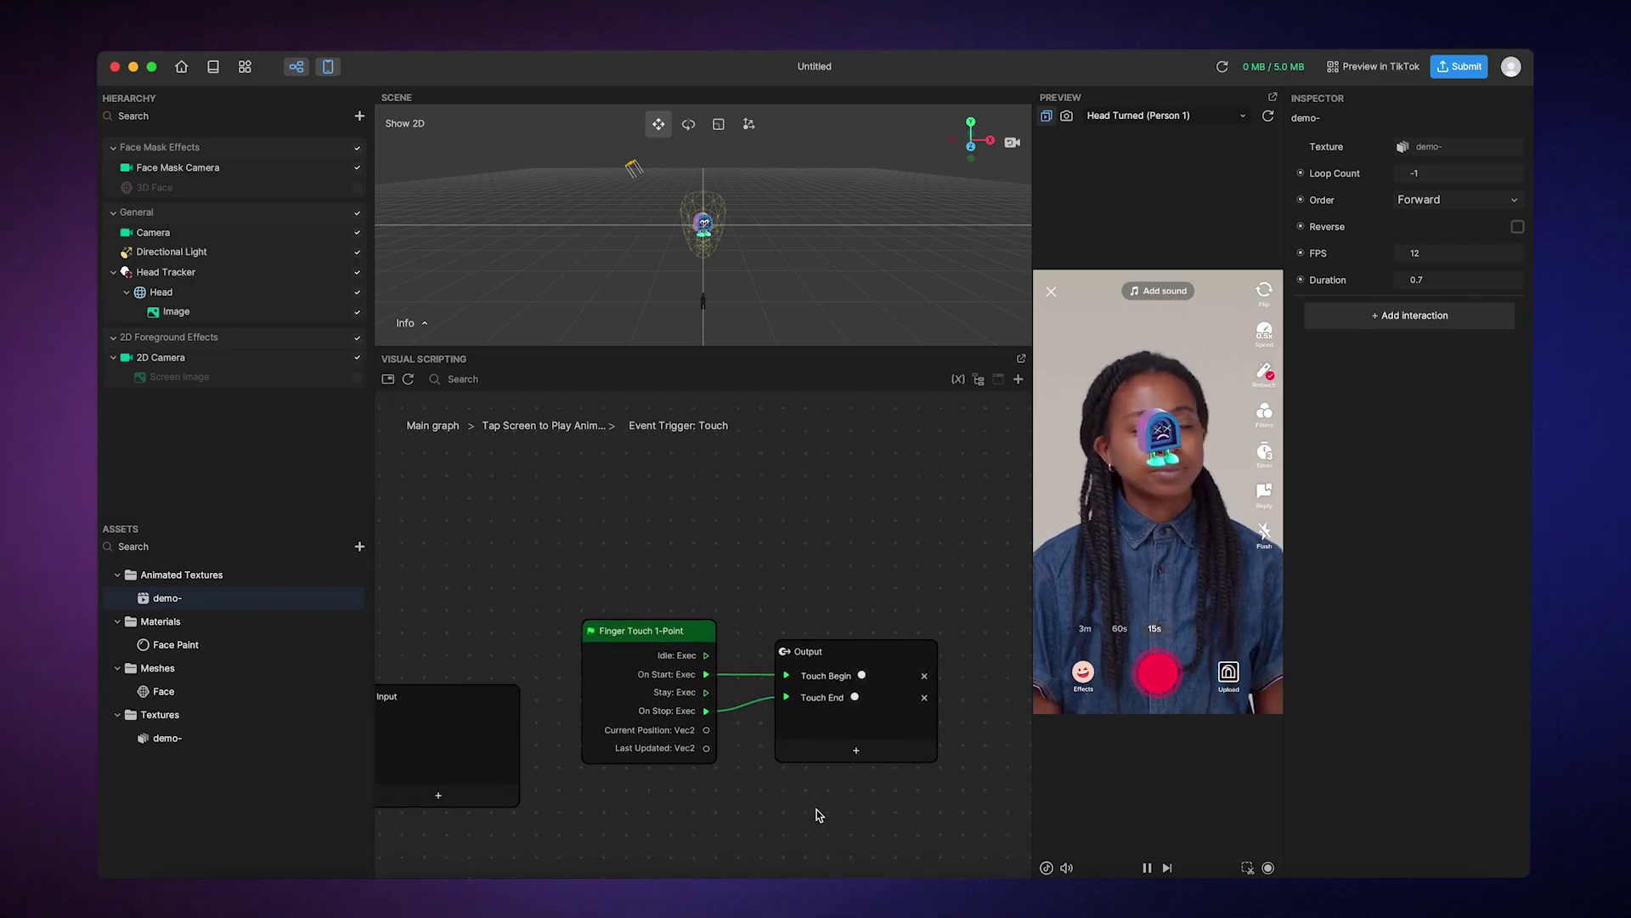
scroll(819, 814, up, 1)
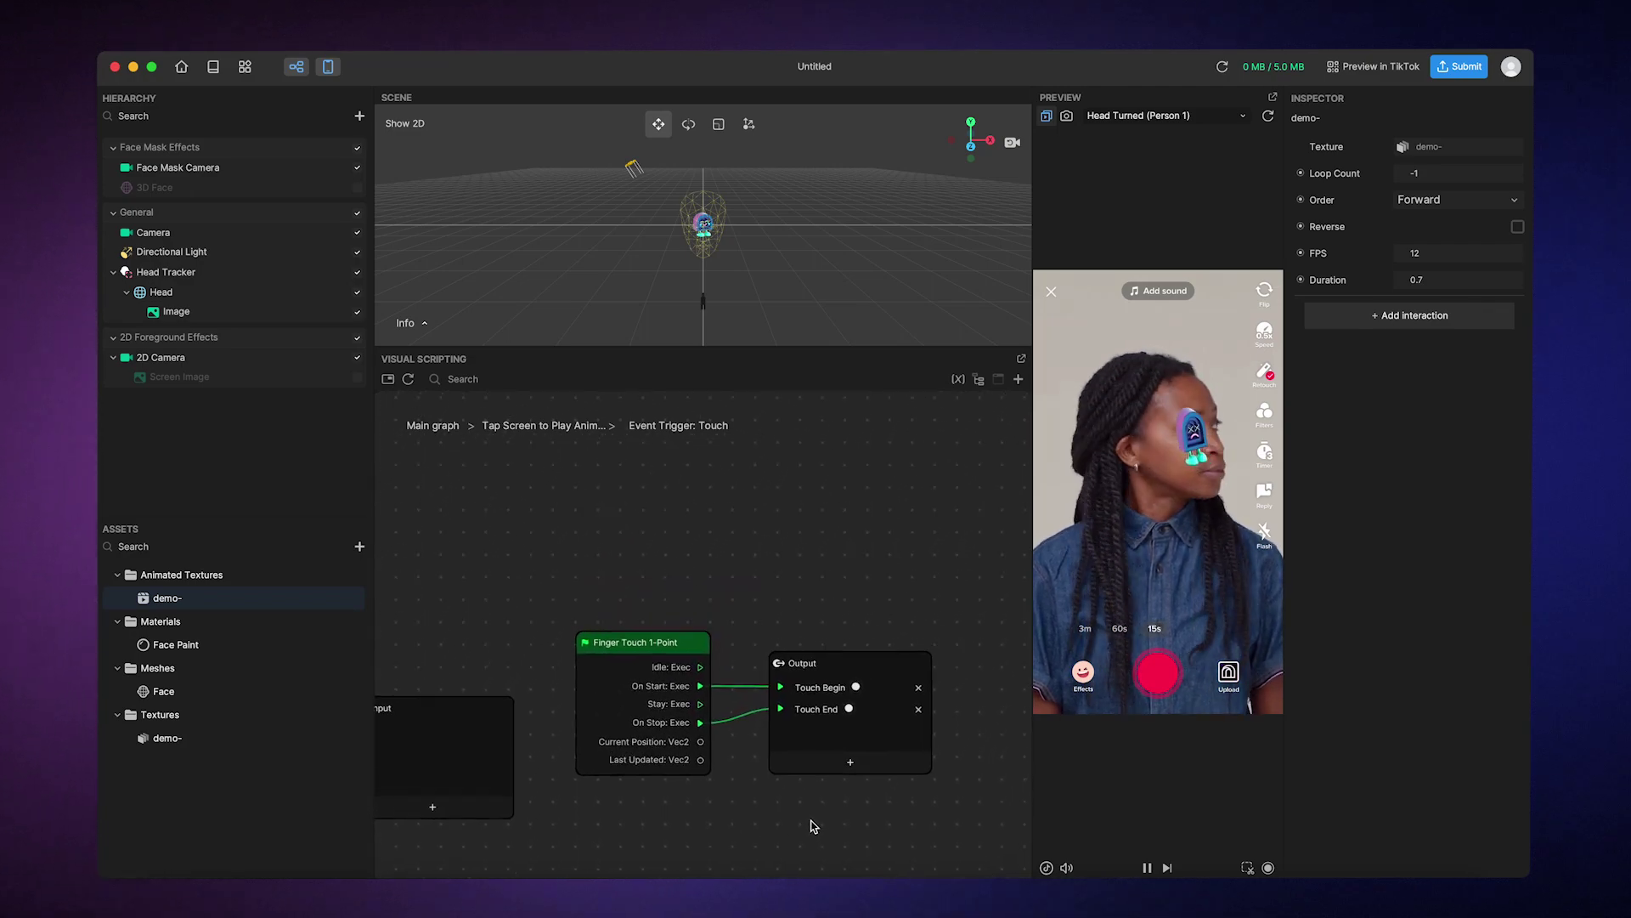
right_click(726, 551)
click(756, 562)
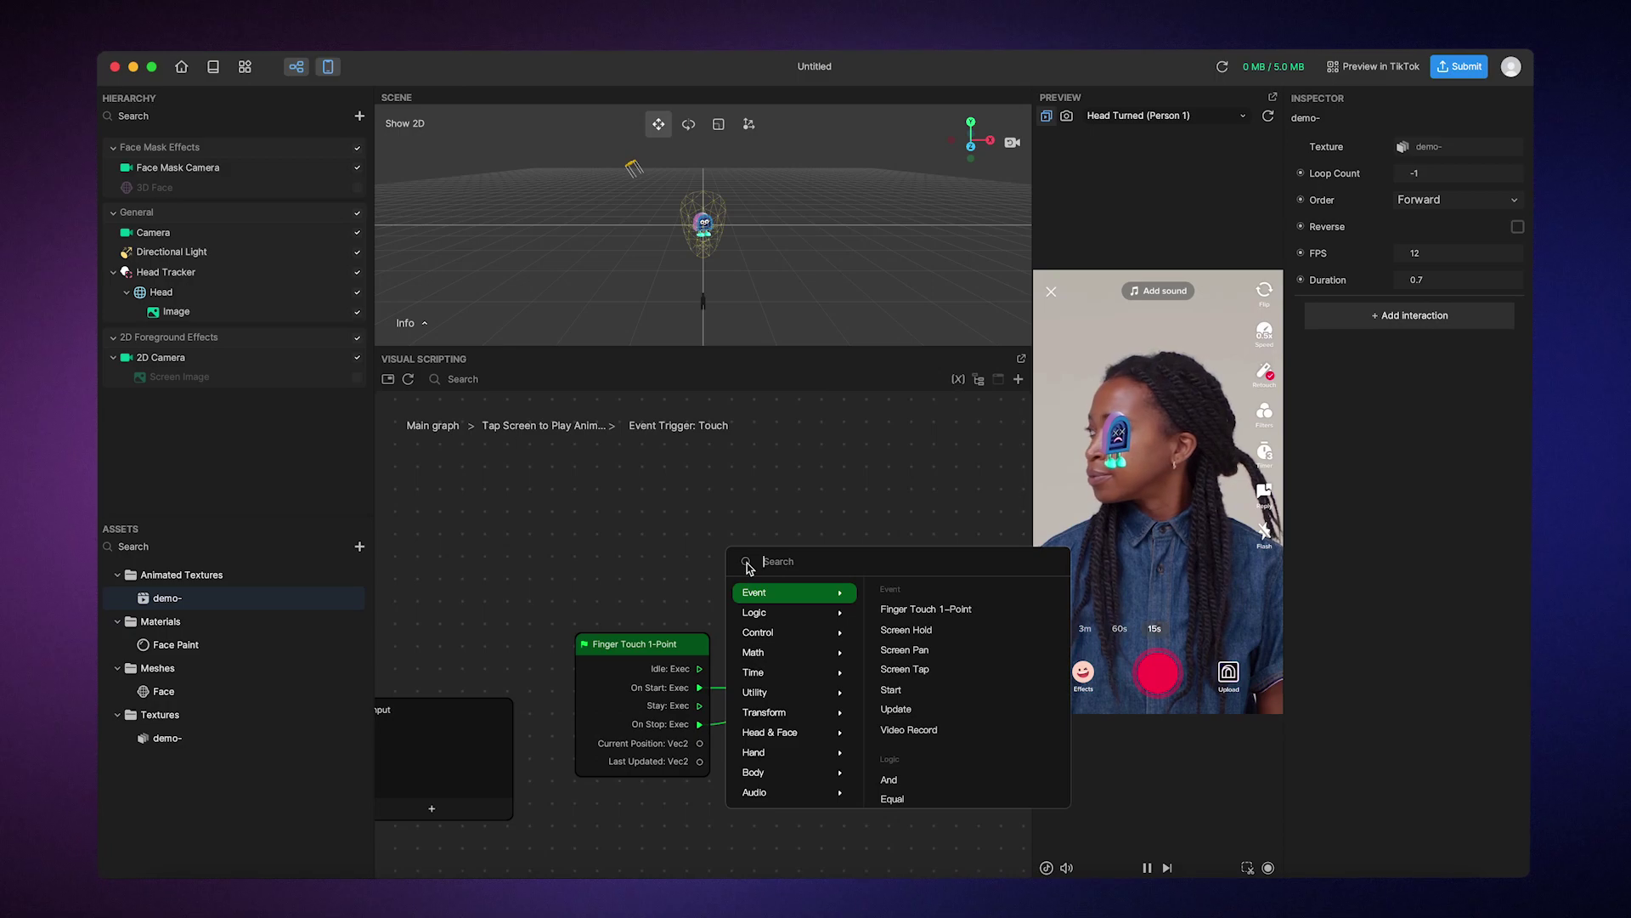
text(gesture)
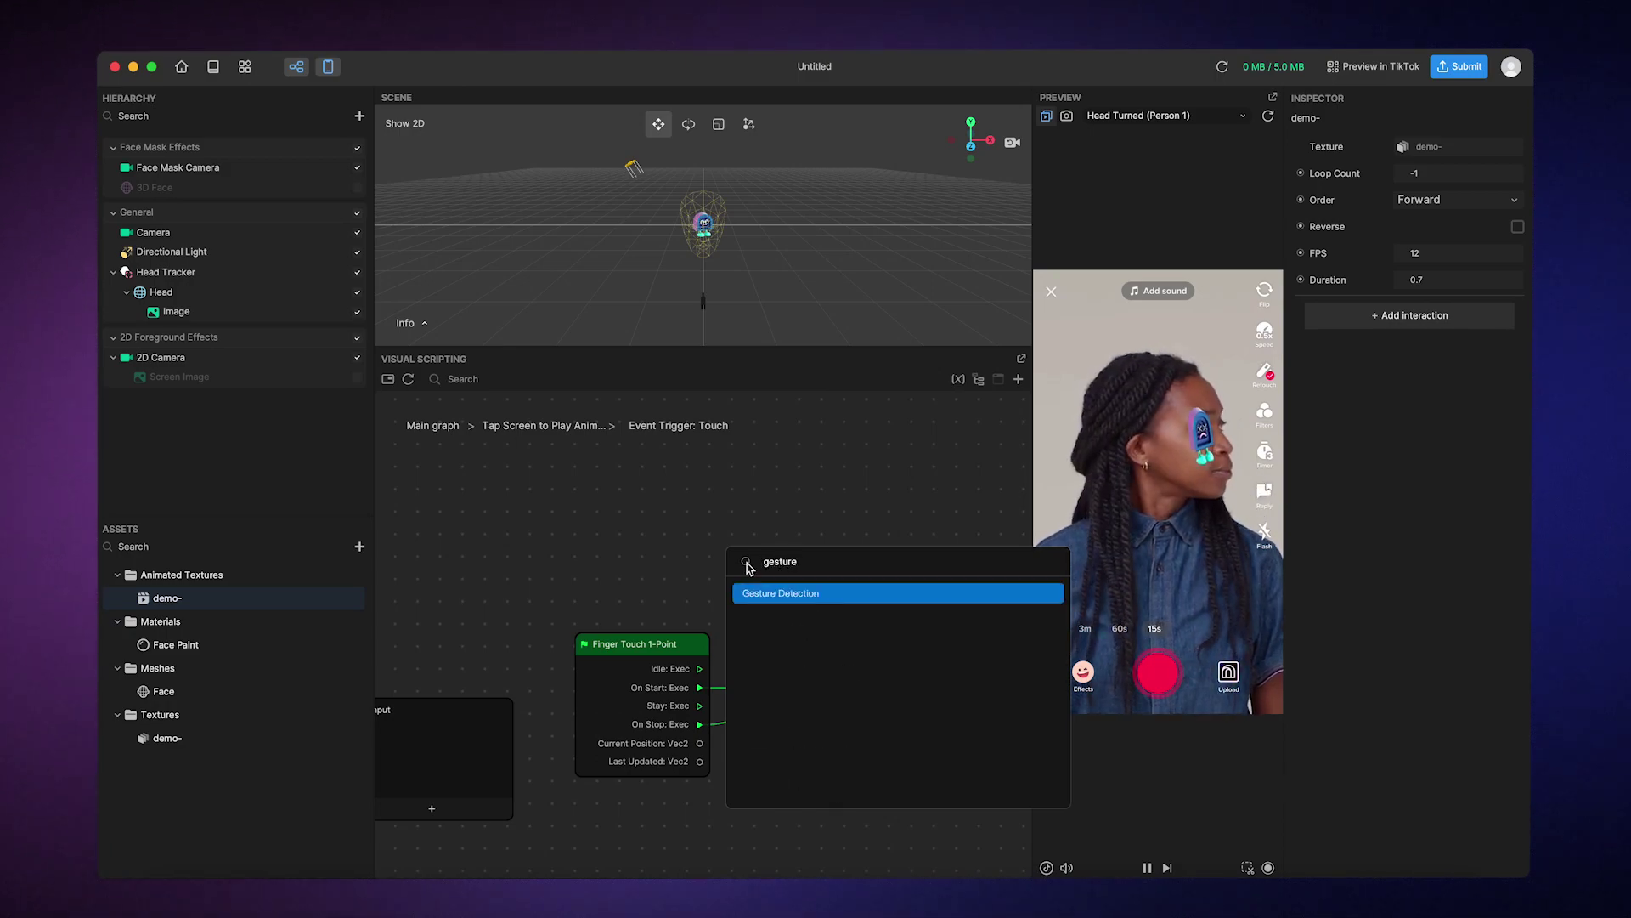
key(Return)
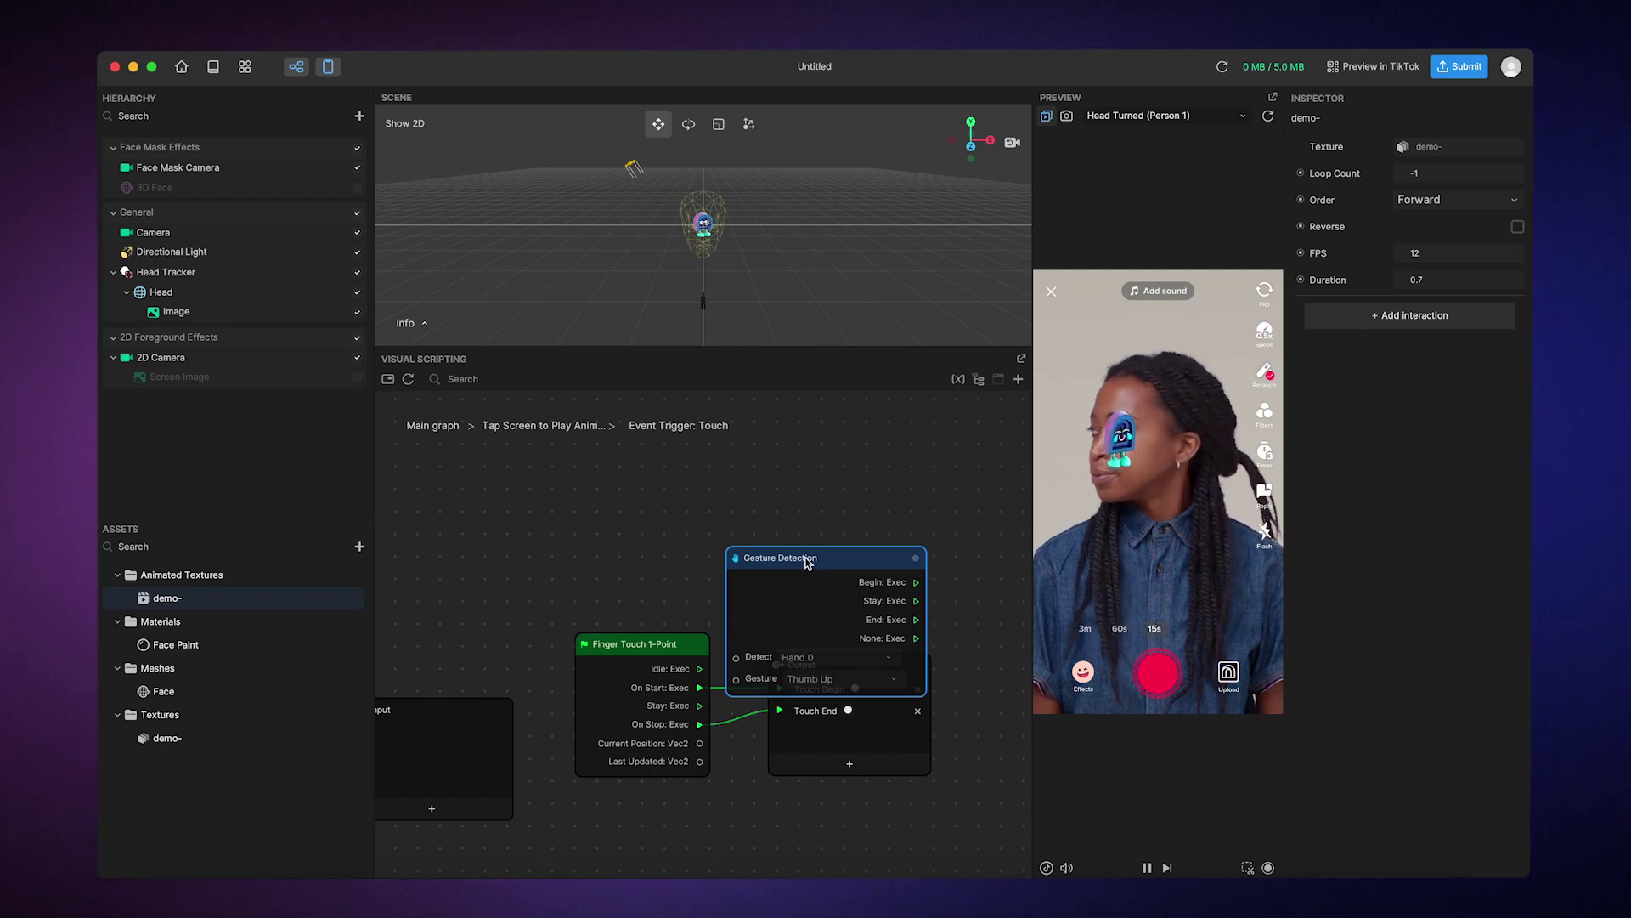
drag(797, 560, 606, 491)
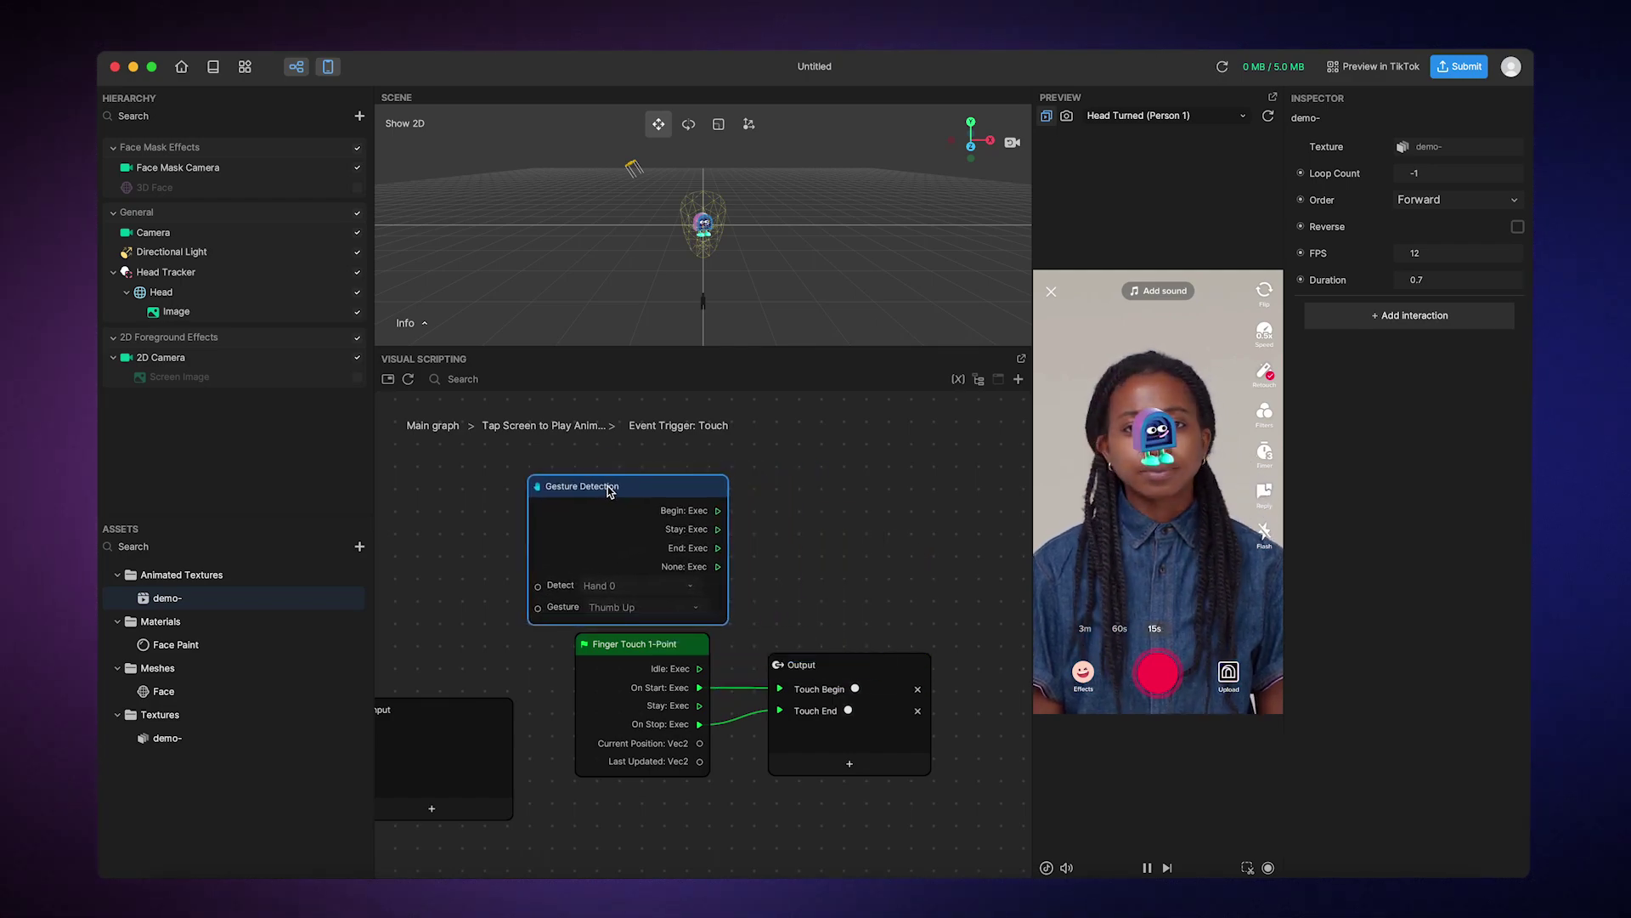
Step: Set the gesture to Open Palm and wire Begin and End to Touch Begin and Touch End
click(639, 609)
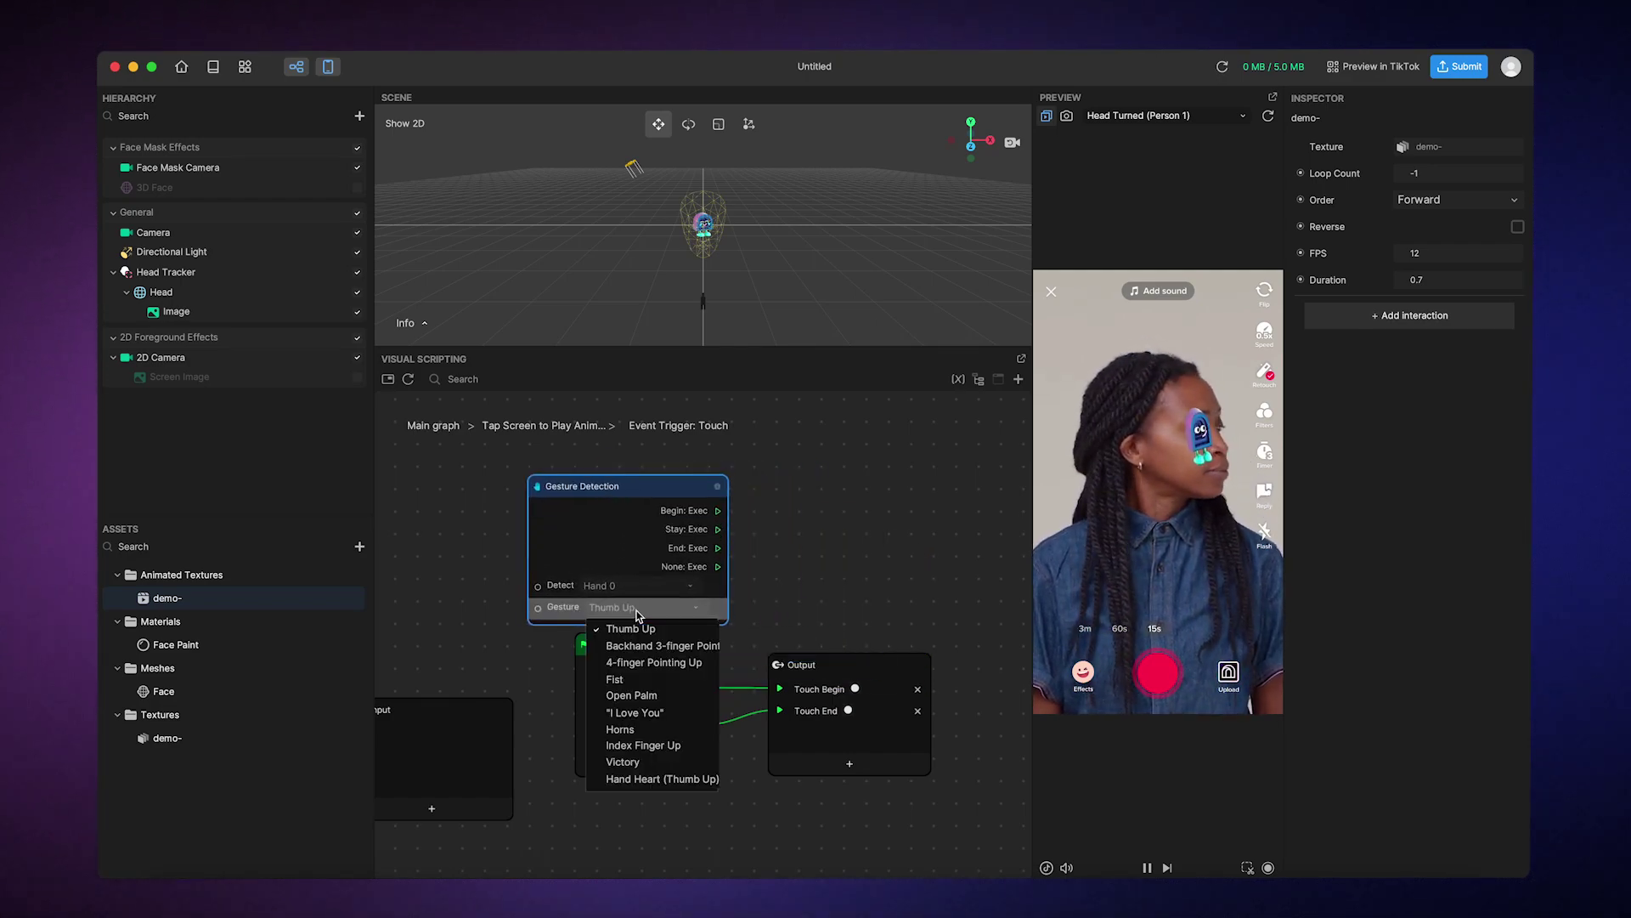
click(633, 696)
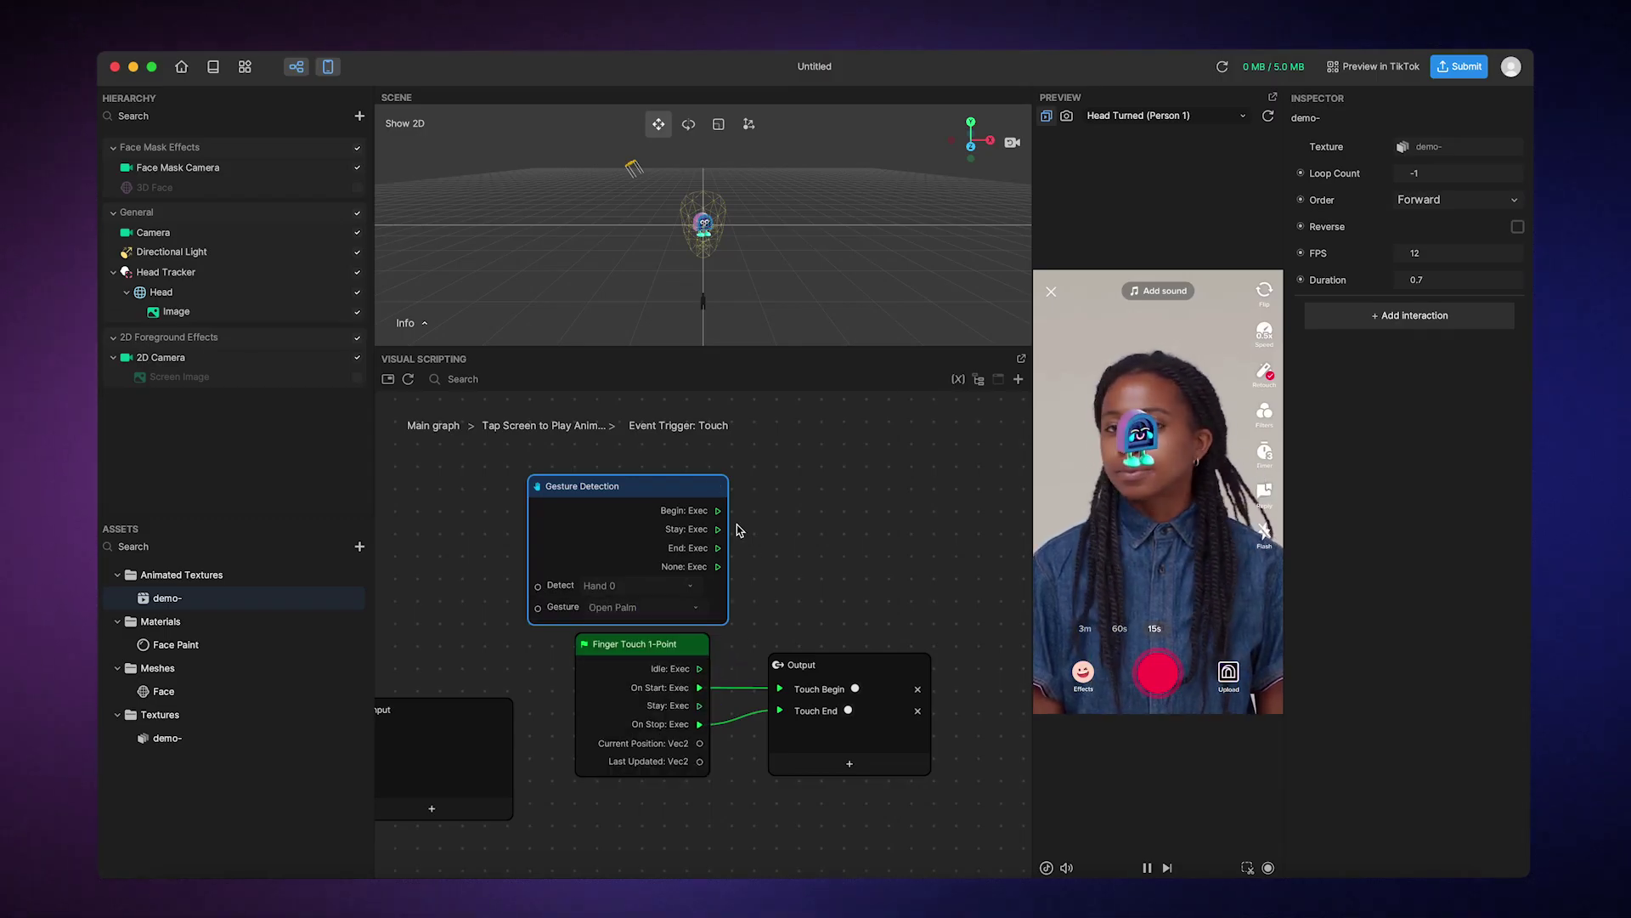
drag(718, 511, 780, 690)
drag(718, 548, 780, 711)
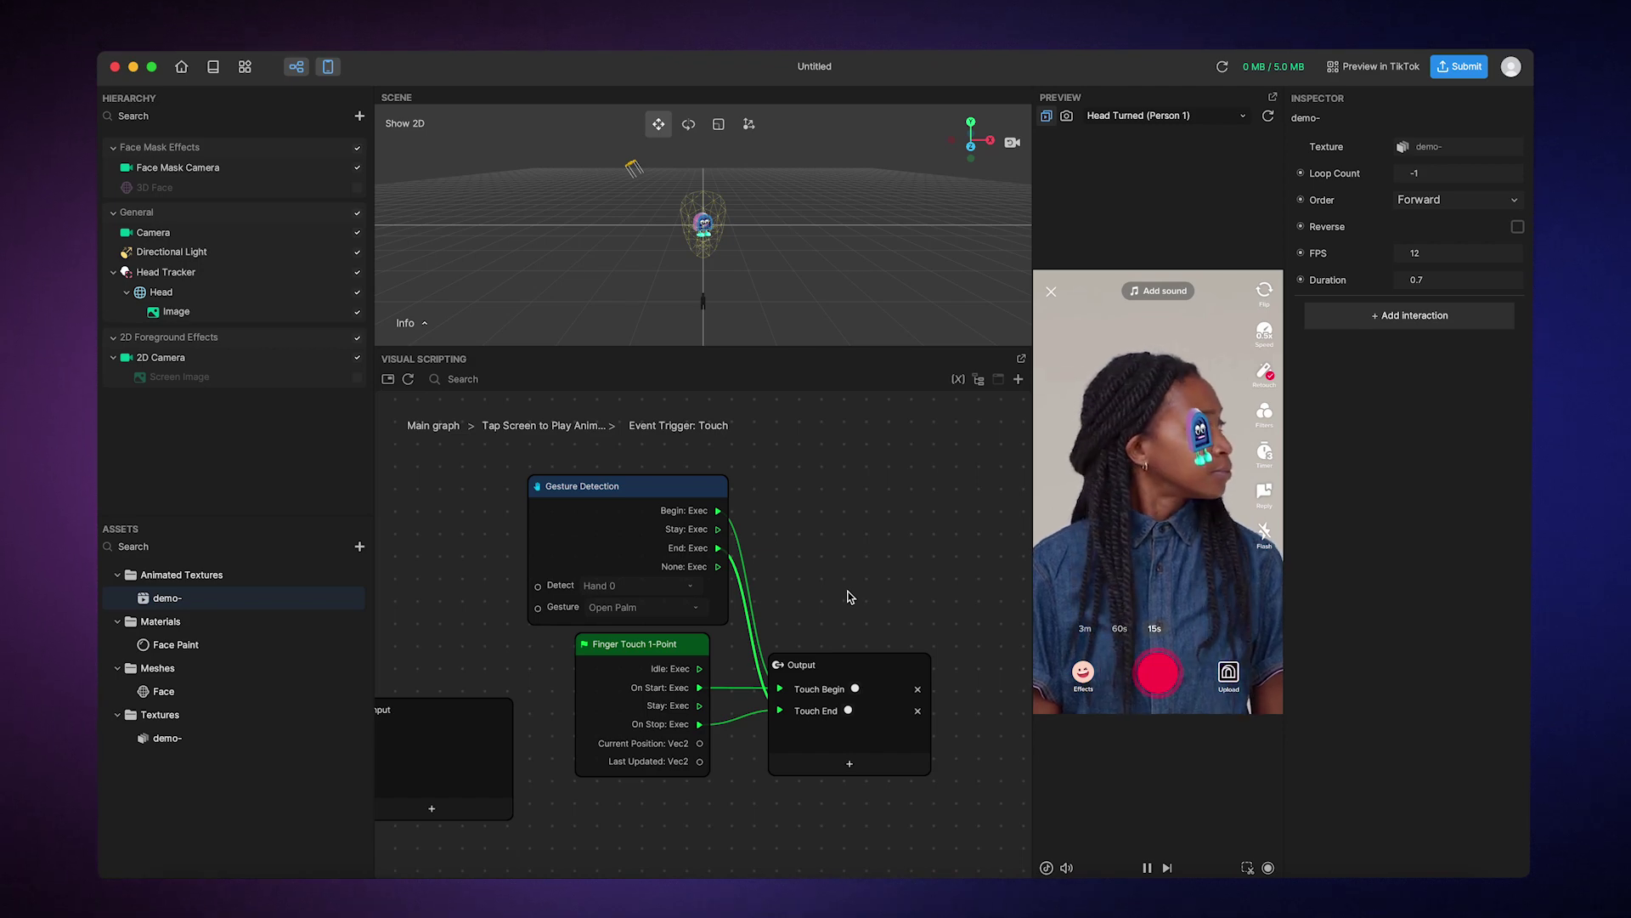
click(1202, 118)
Step: Preview with the Hand Appear (Person 1) video and disable the Head Tracker
click(1079, 235)
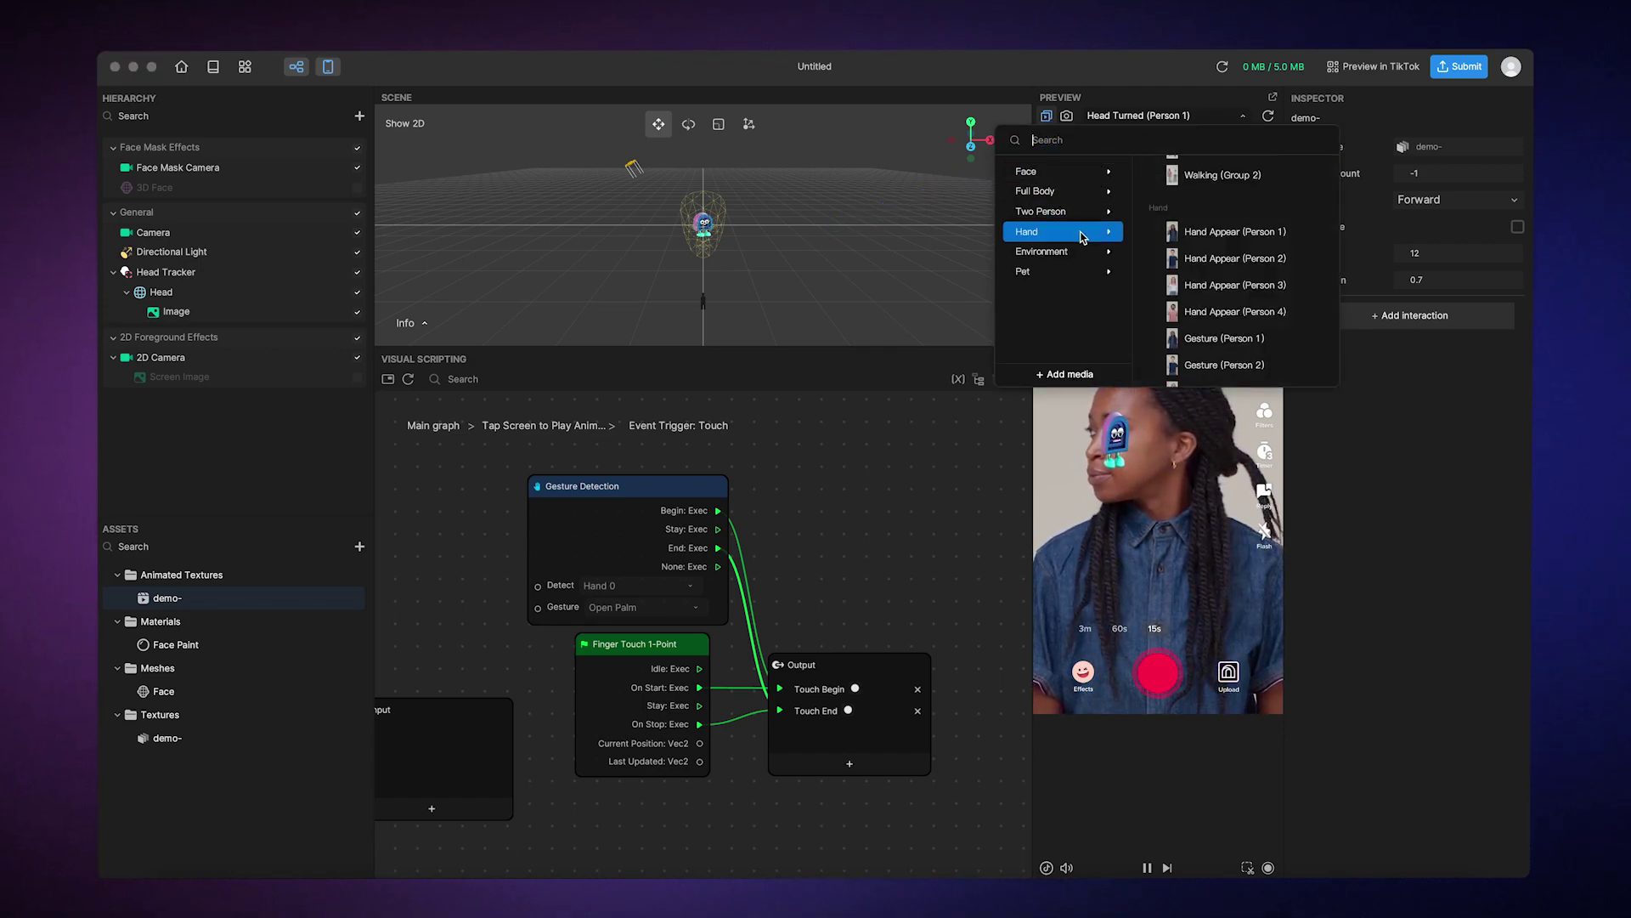
click(1188, 233)
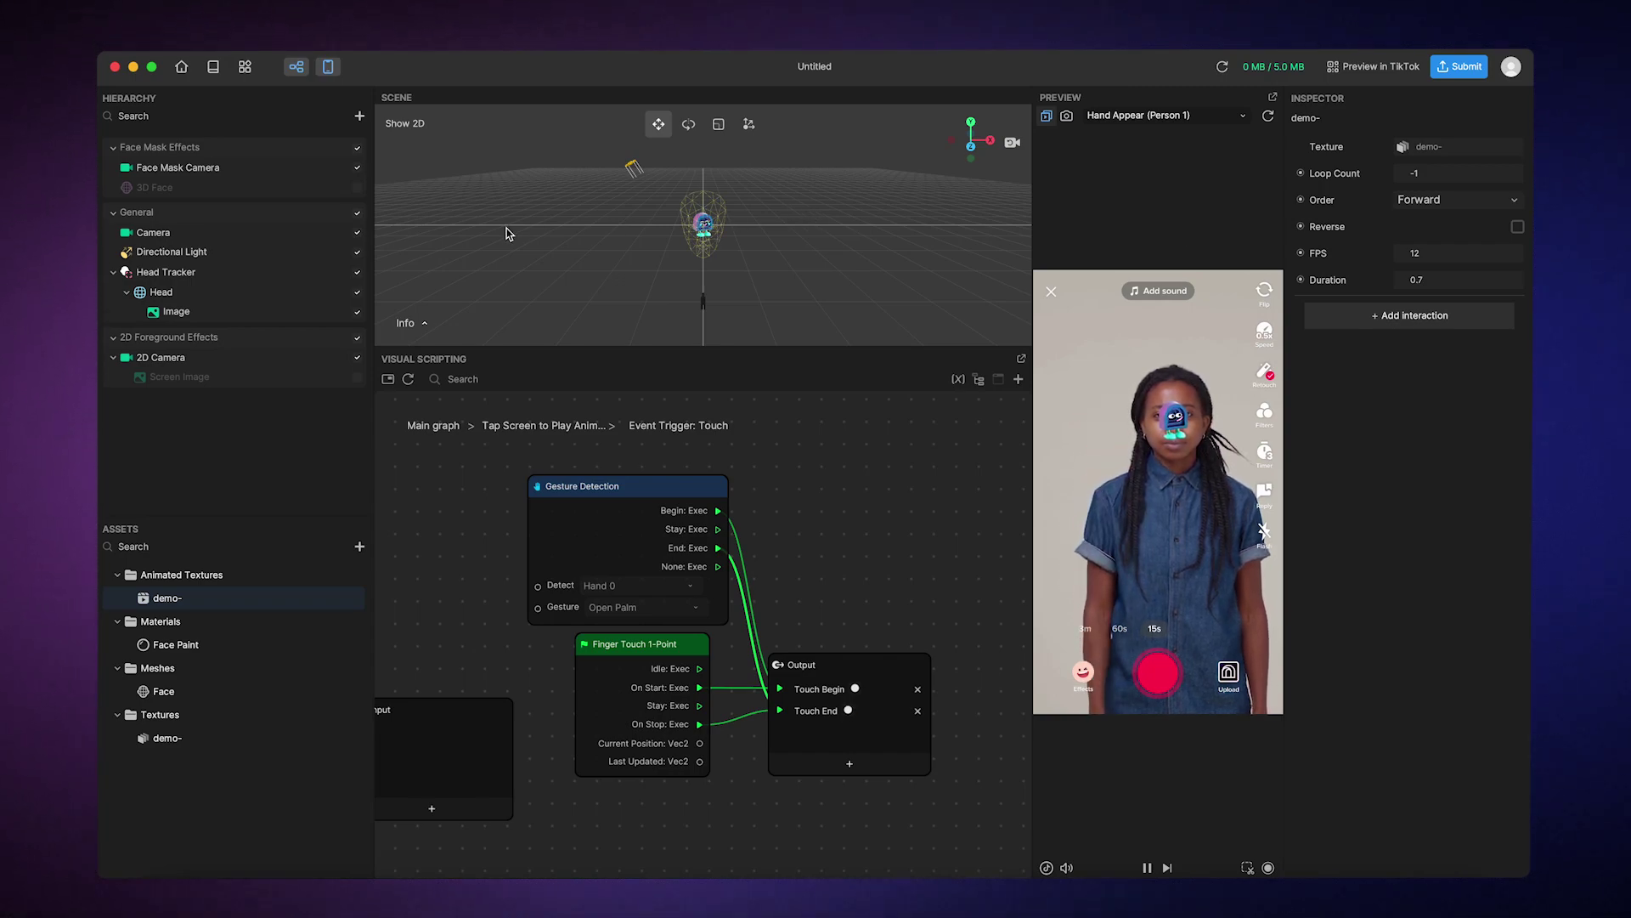
click(357, 272)
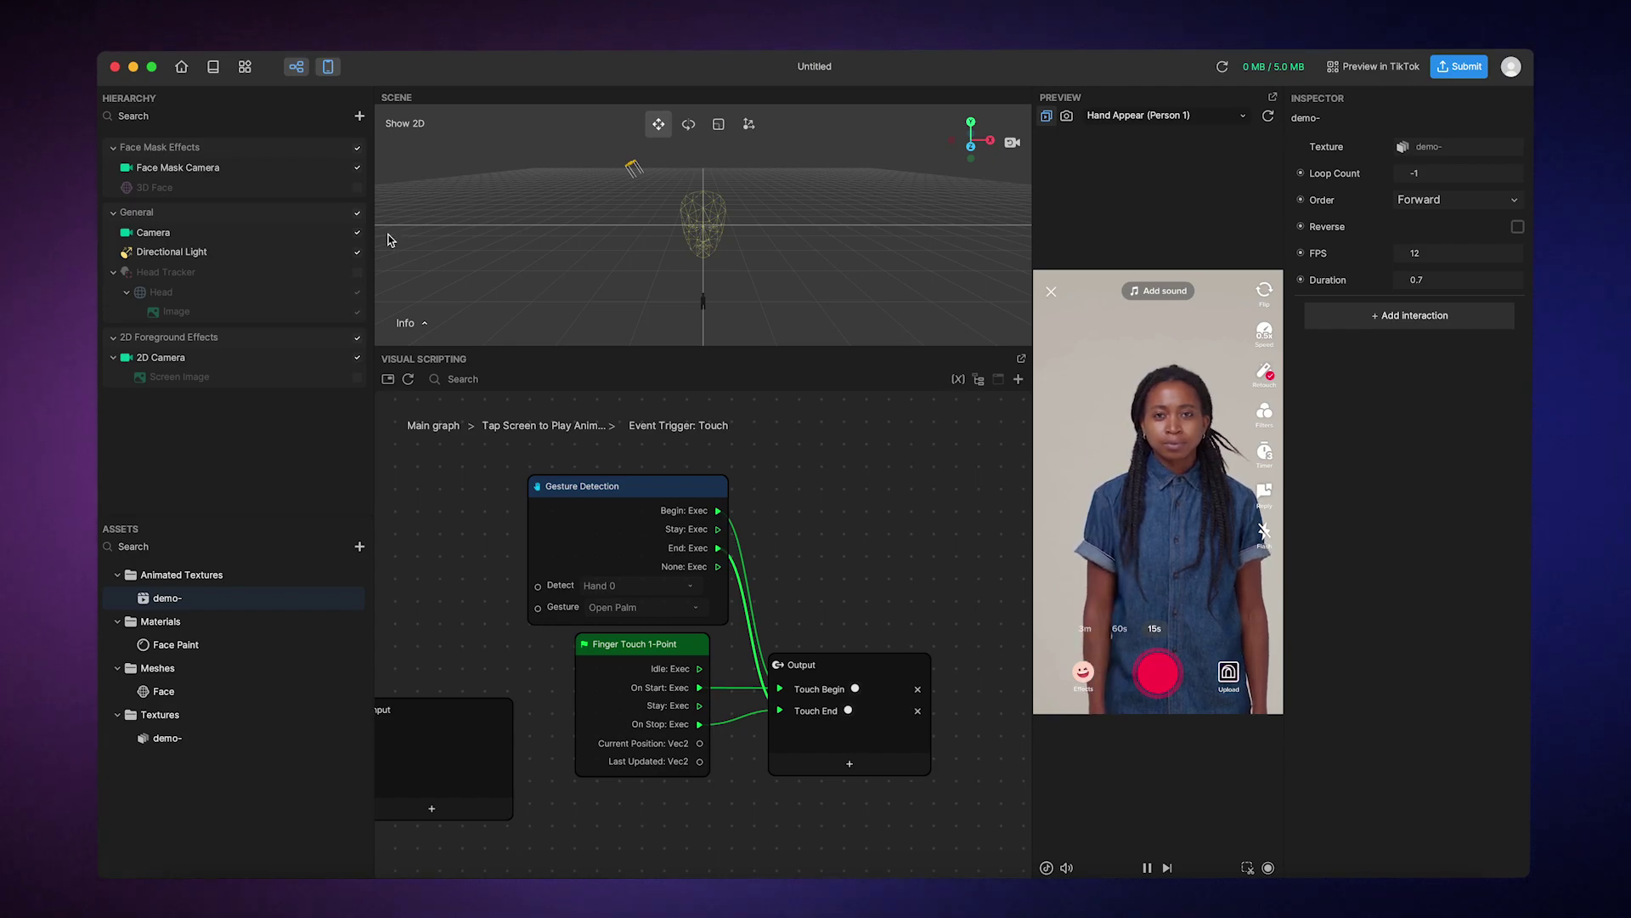
click(242, 73)
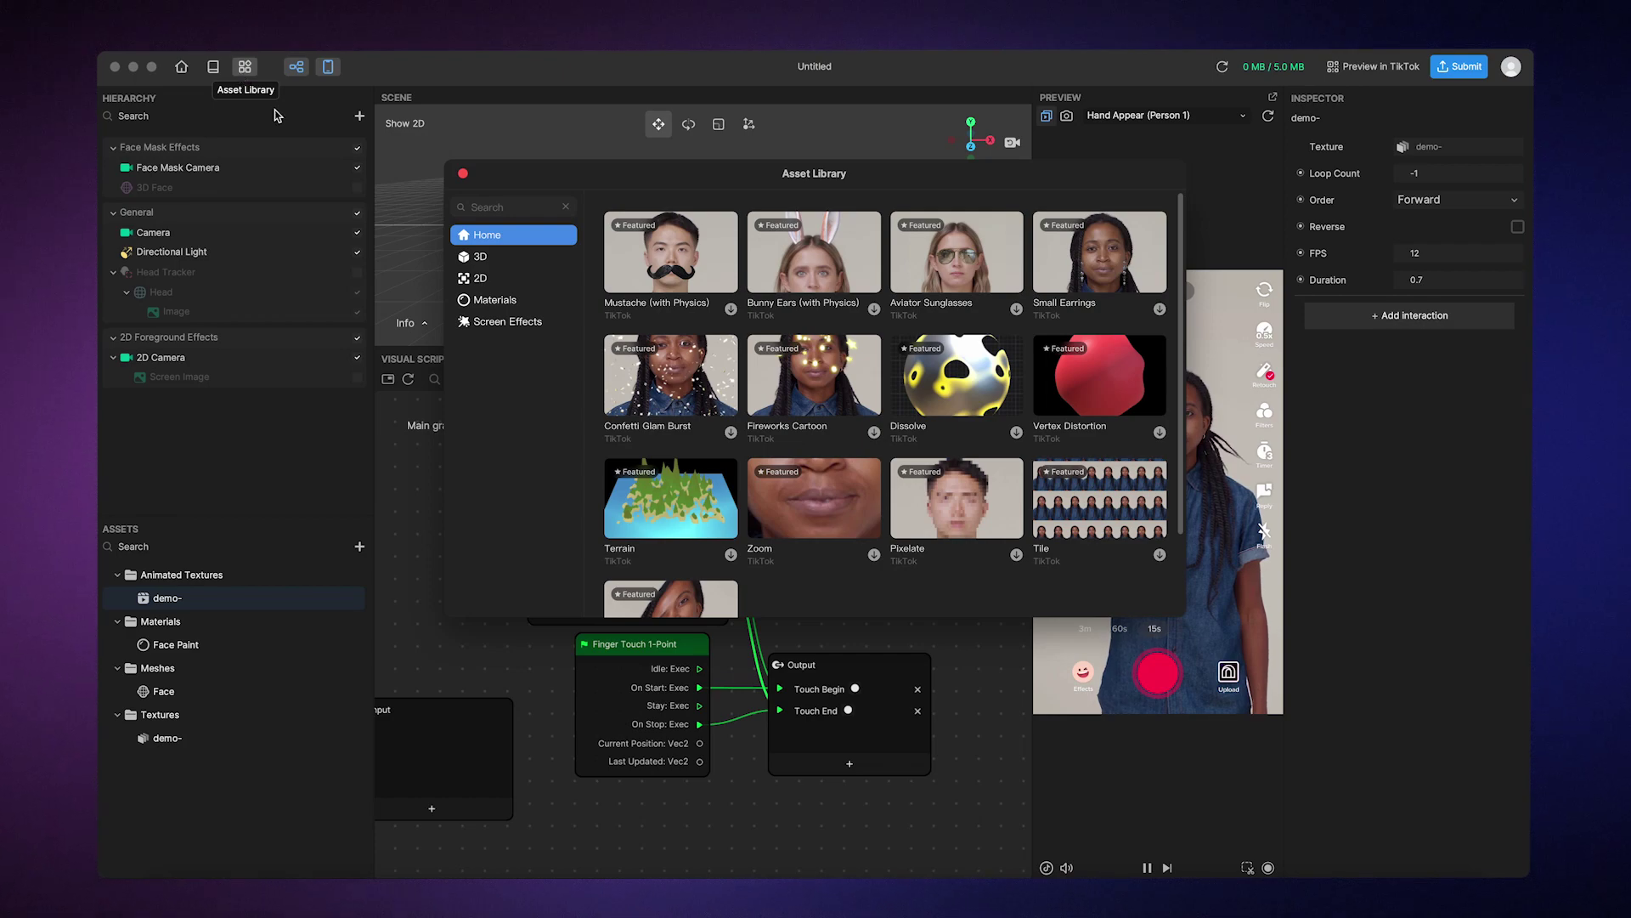
Step: Import and apply the Rain Diagonal effect from the 2D category, then close the Asset Library
click(469, 279)
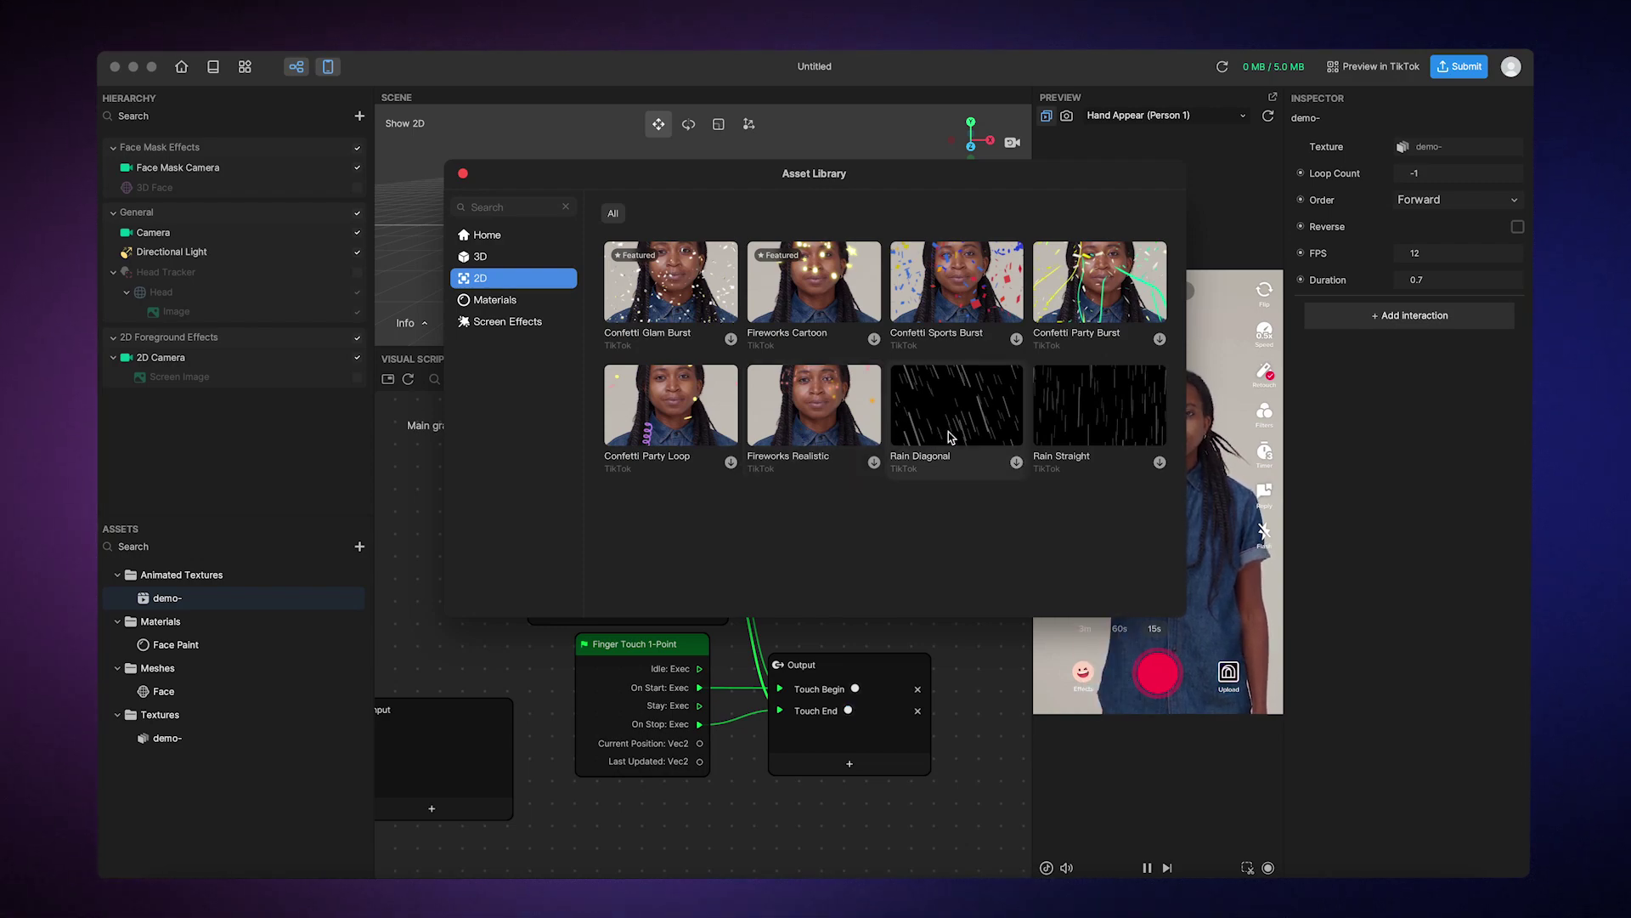
click(1017, 463)
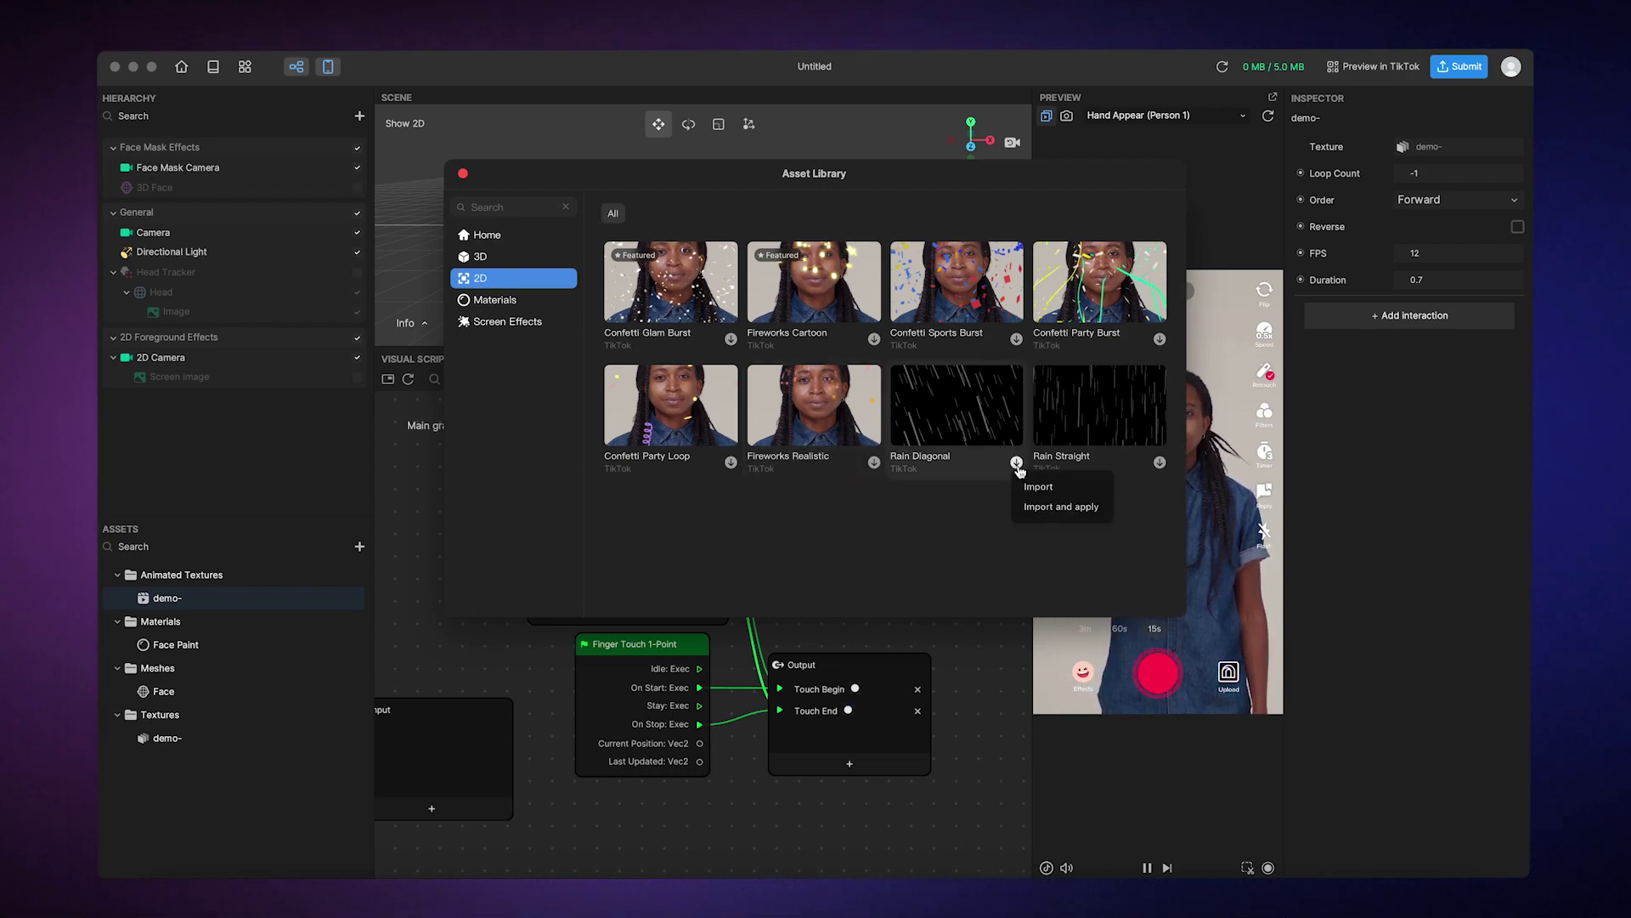
click(1031, 503)
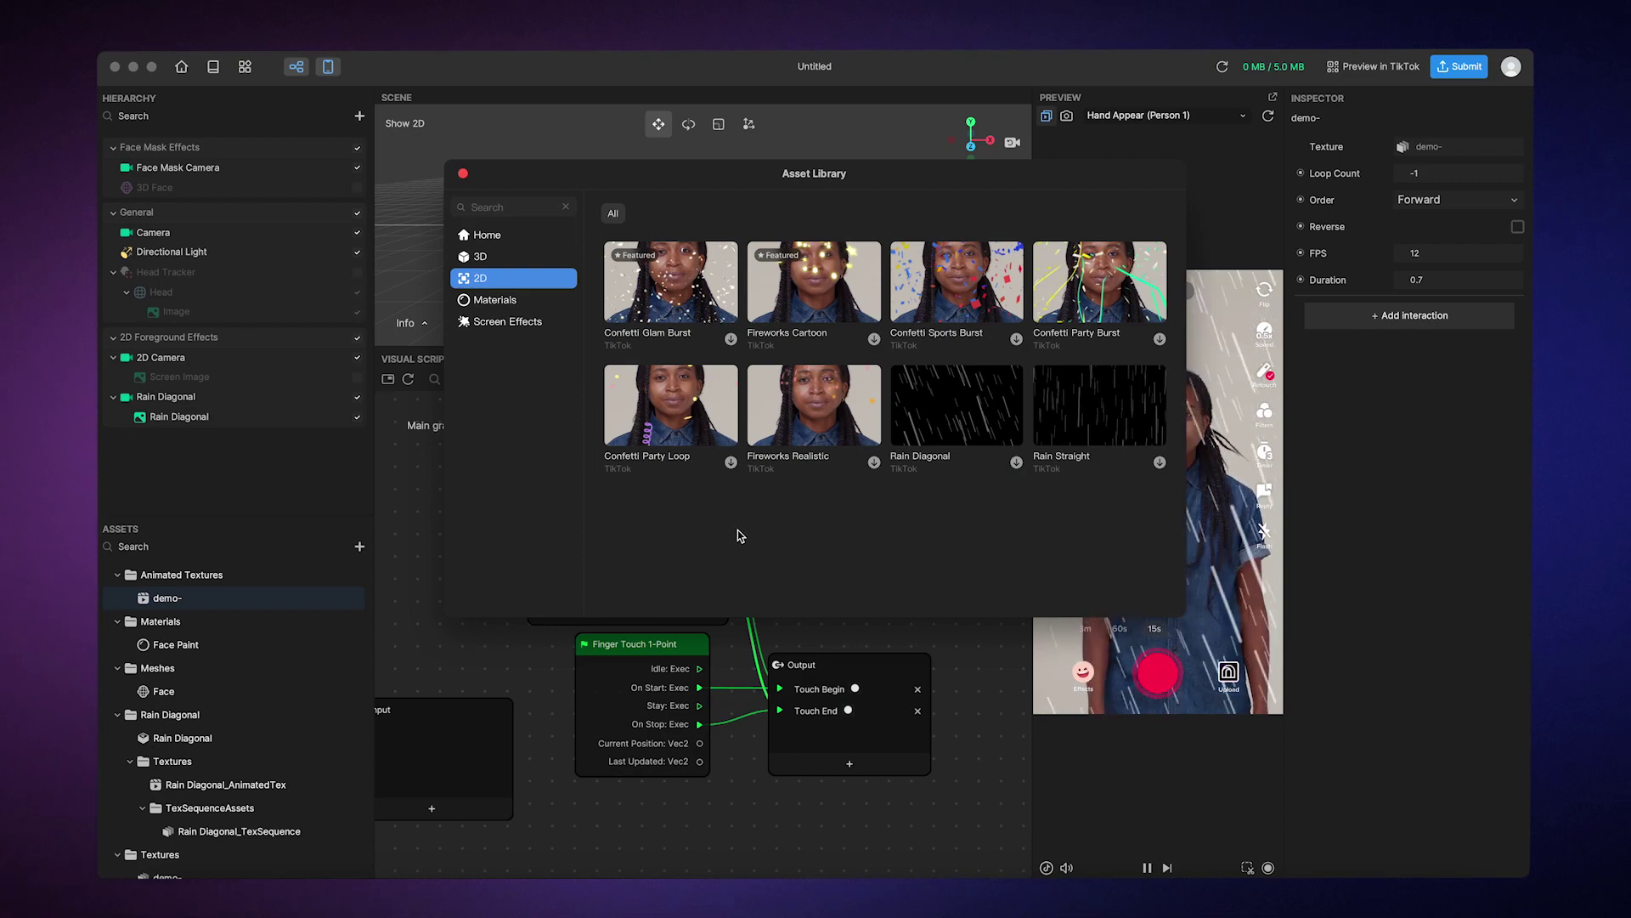
click(463, 174)
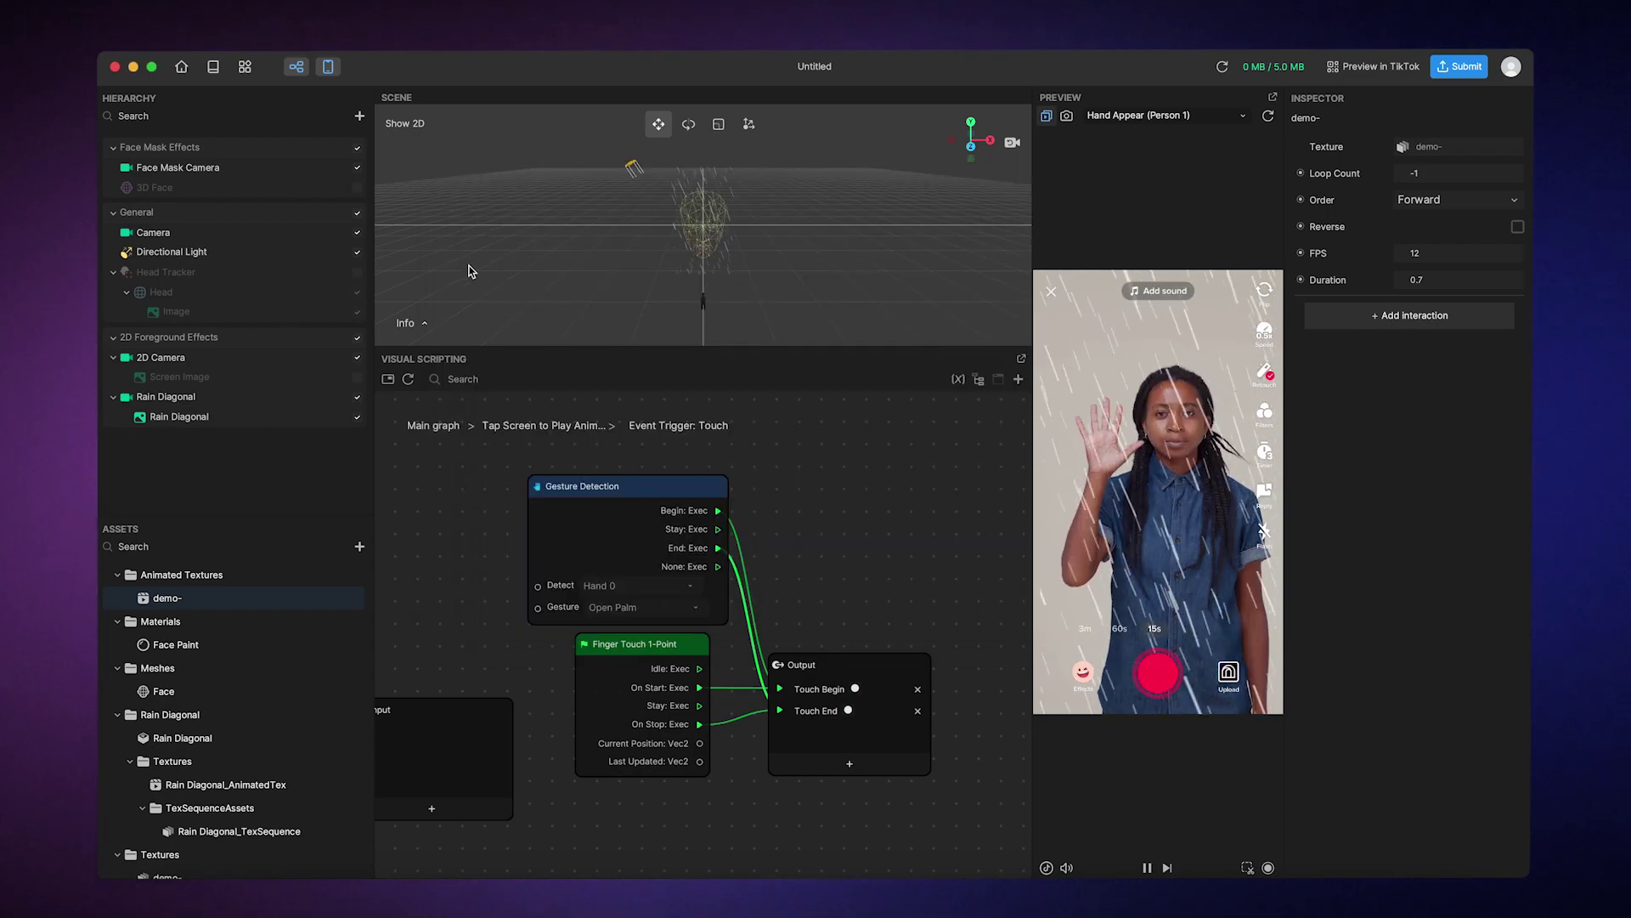
Step: Select Rain Diagonal in the Hierarchy to show its 720 x 1280 image and animated texture
click(257, 417)
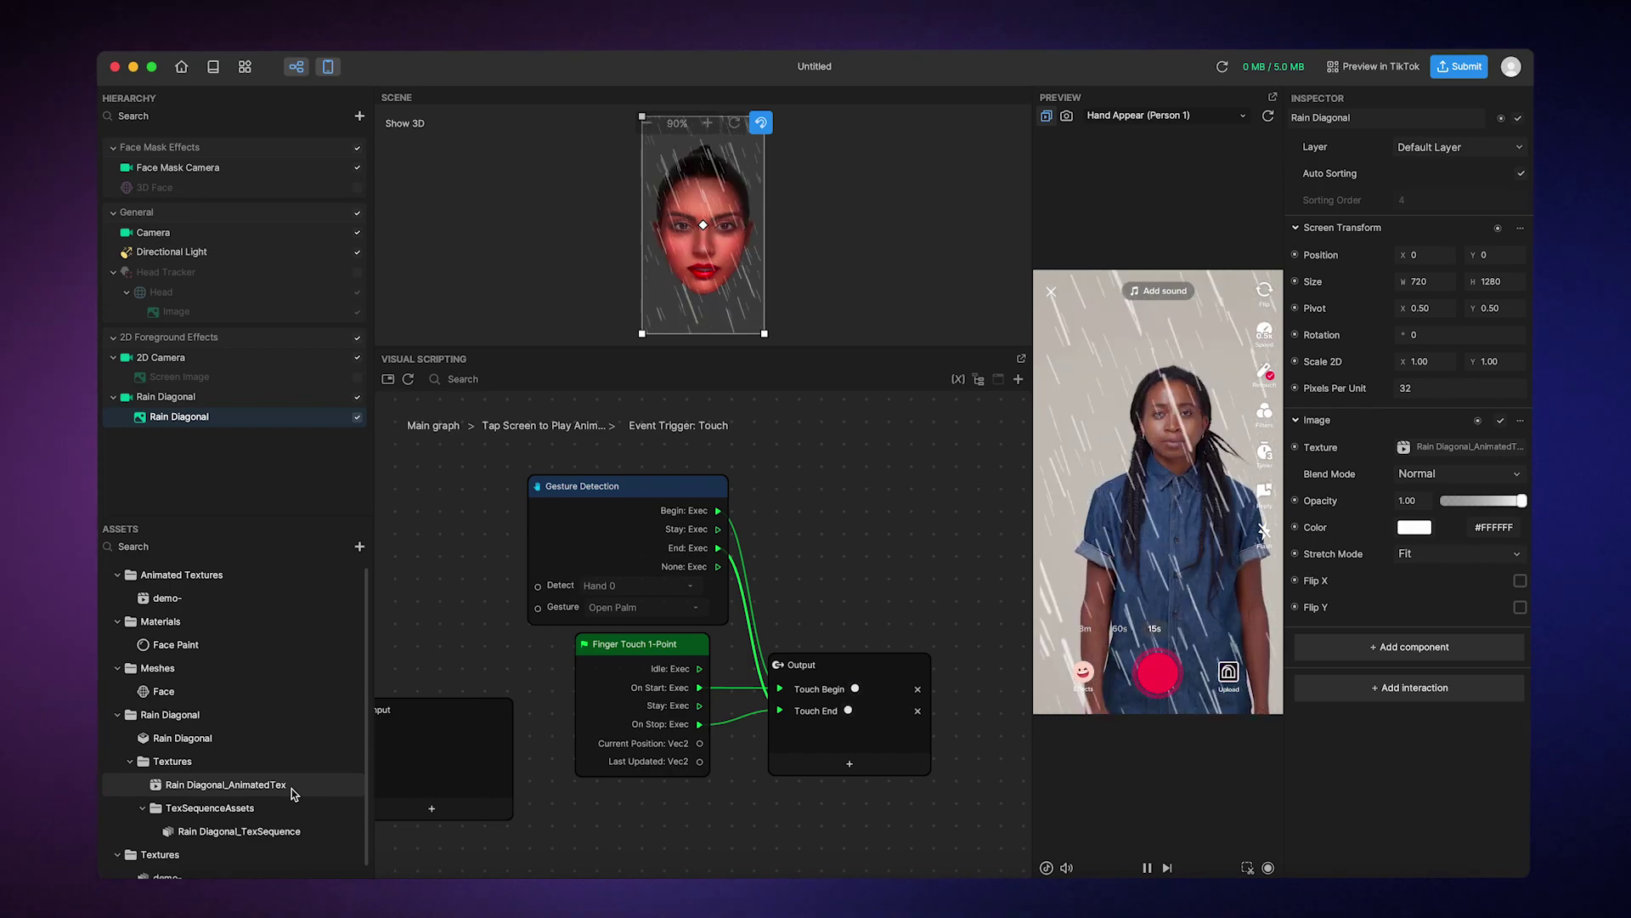
Step: Back in the Main graph, add a Gesture Detection node via the 'gesture' node search
click(445, 432)
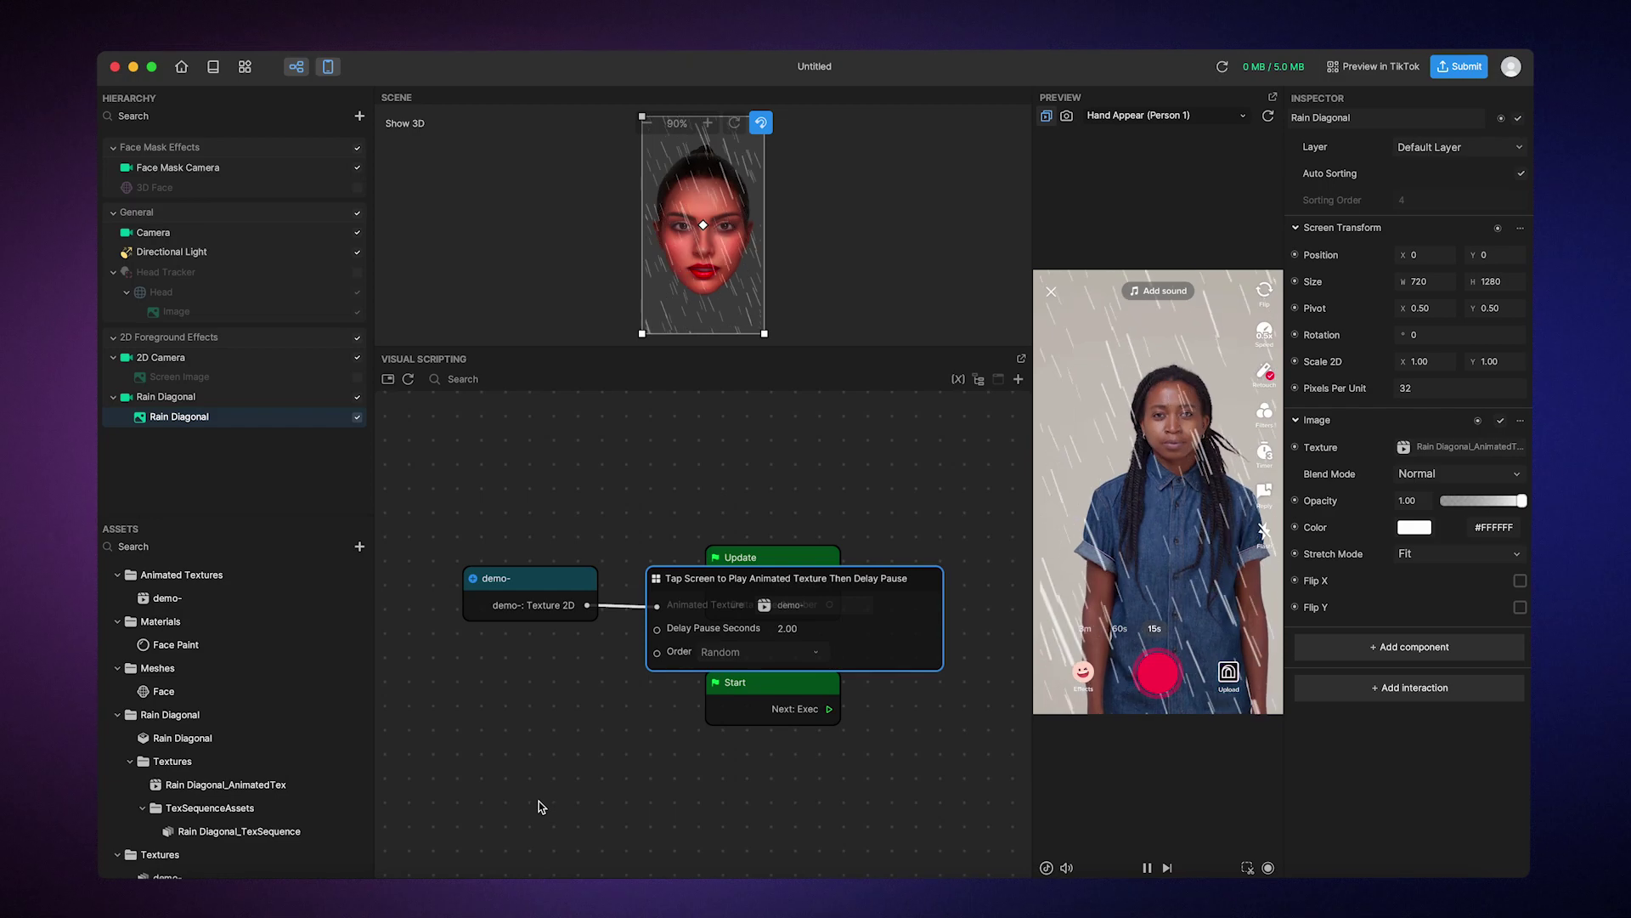
scroll(539, 729, down, 5)
scroll(548, 563, down, 2)
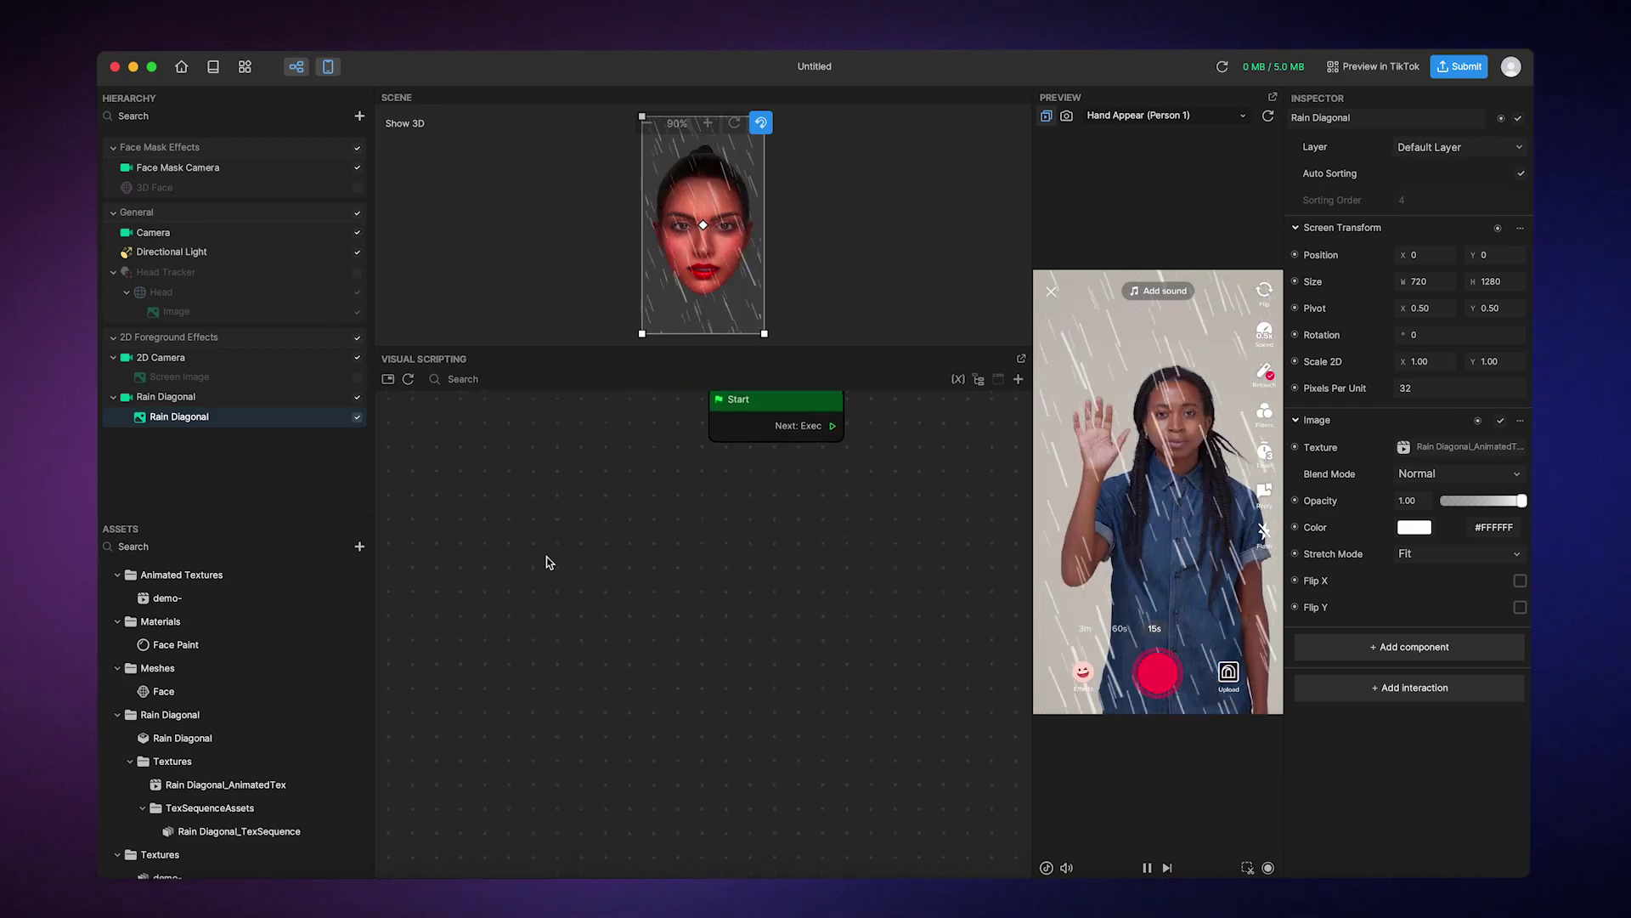
right_click(548, 537)
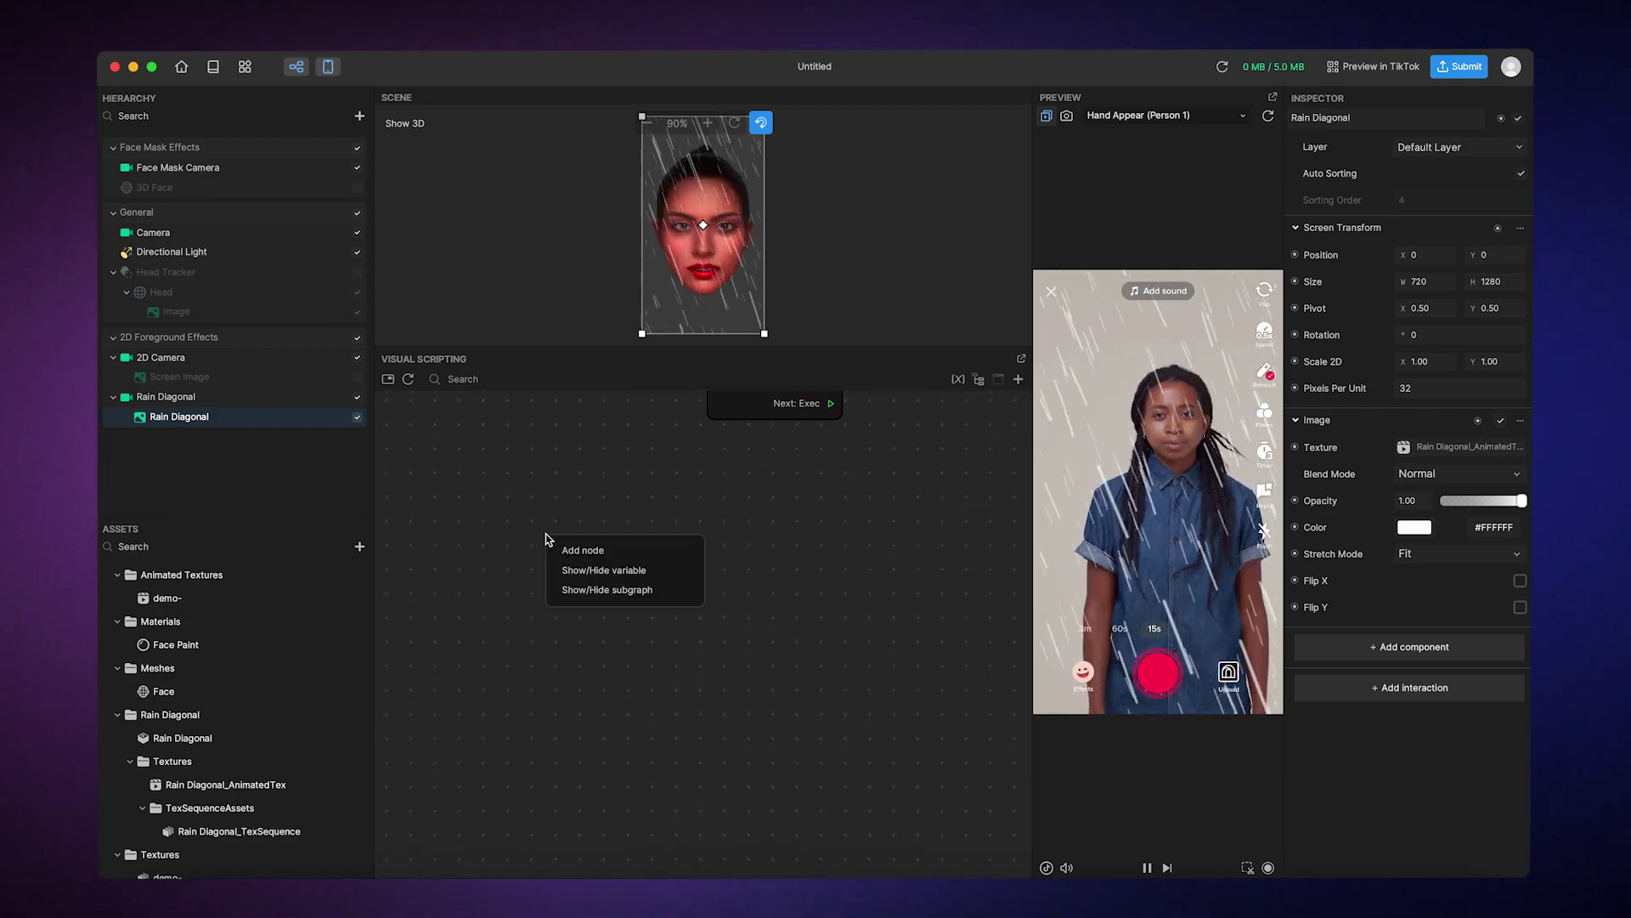
click(562, 546)
text(gesture)
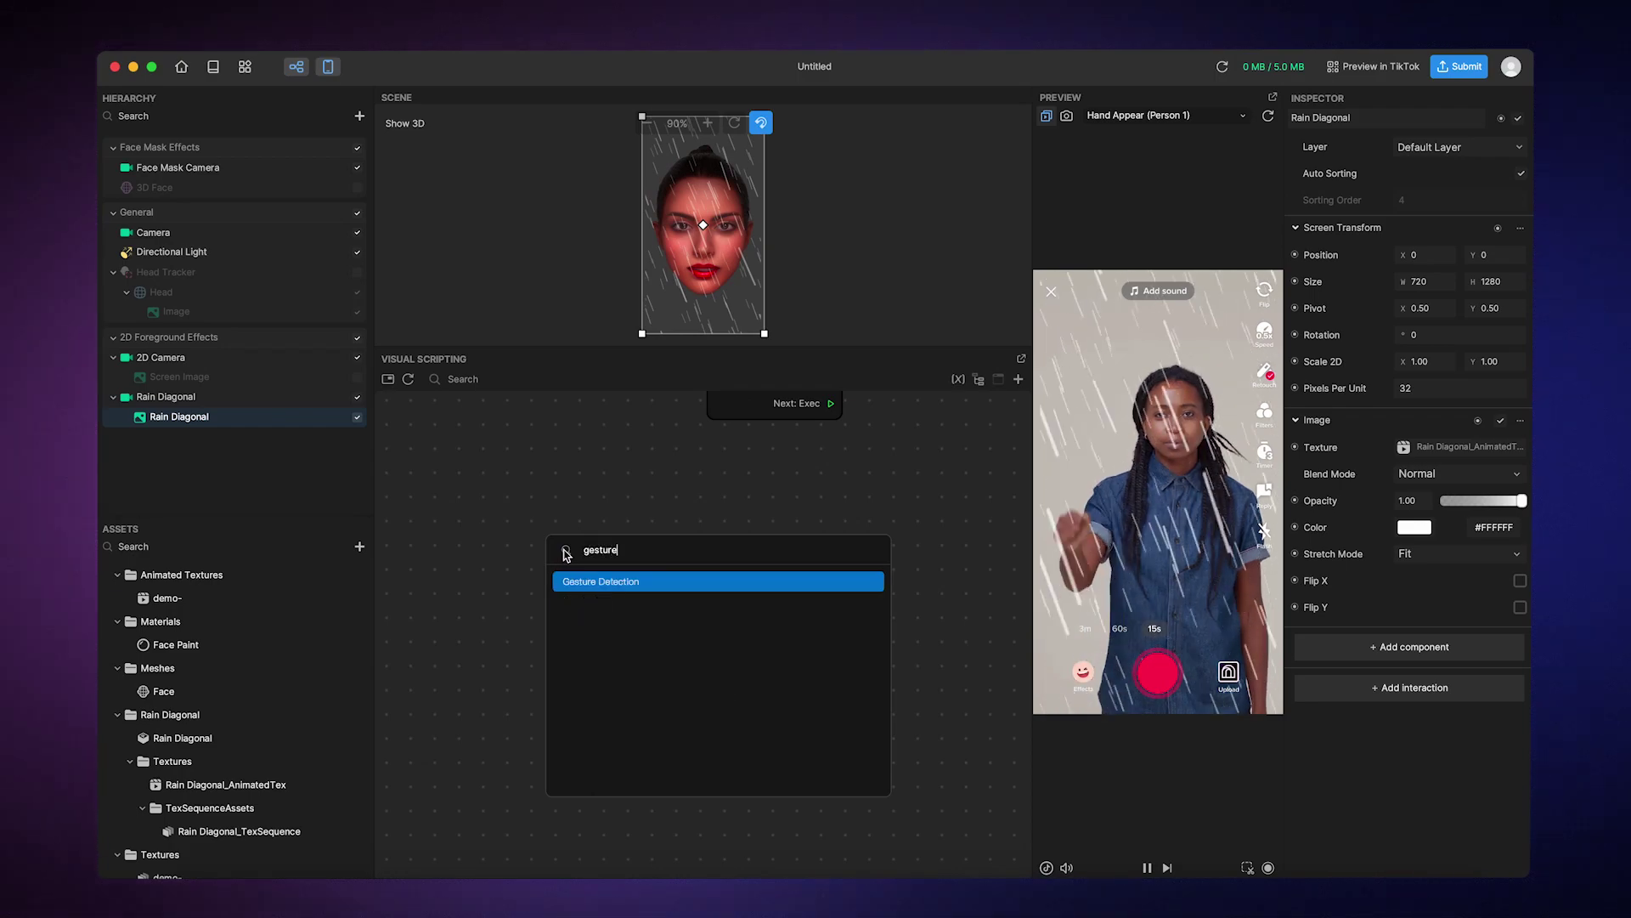
key(Return)
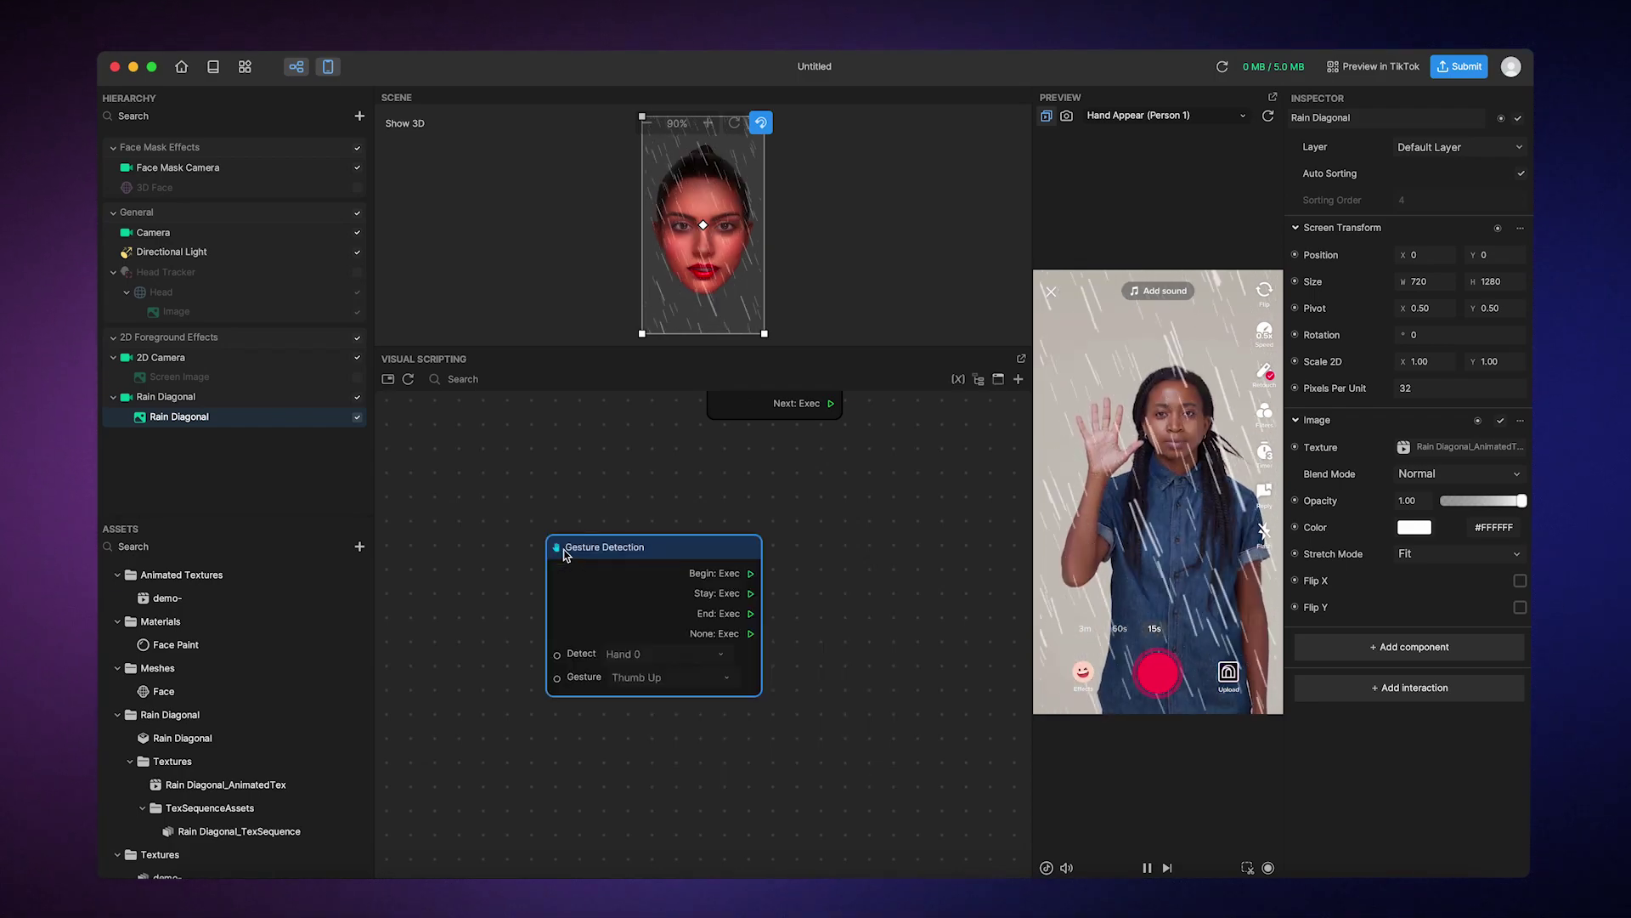
Step: Set the node's gesture to Open Palm and select the Rain Diagonal_AnimatedTex asset
click(641, 678)
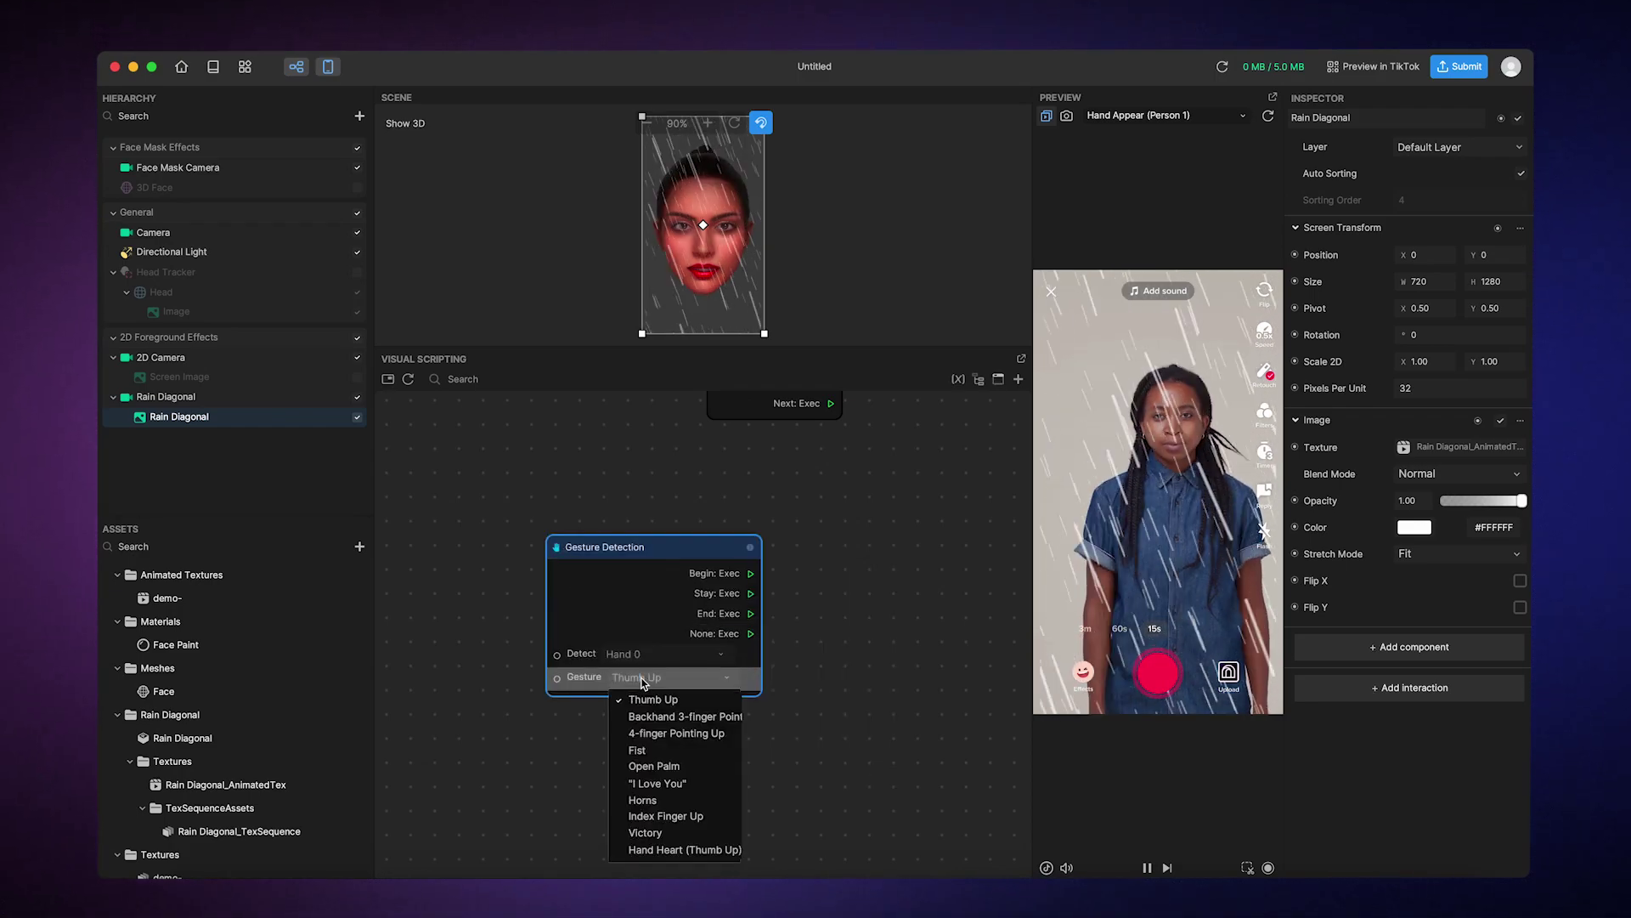
click(645, 767)
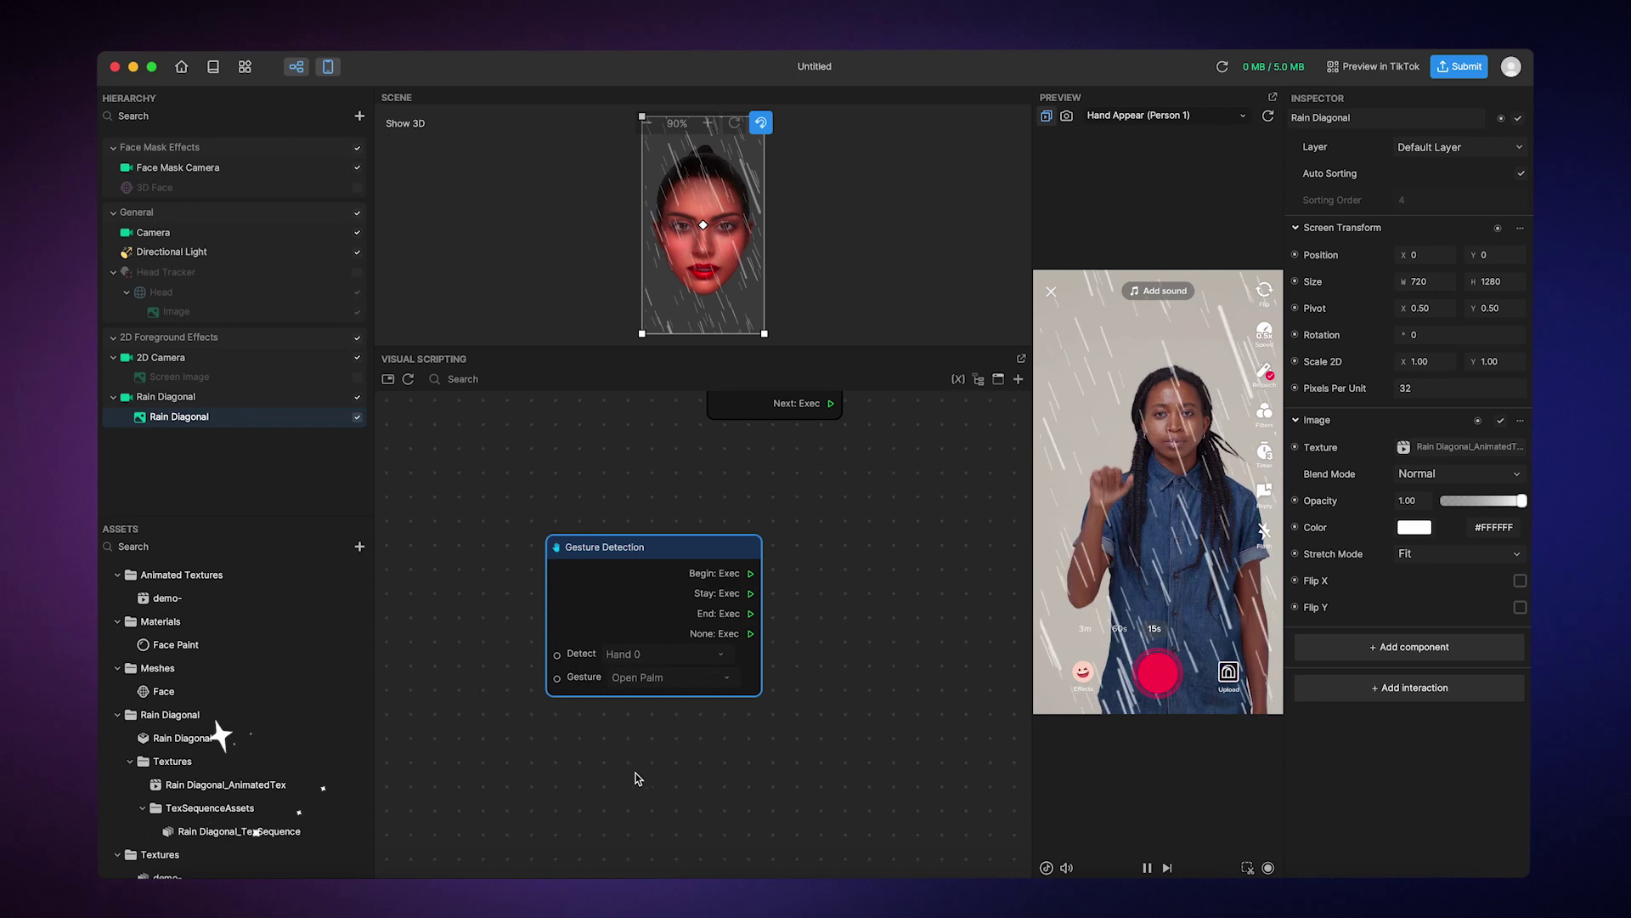
click(330, 789)
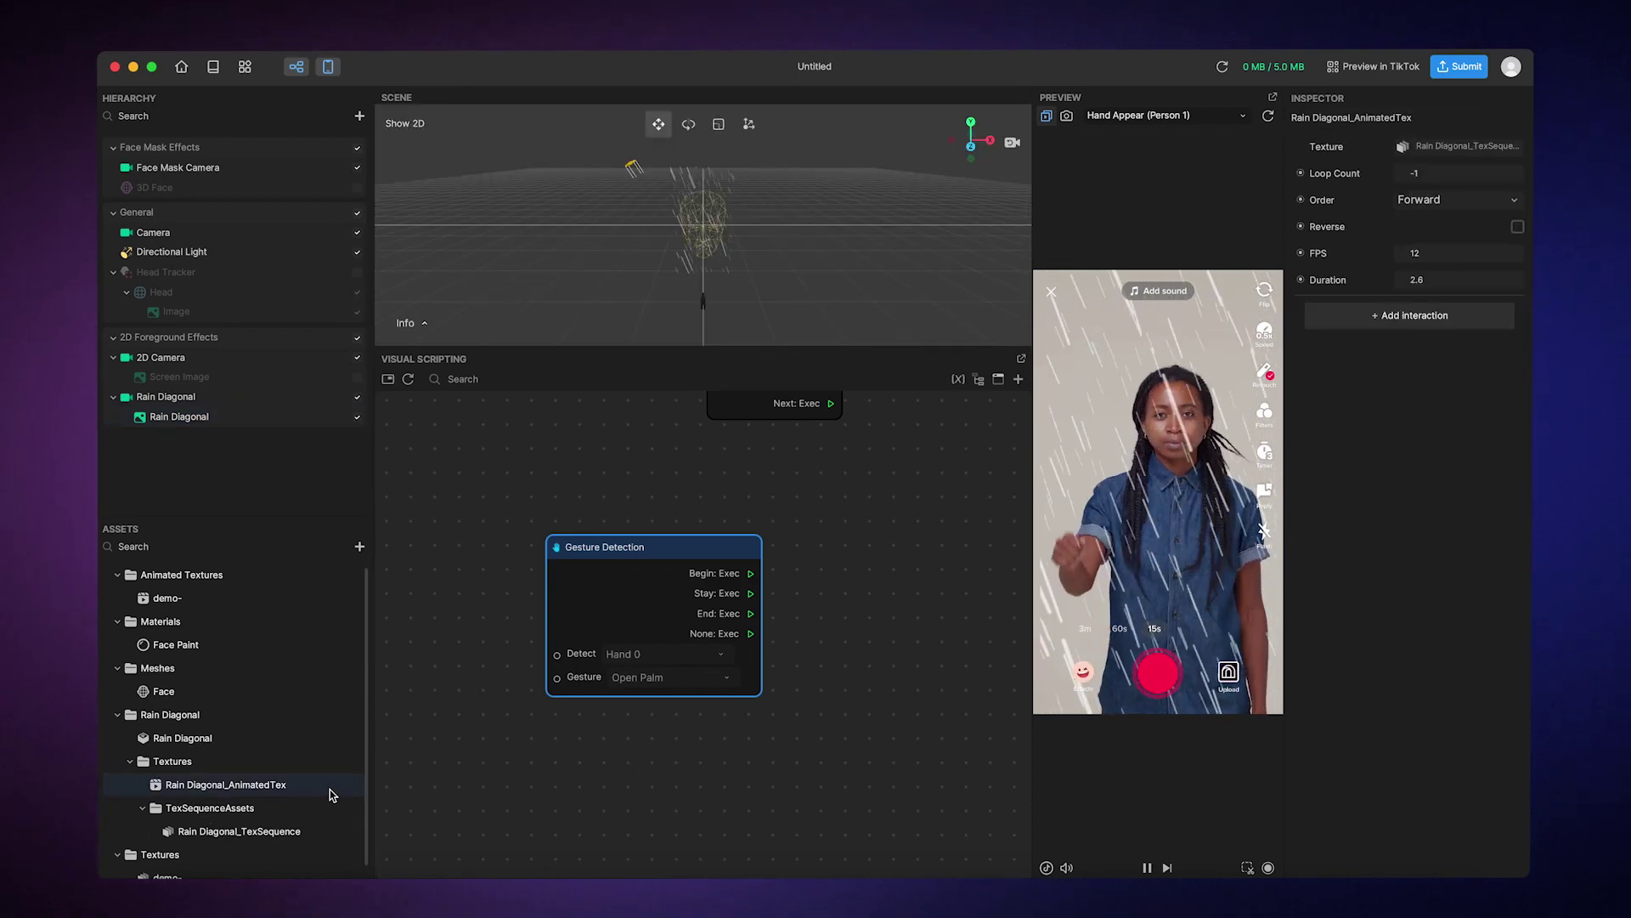
Step: Add a Set Loop Count node with value 0, triggered by Gesture Detection's Begin output
click(1302, 175)
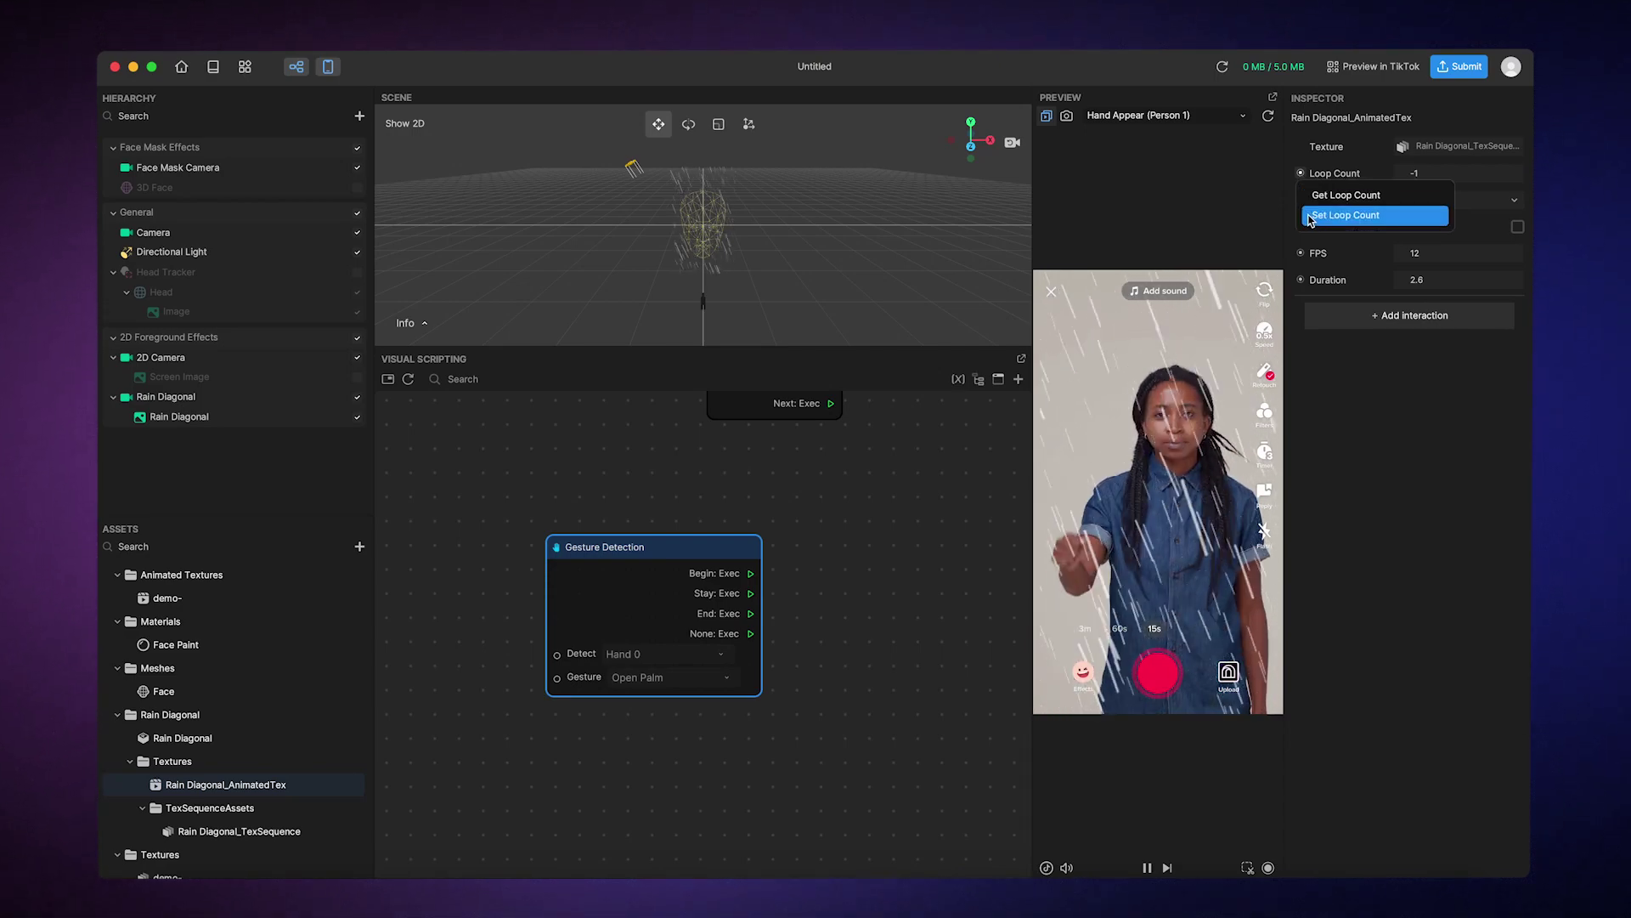
click(1342, 216)
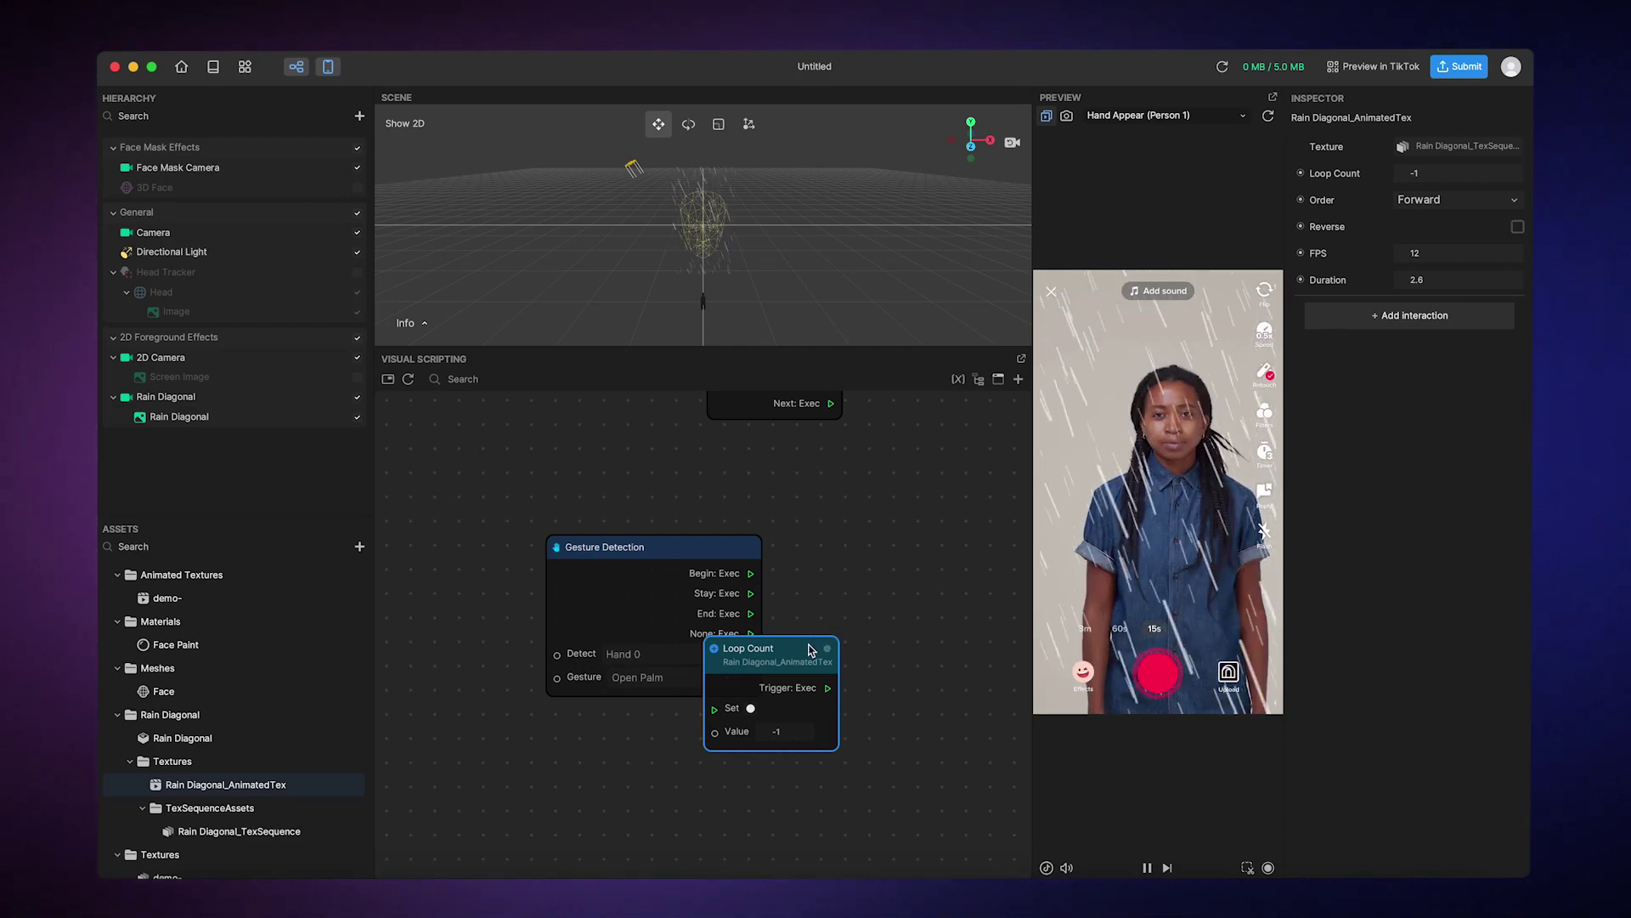
drag(810, 650, 908, 482)
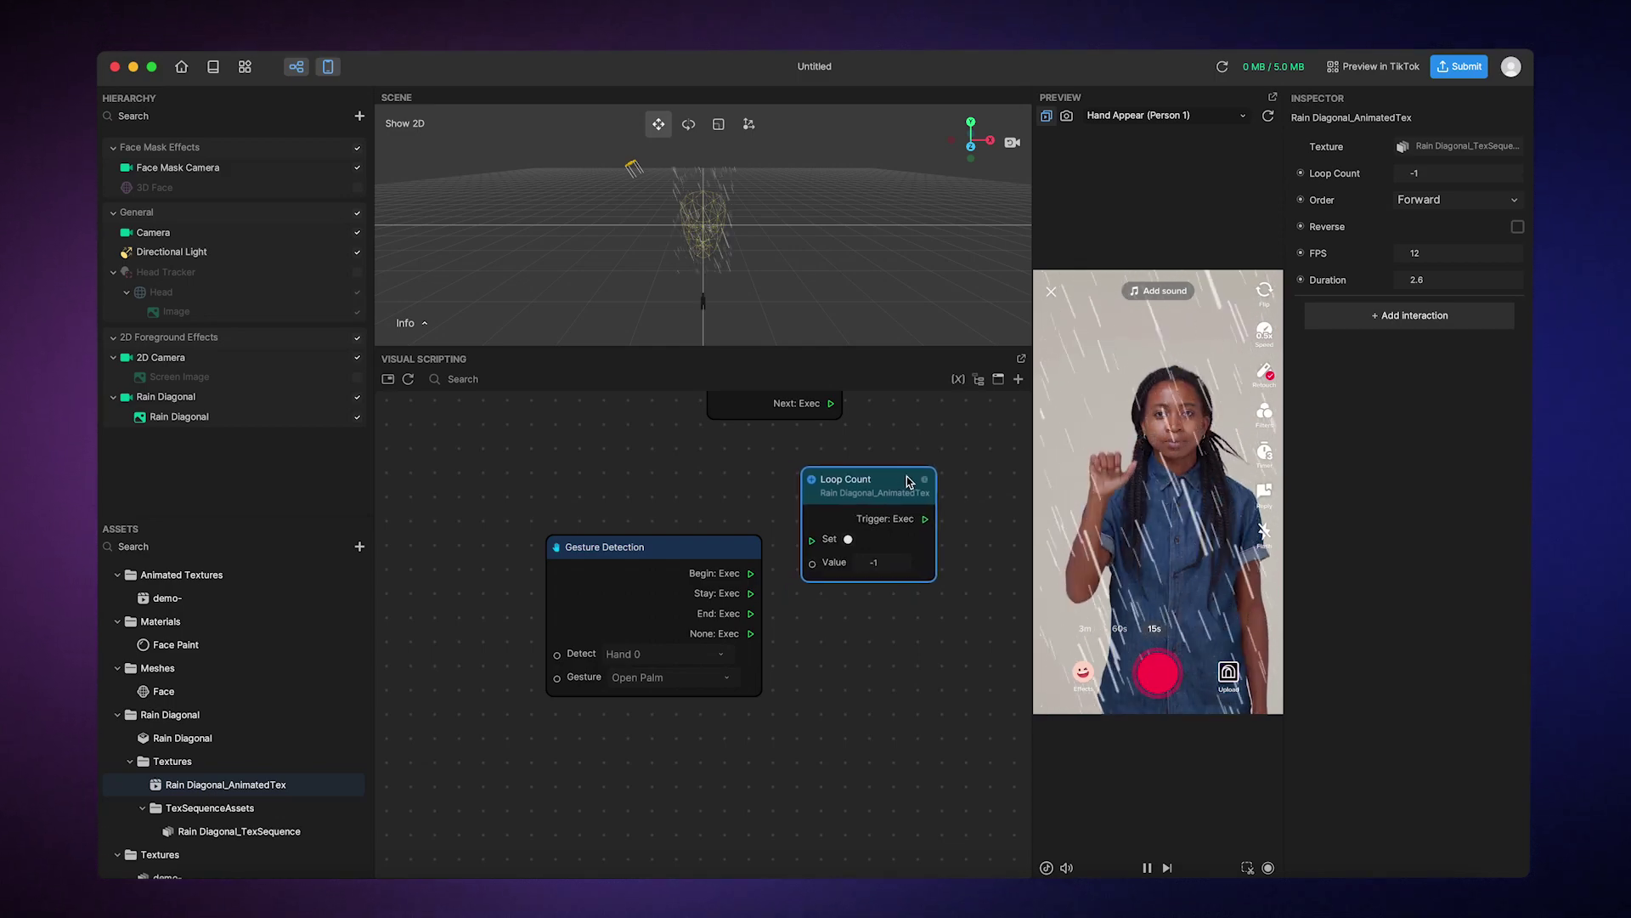
click(846, 568)
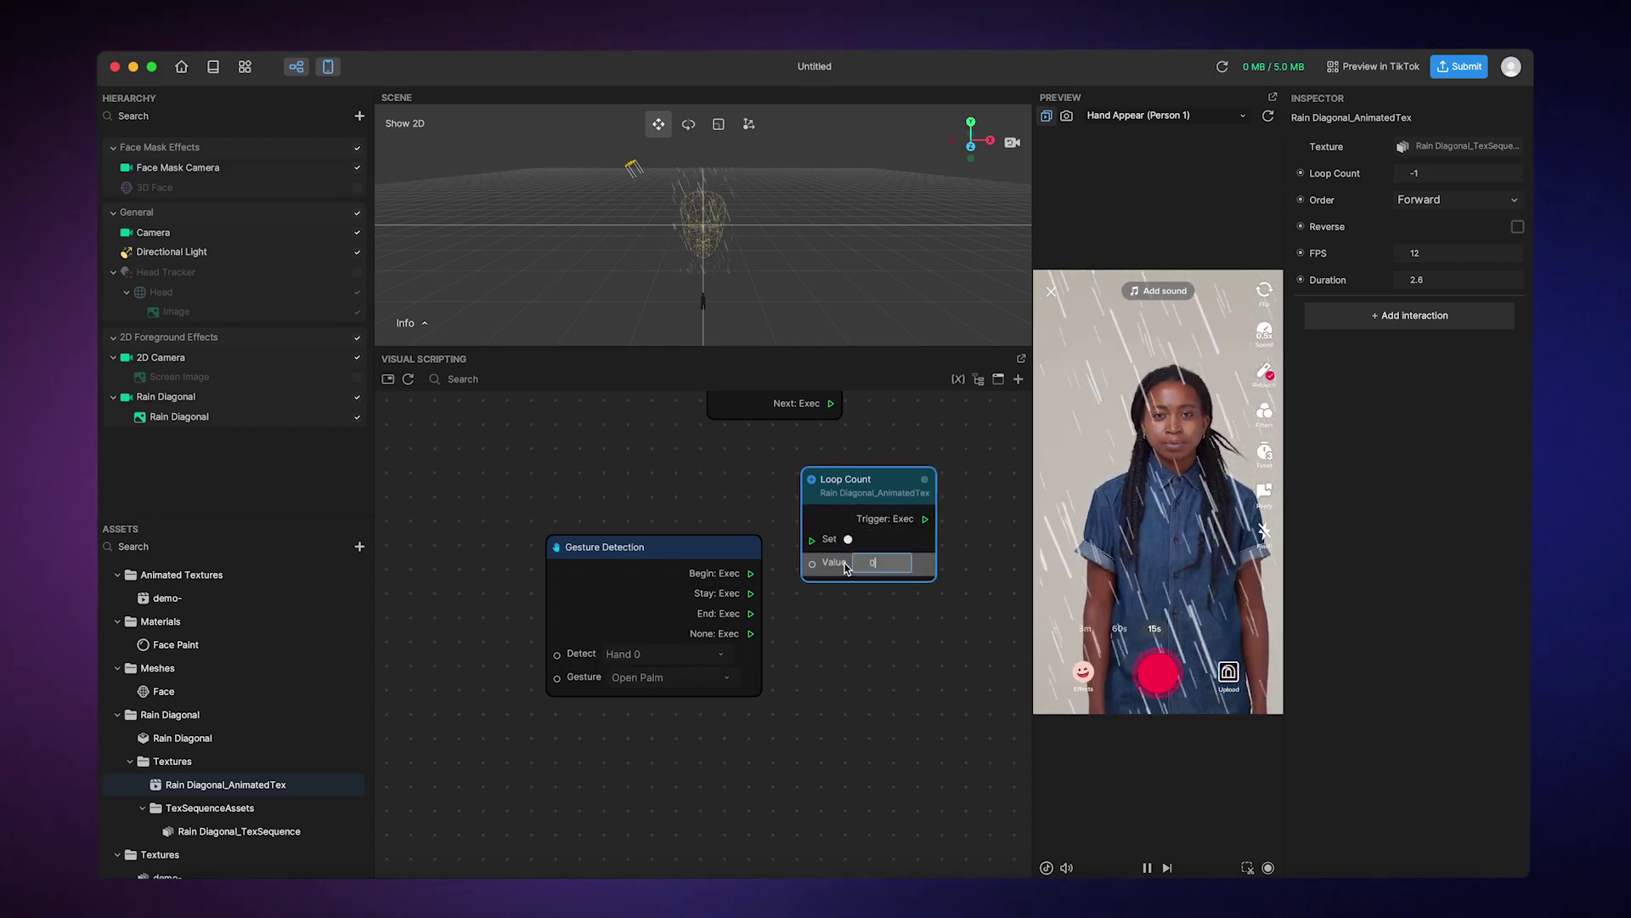
key(Return)
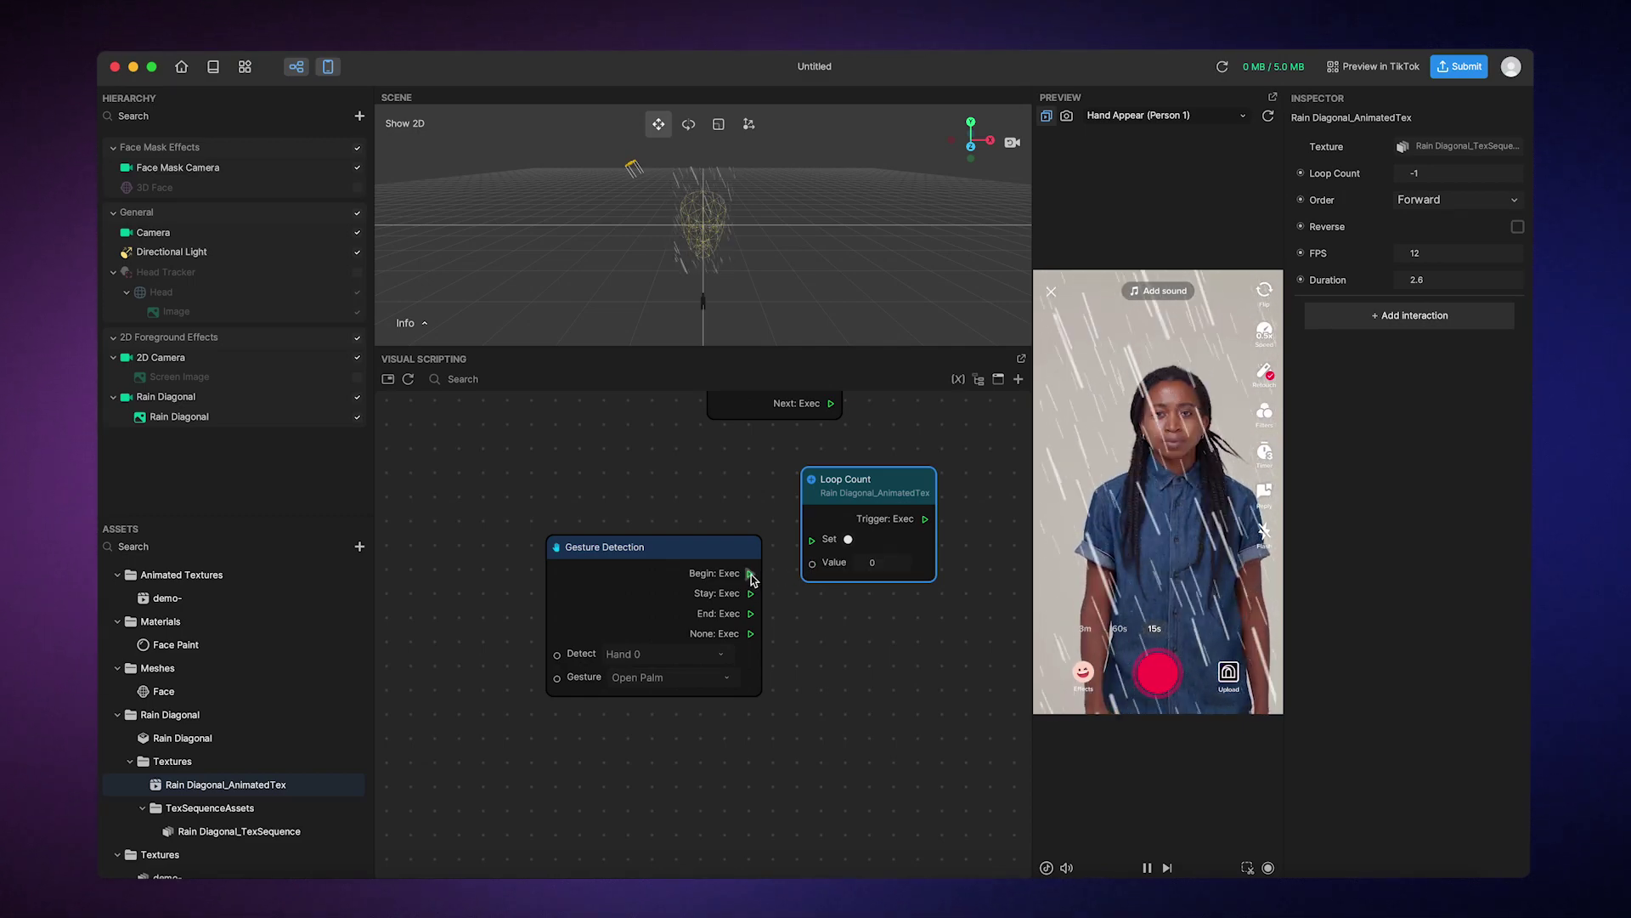
drag(750, 575, 816, 546)
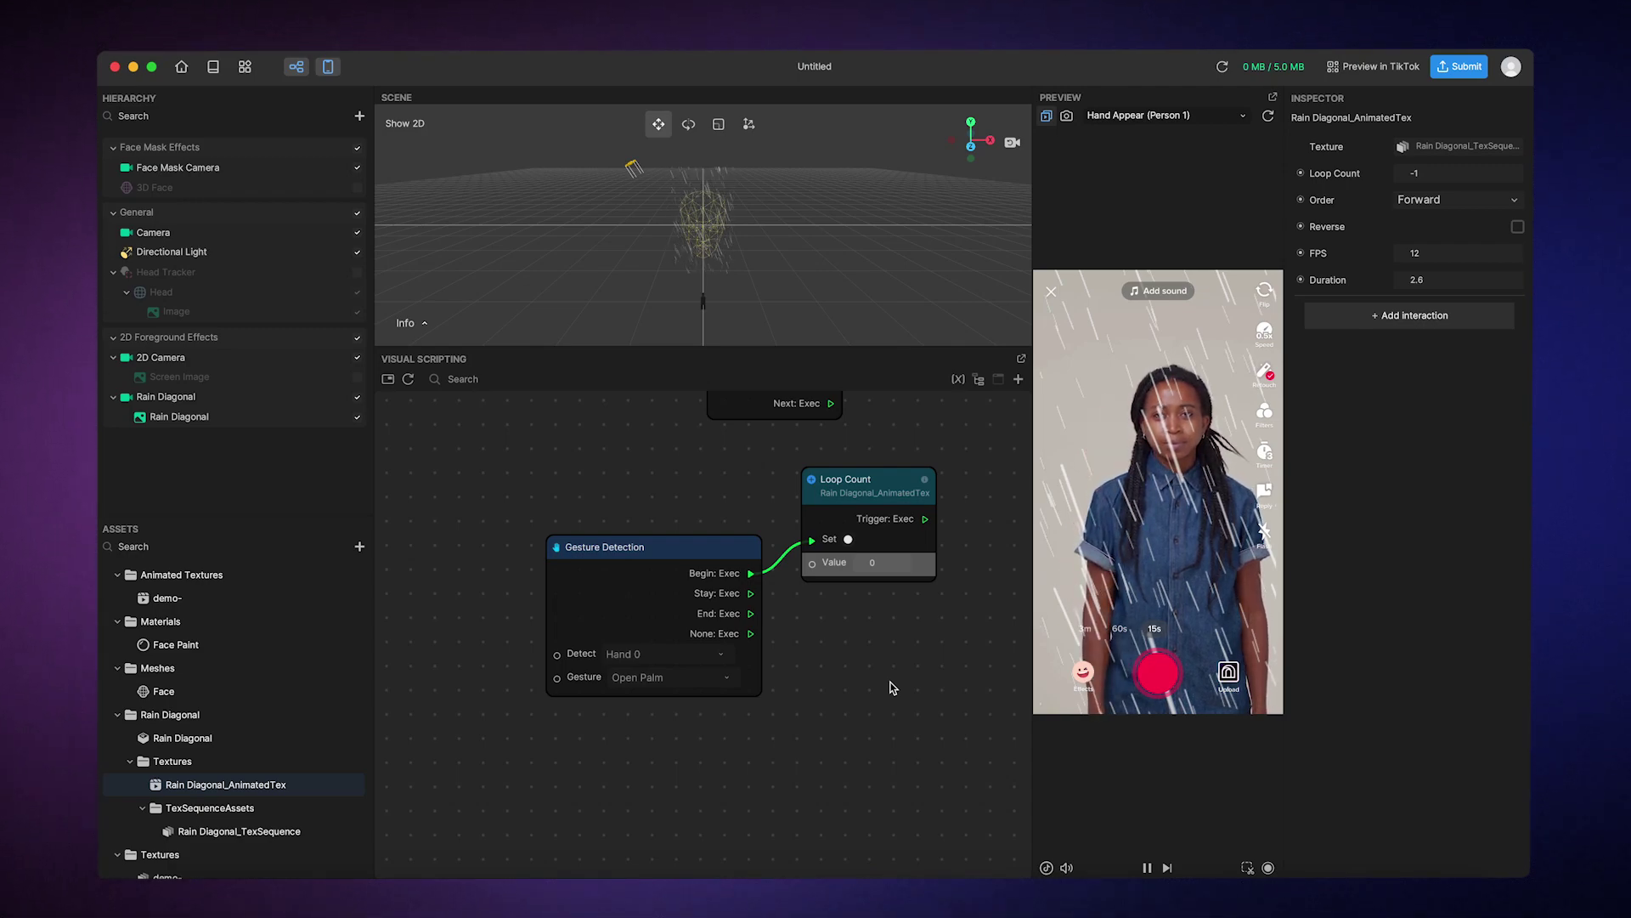
Step: Duplicate the Loop Count node below, set it to -1, and wire Gesture Detection's End to it
click(890, 483)
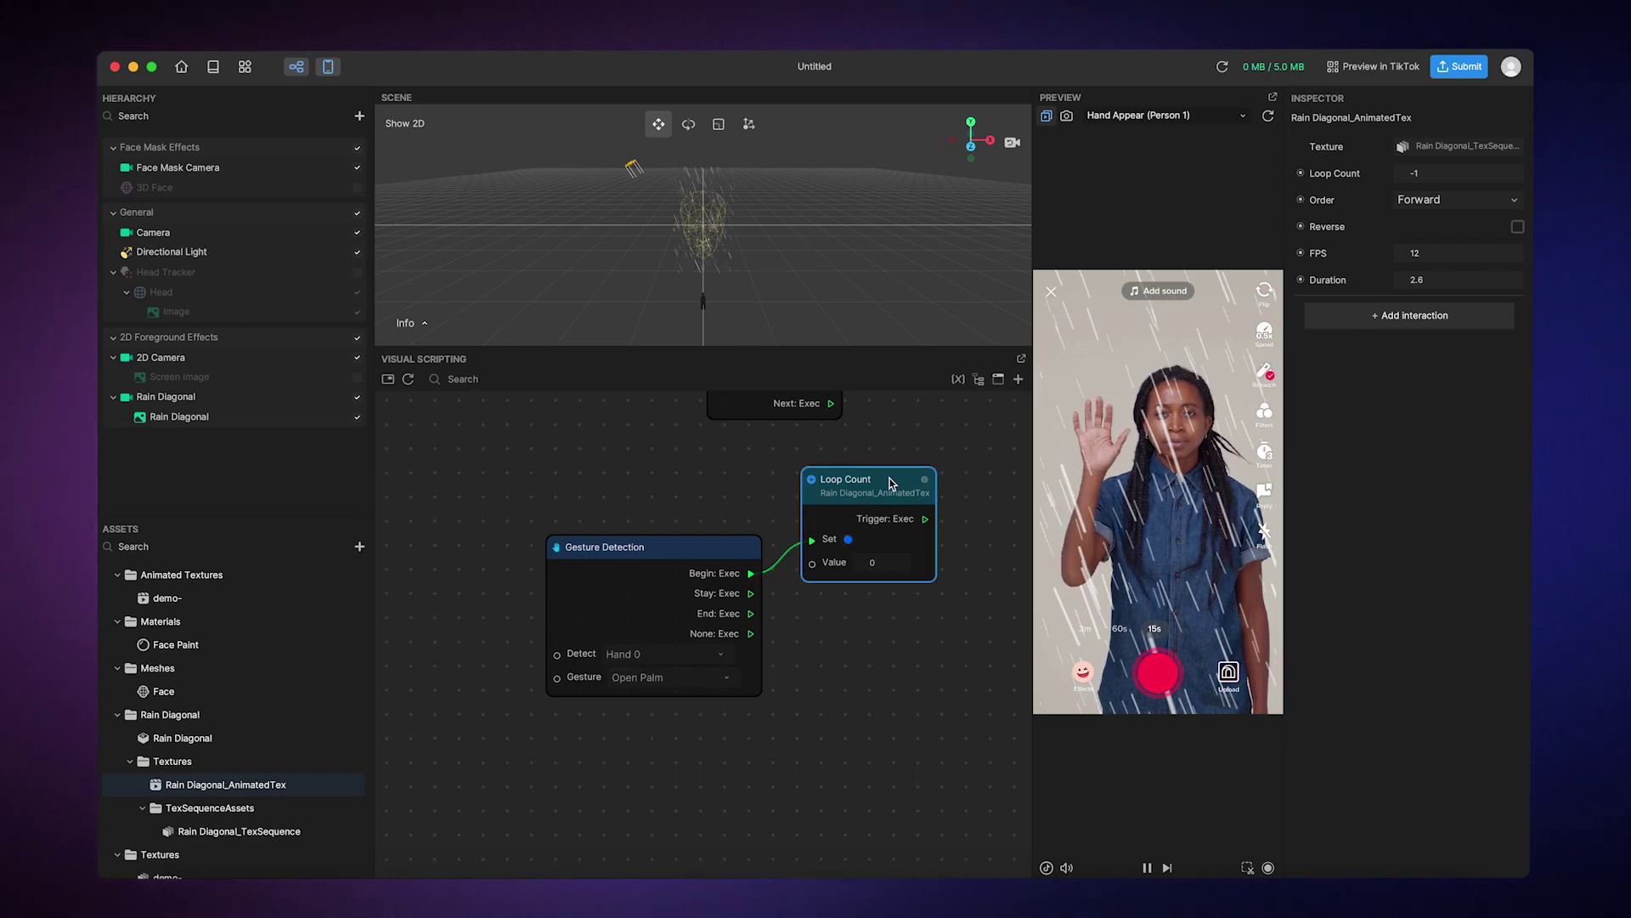
key(super+c)
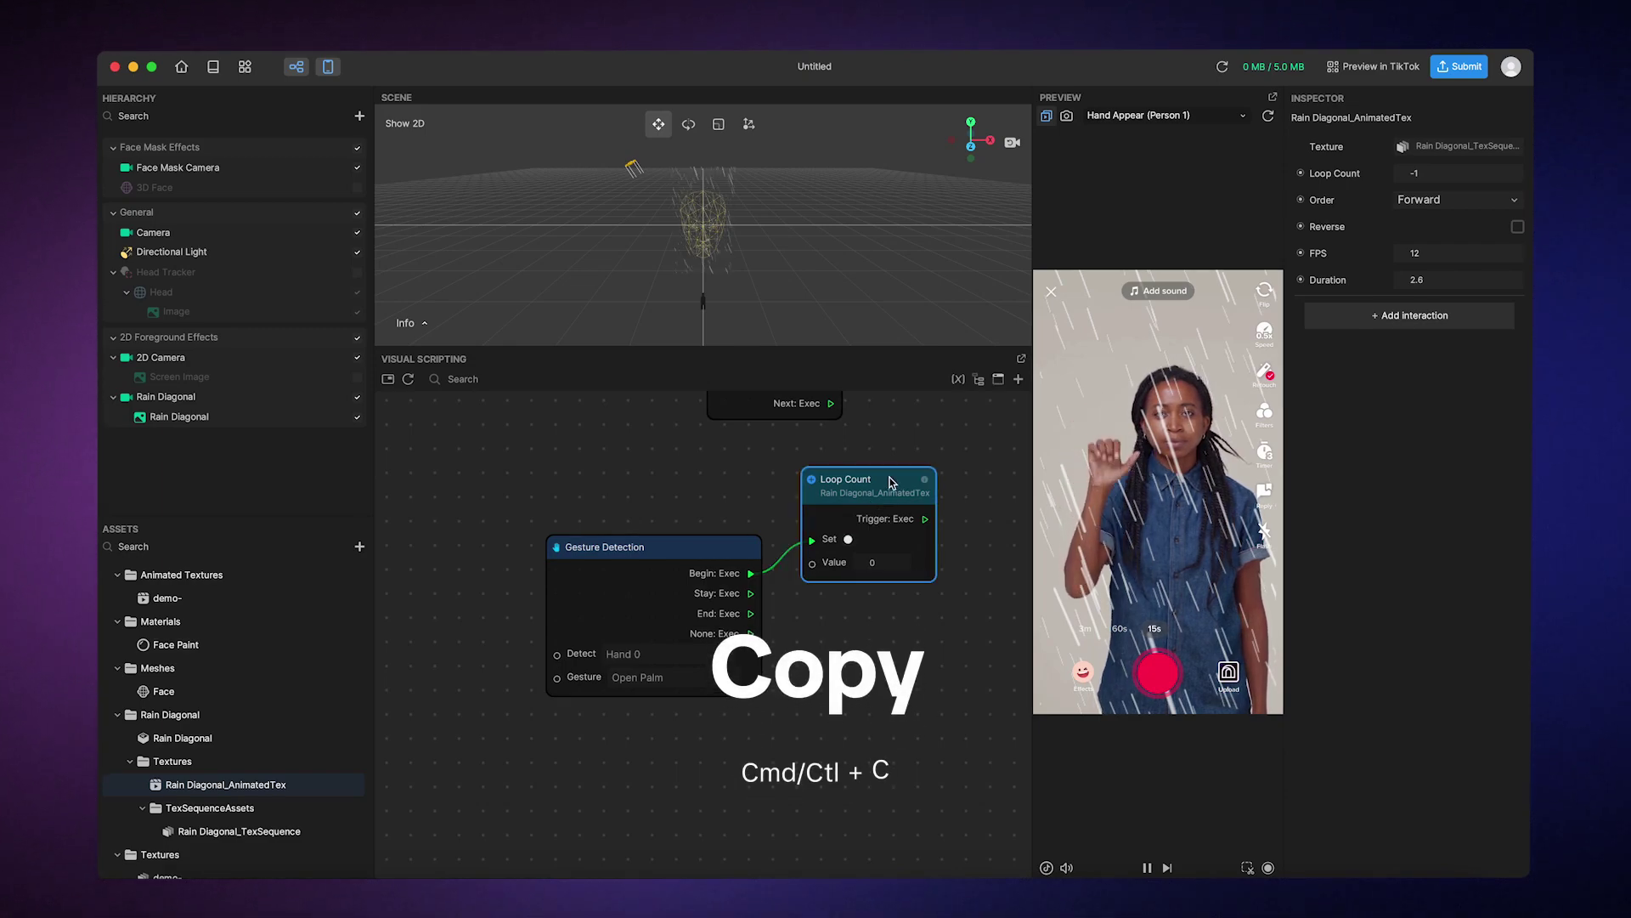
key(super+v)
drag(971, 504, 883, 633)
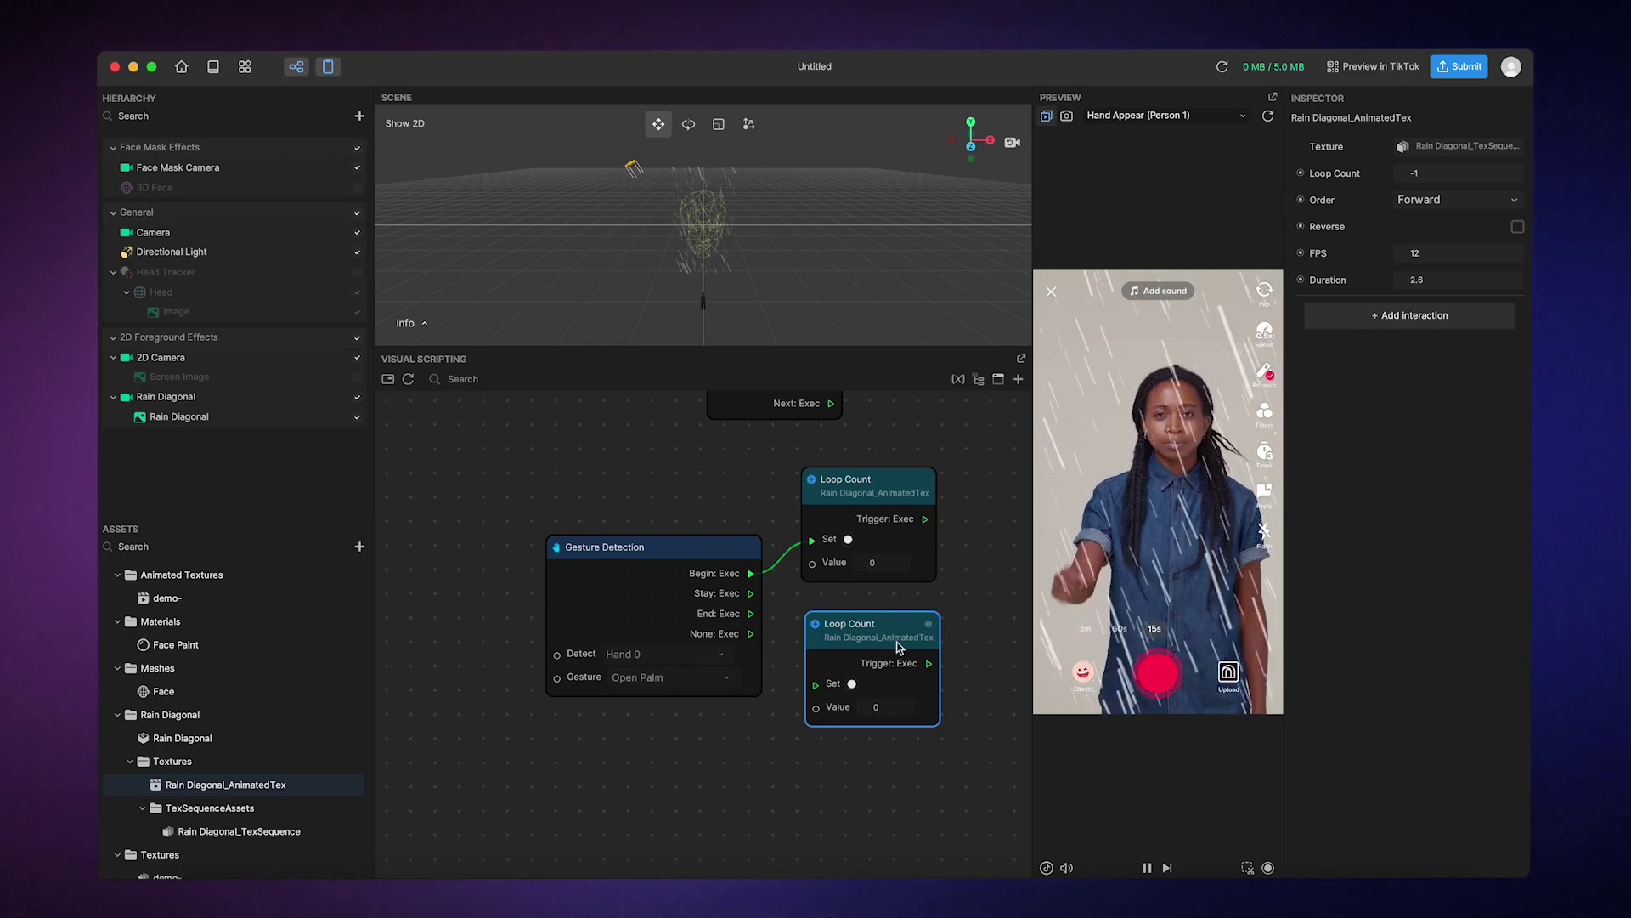
click(875, 712)
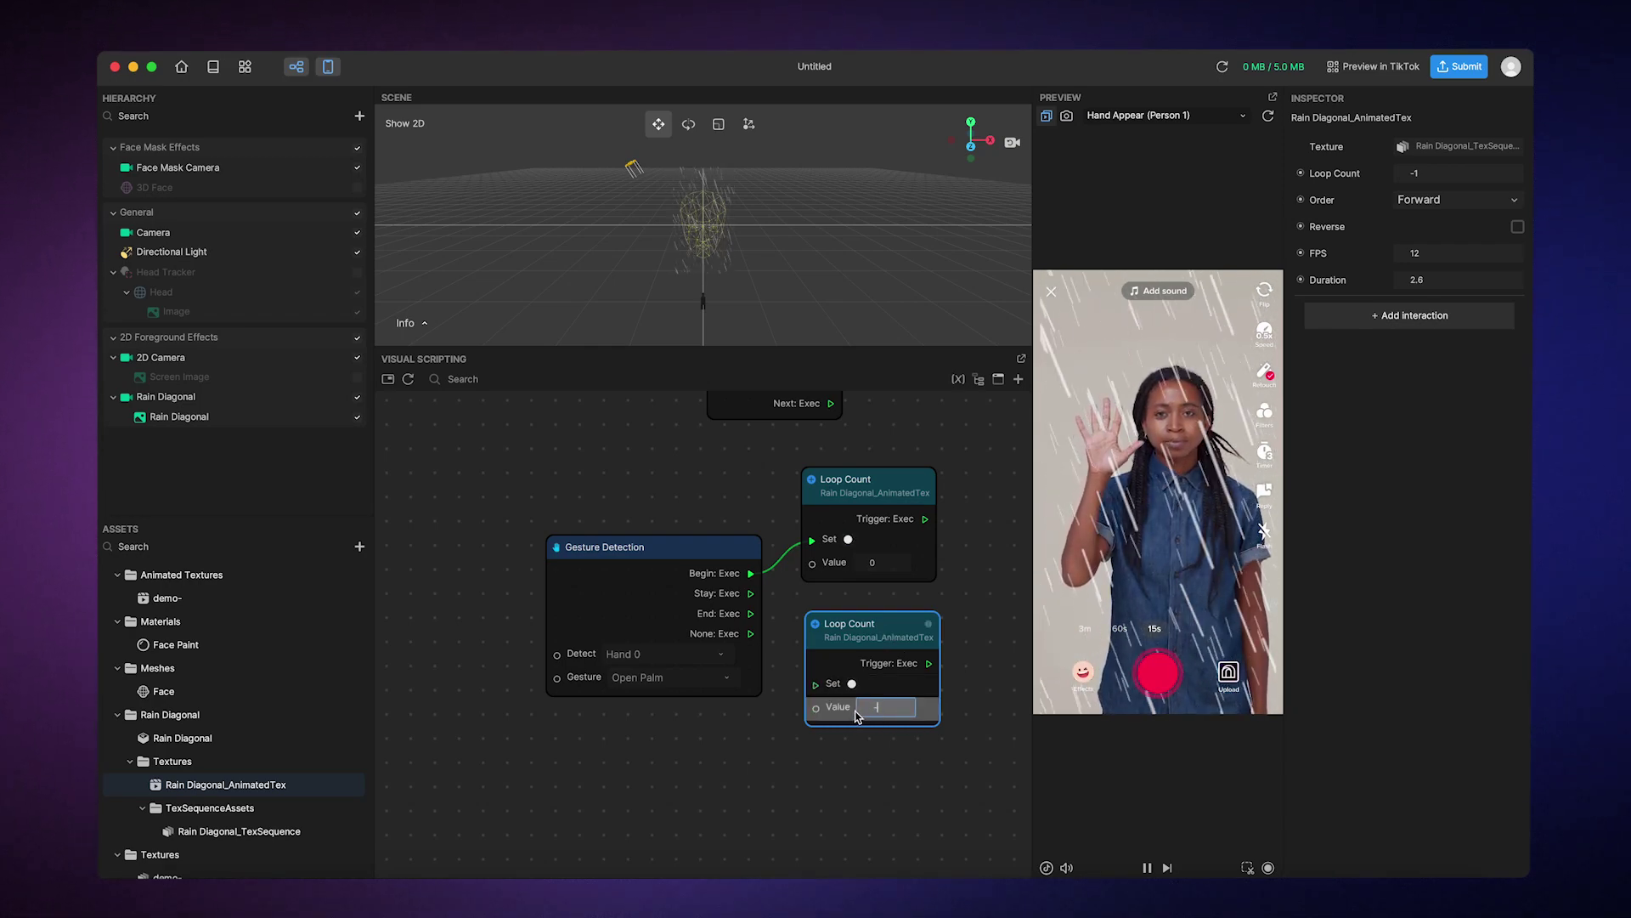
text(-1)
key(Return)
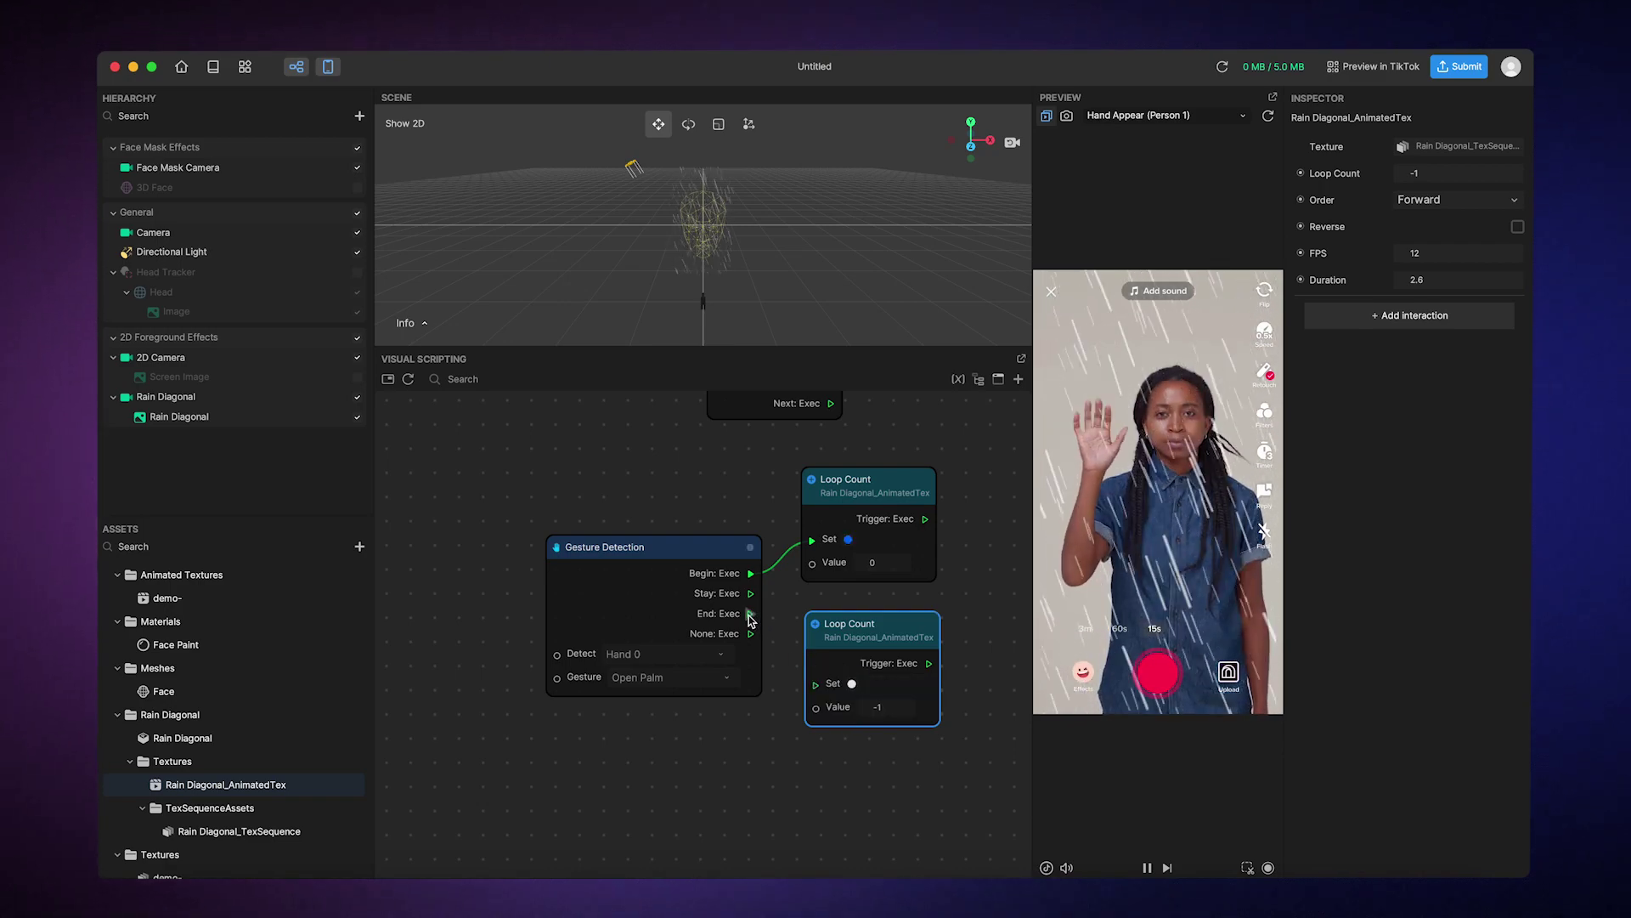
drag(750, 613, 815, 685)
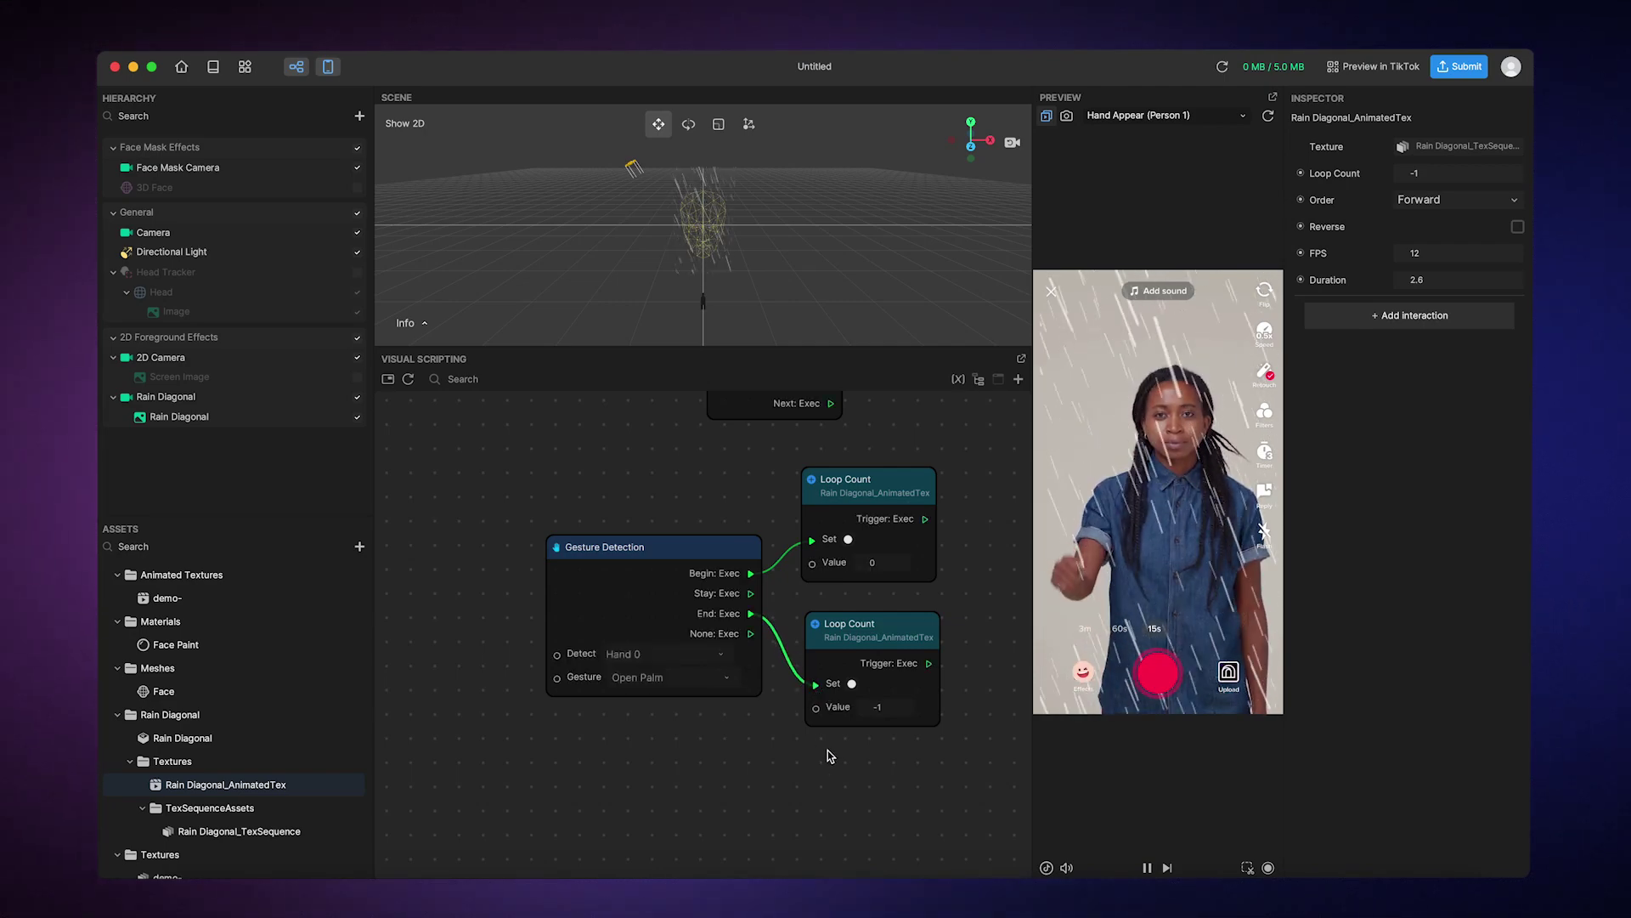